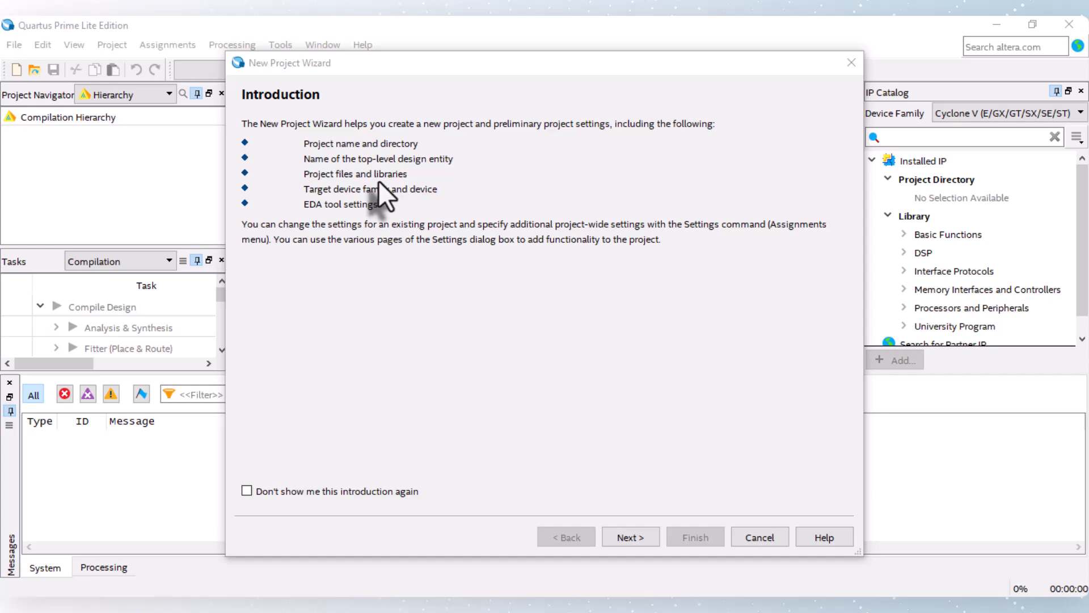
Create a folder named HW#4 IR in Downloads and set it as the new project's working directory
click(632, 535)
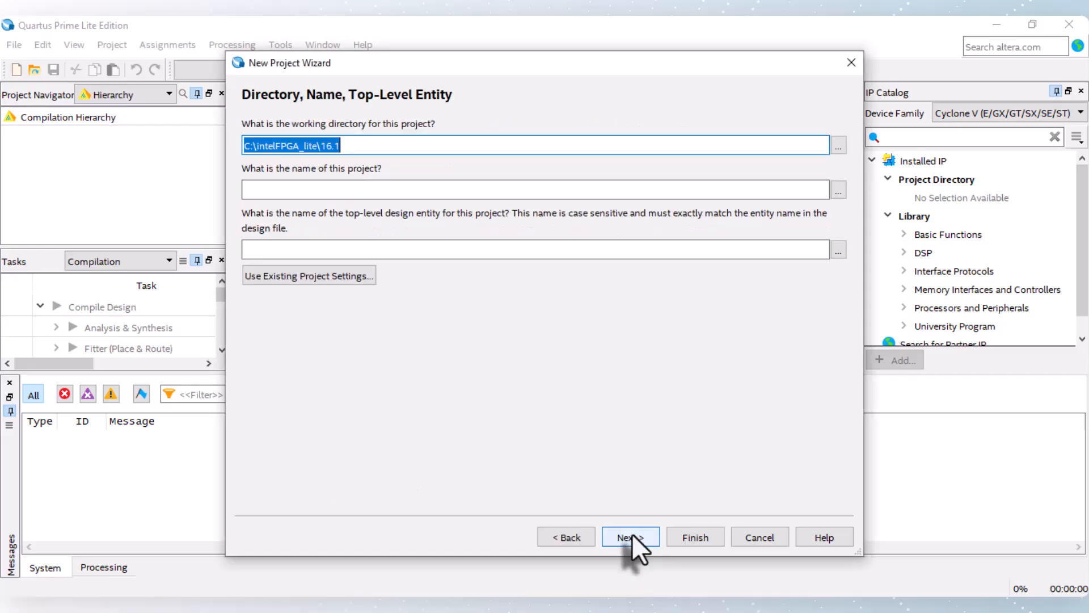
click(838, 146)
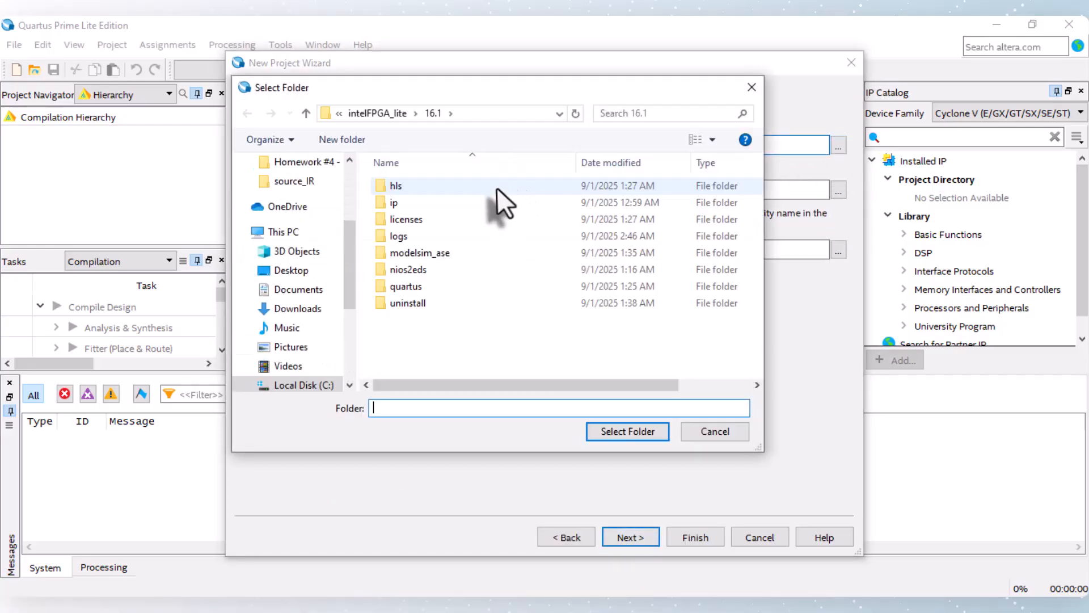
click(299, 308)
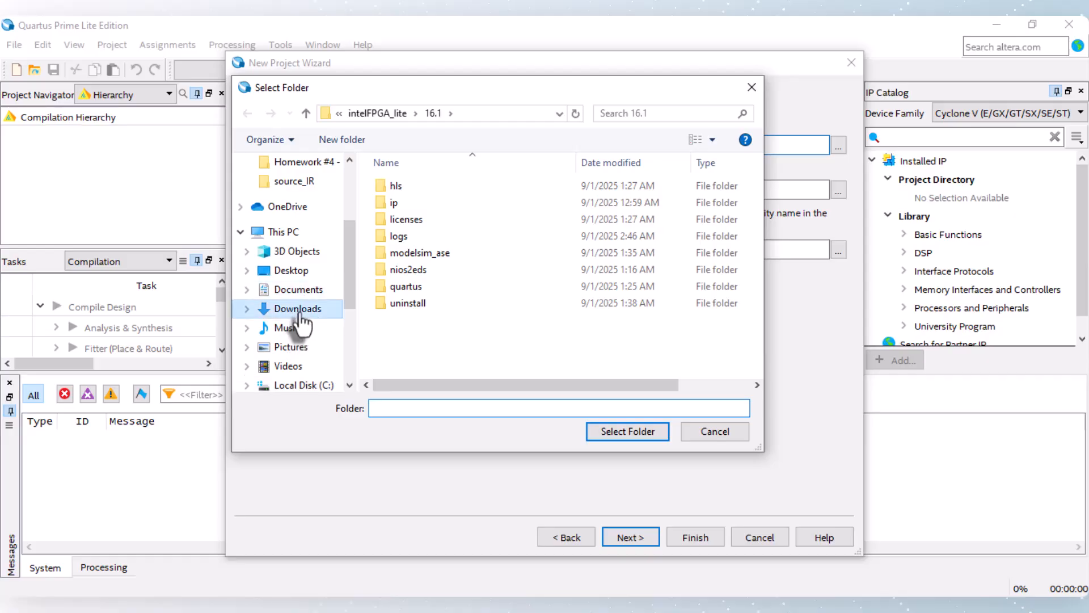
click(340, 139)
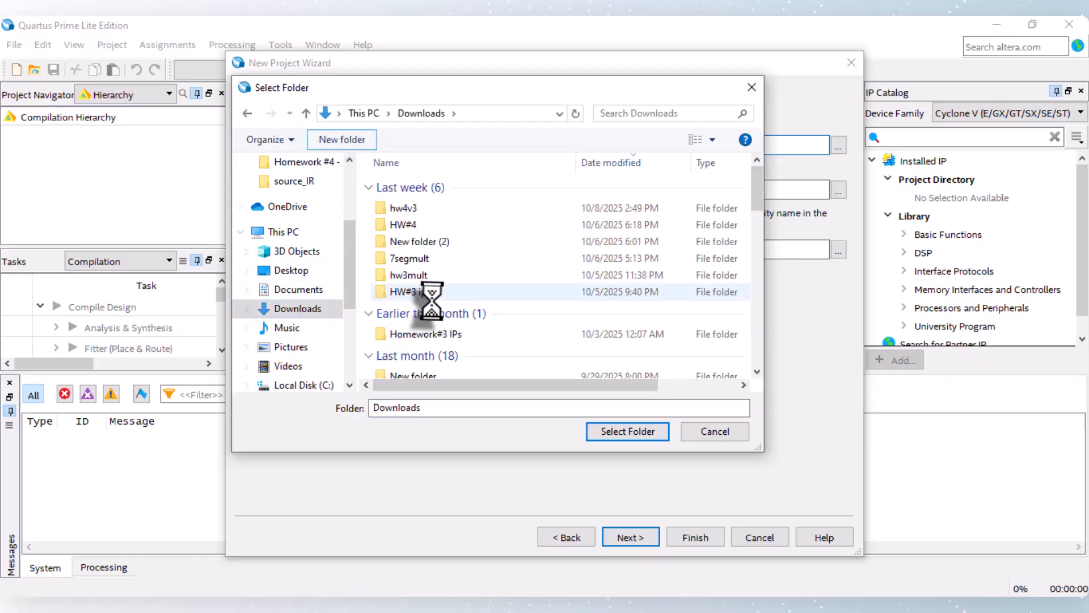
text(HW)
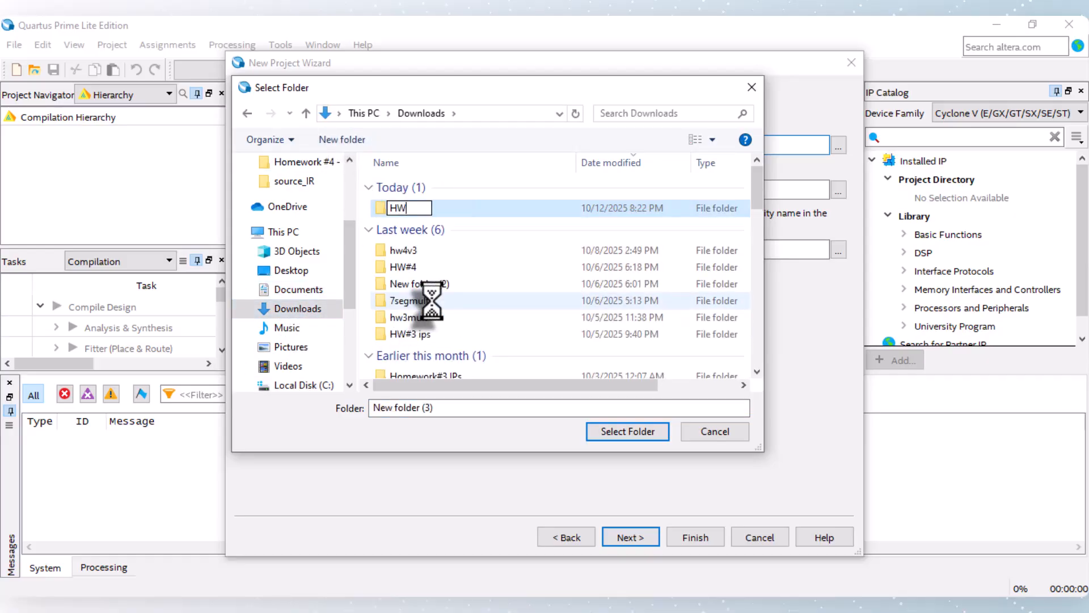
text(#4)
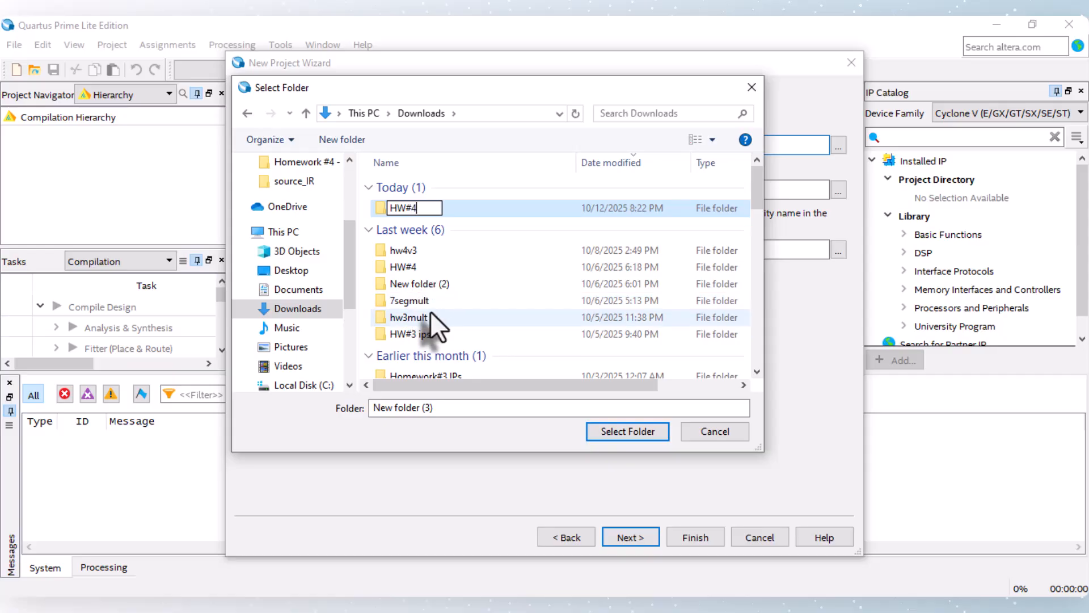
text( IR)
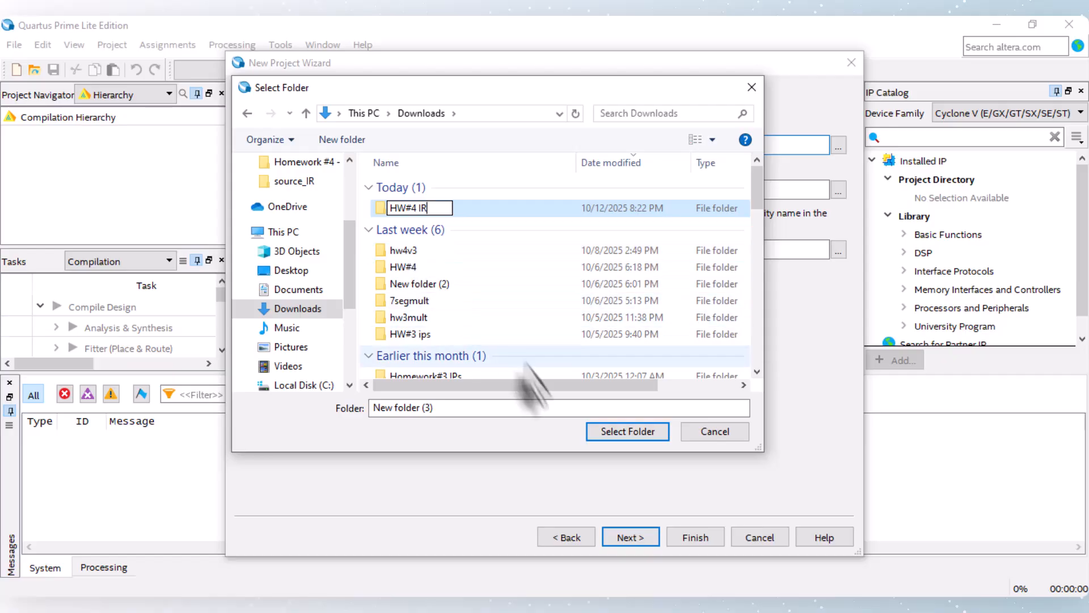
double_click(512, 208)
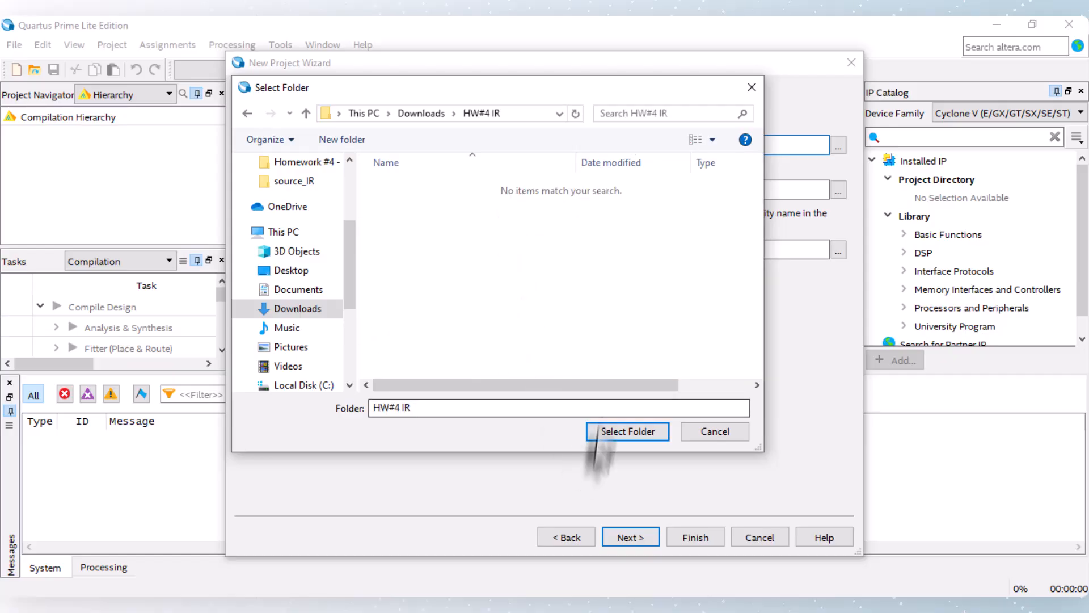
click(612, 430)
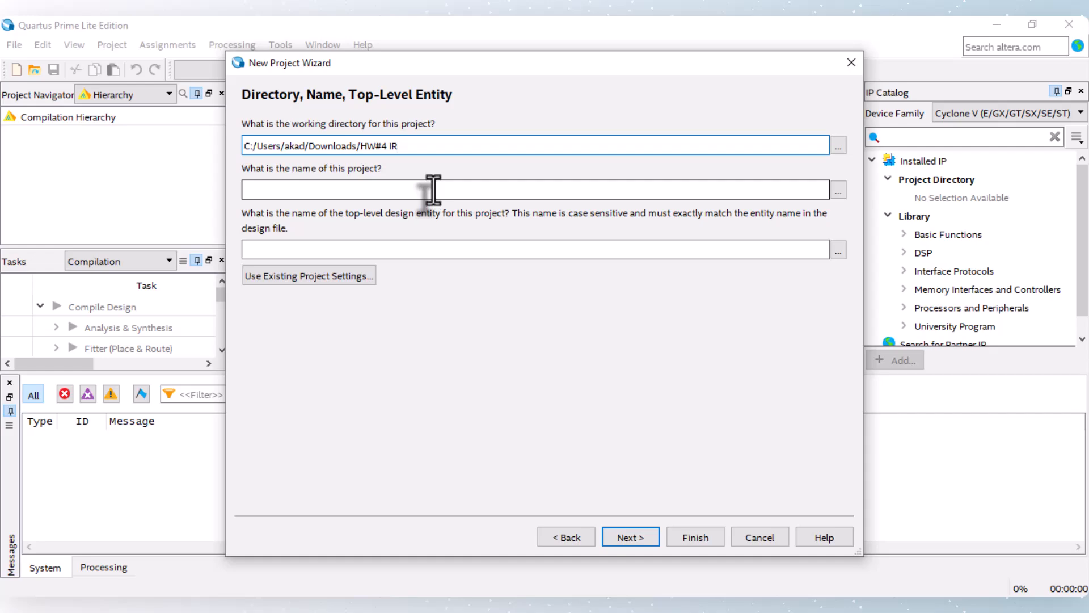
Copy the base name of DE1_SOC_IR.v from the source_IR folder and use it as the project and top-level entity name
click(420, 591)
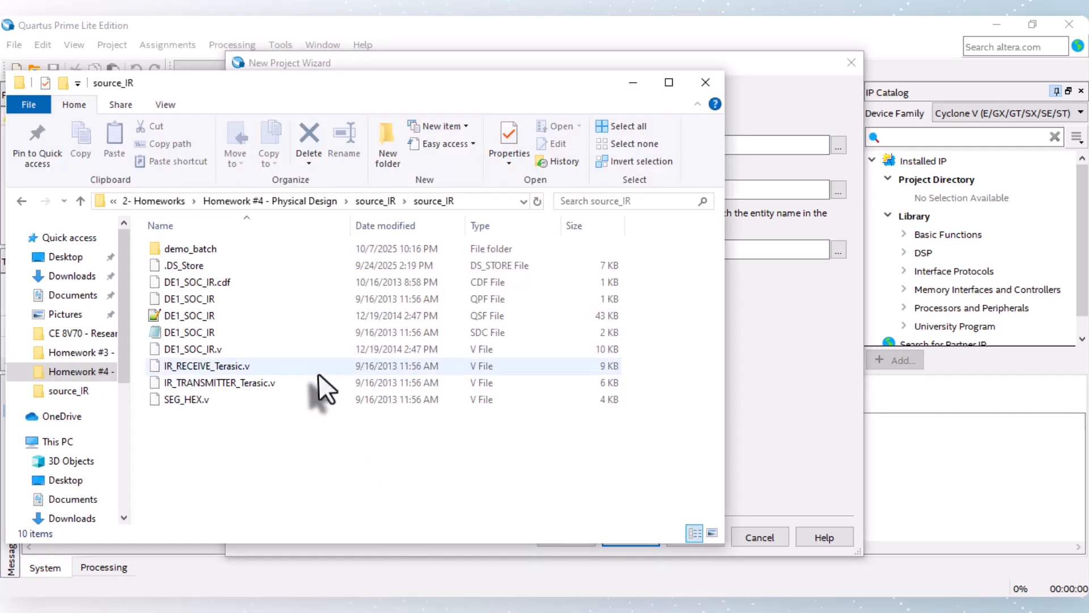
click(200, 350)
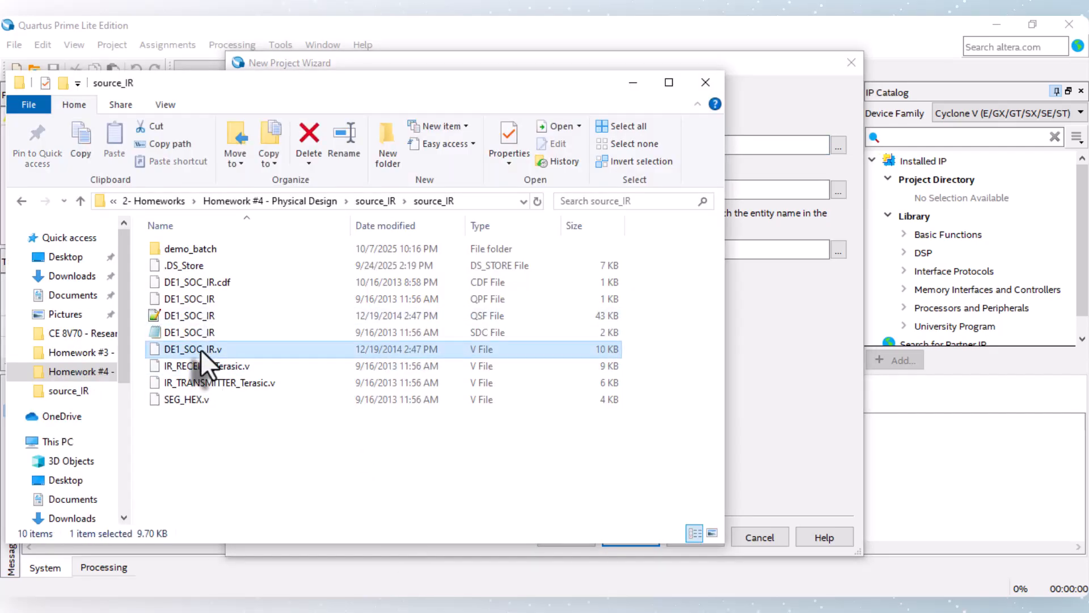
click(213, 349)
key(ctrl+c)
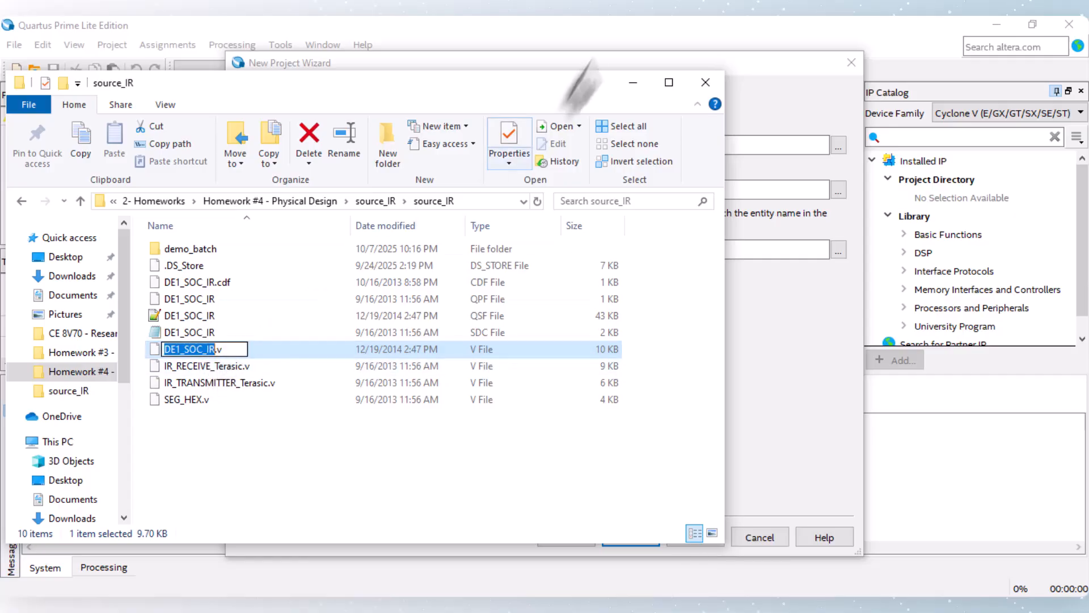
click(633, 82)
click(377, 190)
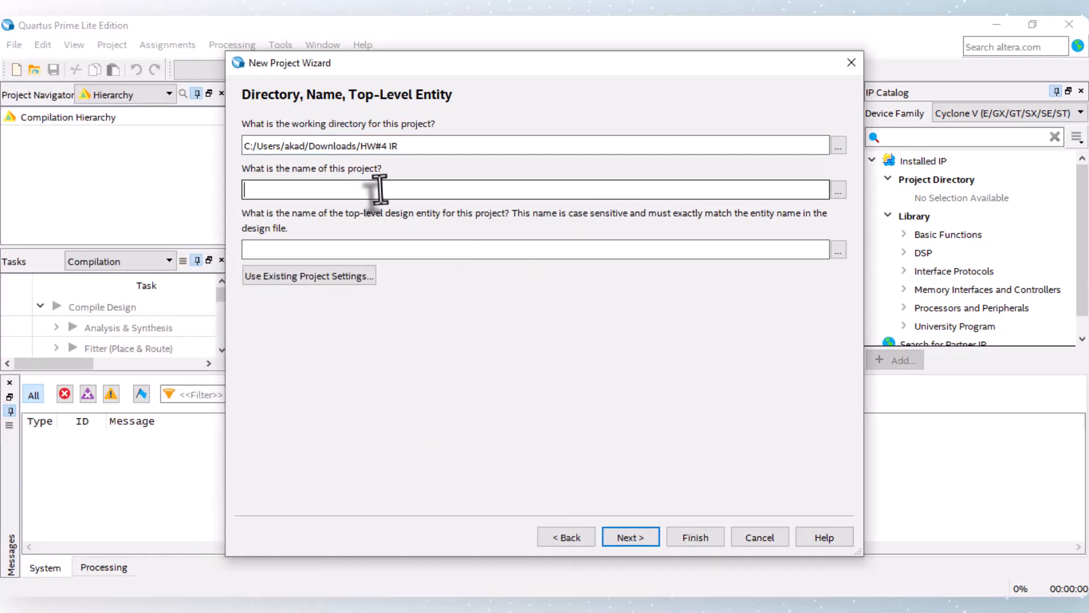
key(ctrl+v)
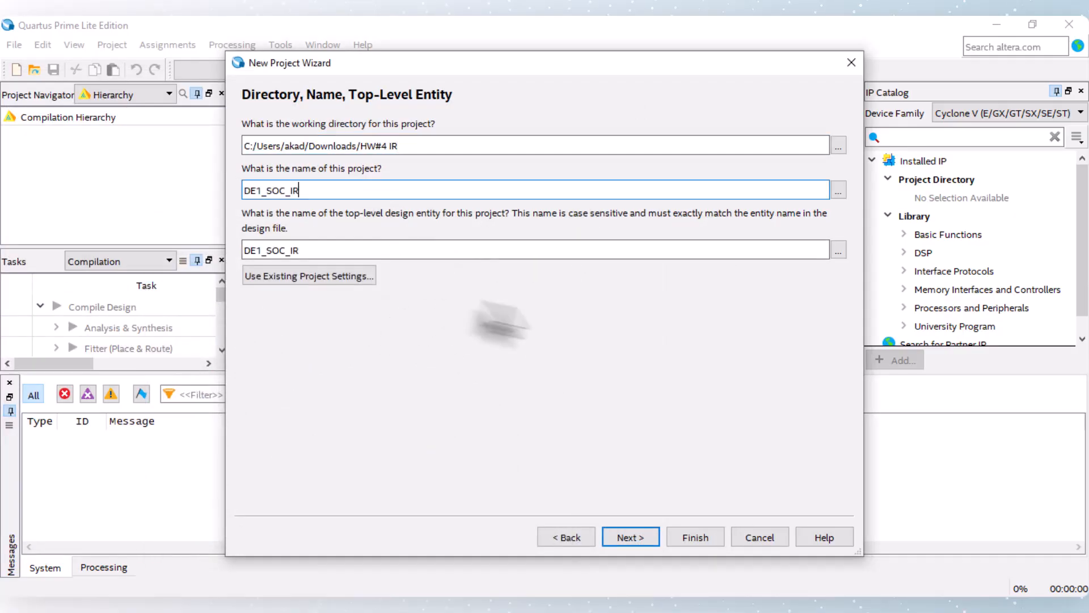
Accept the project name, keep the Empty project type and continue without adding any design files
click(639, 536)
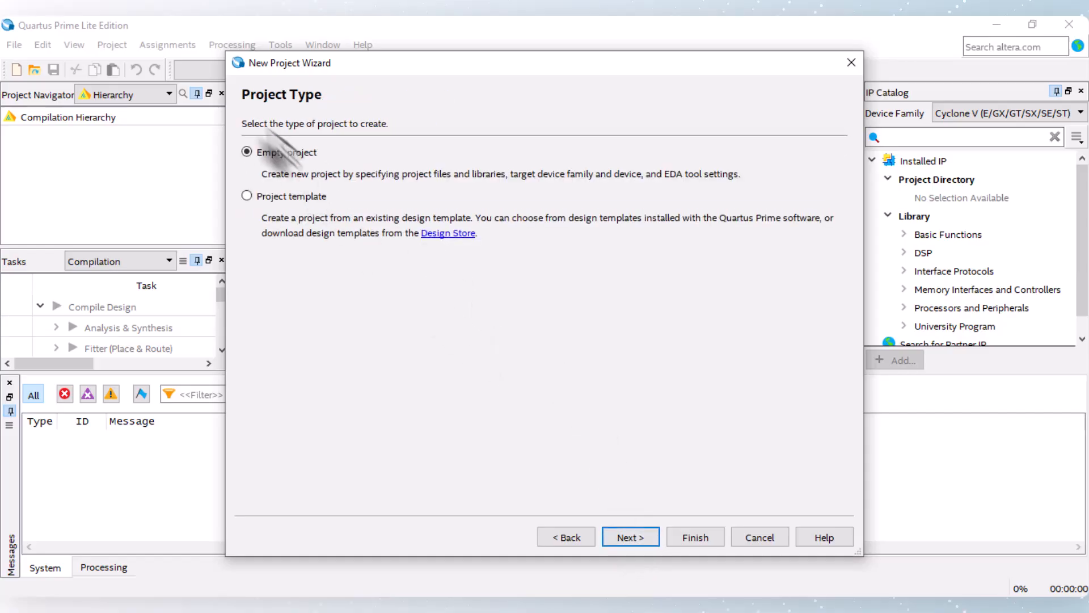
click(631, 537)
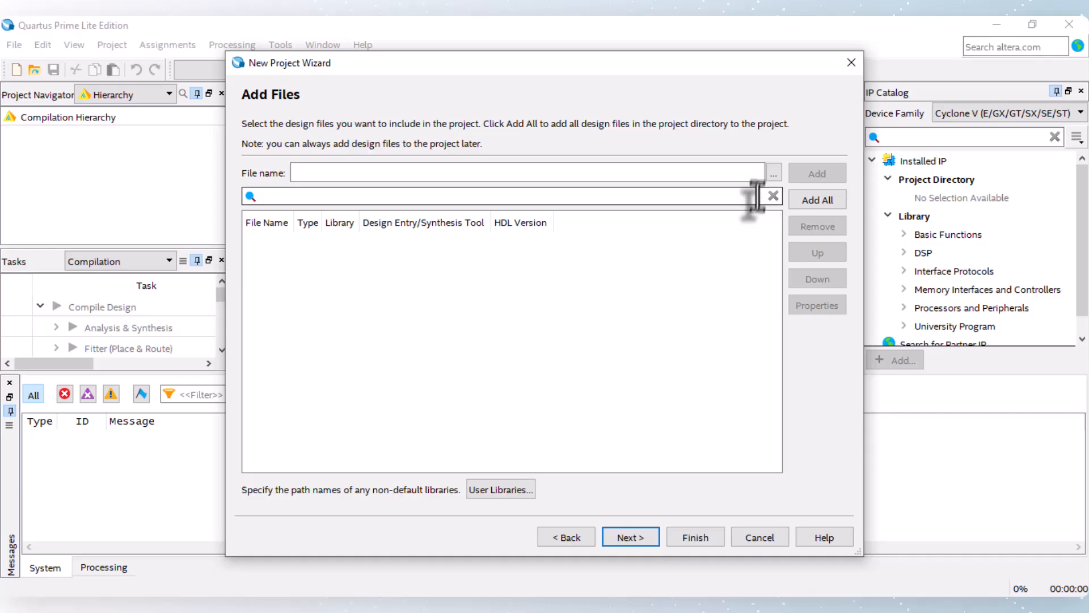
click(631, 536)
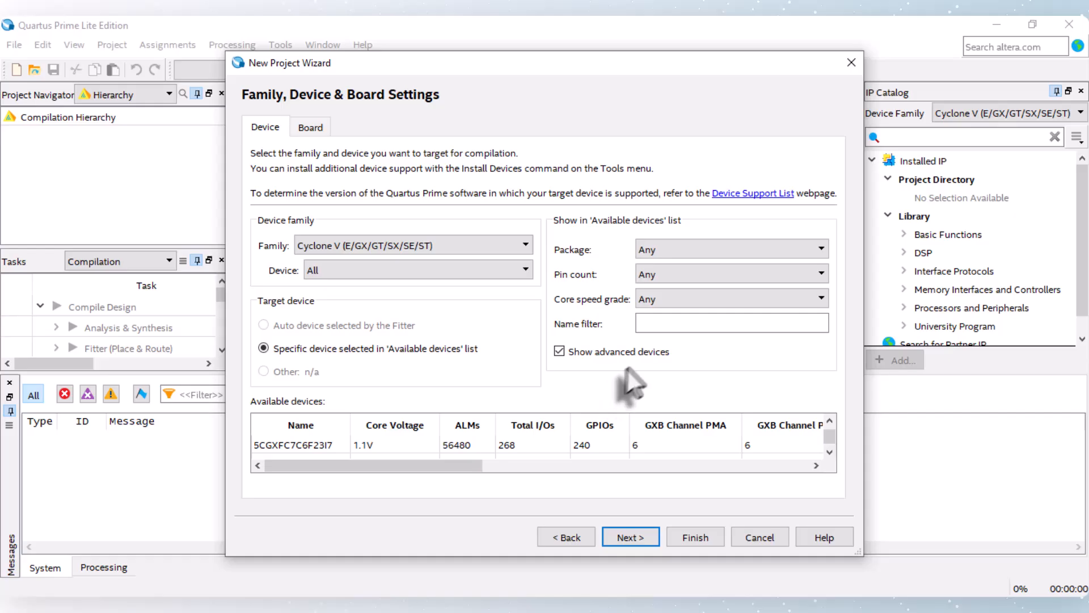
scroll(491, 429, down, 1)
click(311, 128)
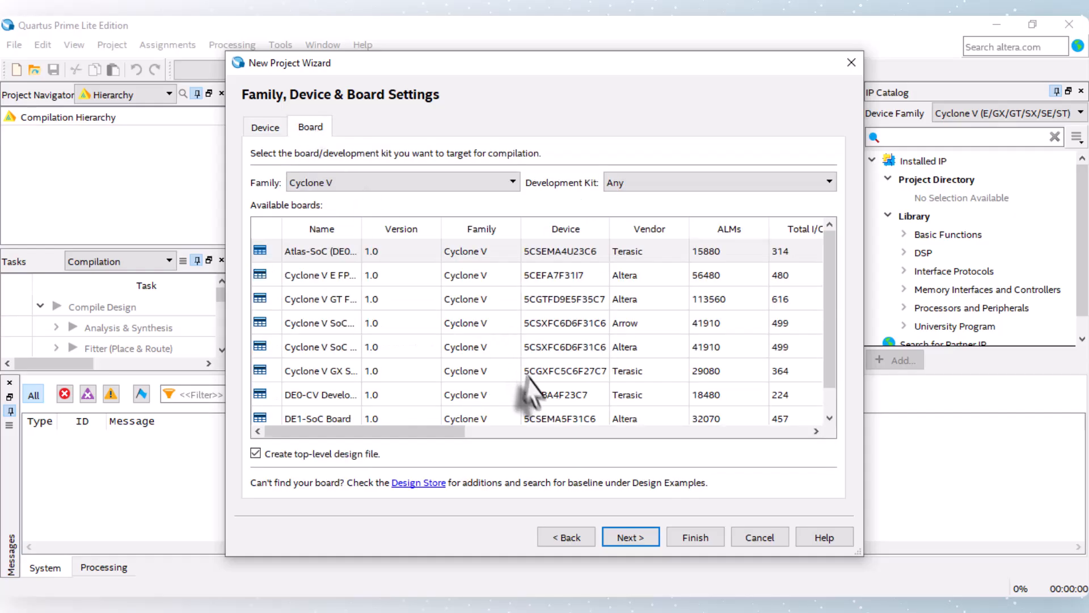
double_click(567, 416)
key(ctrl+c)
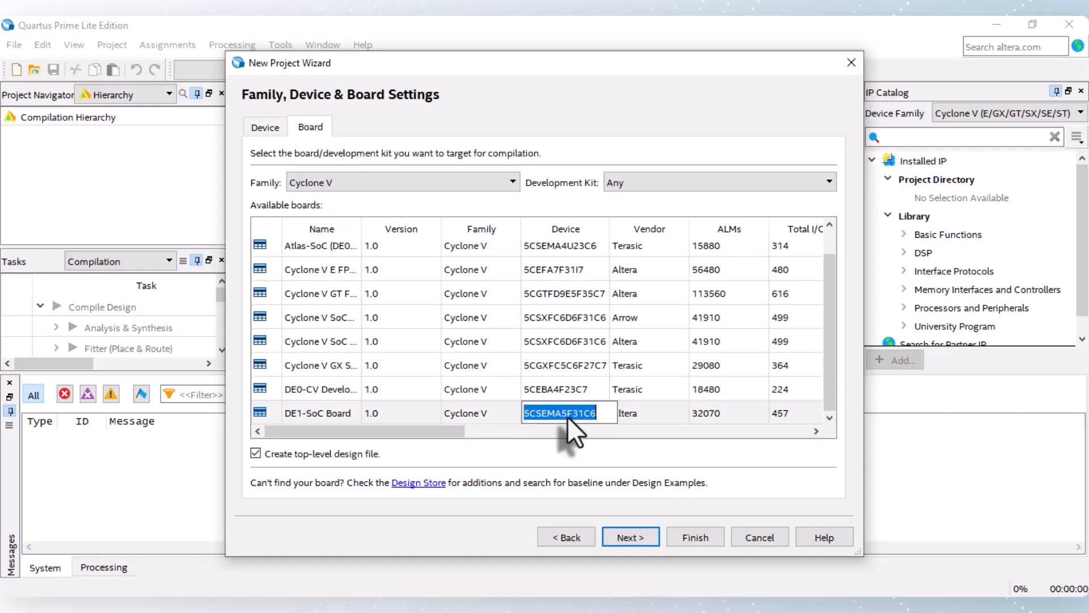
click(260, 126)
click(670, 327)
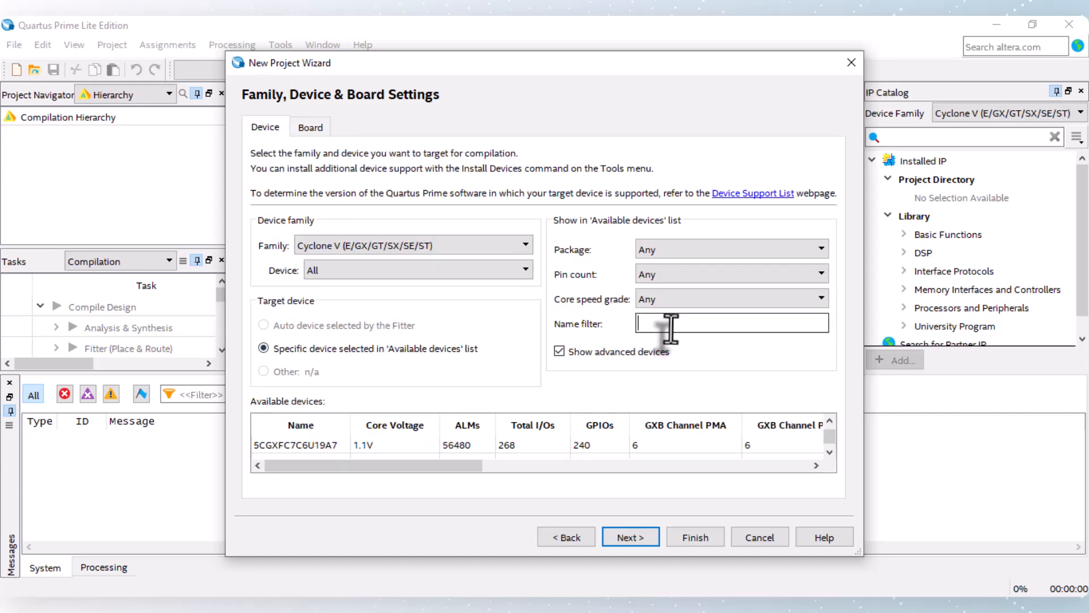
key(ctrl+v)
click(286, 445)
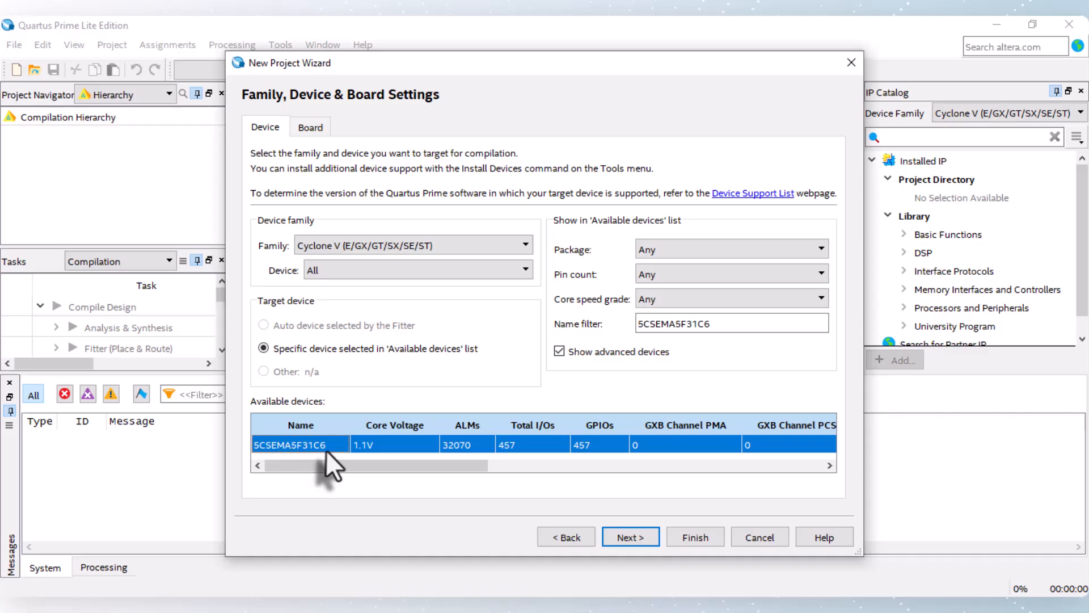
Leave all EDA tools set to None and finish creating the project
click(628, 538)
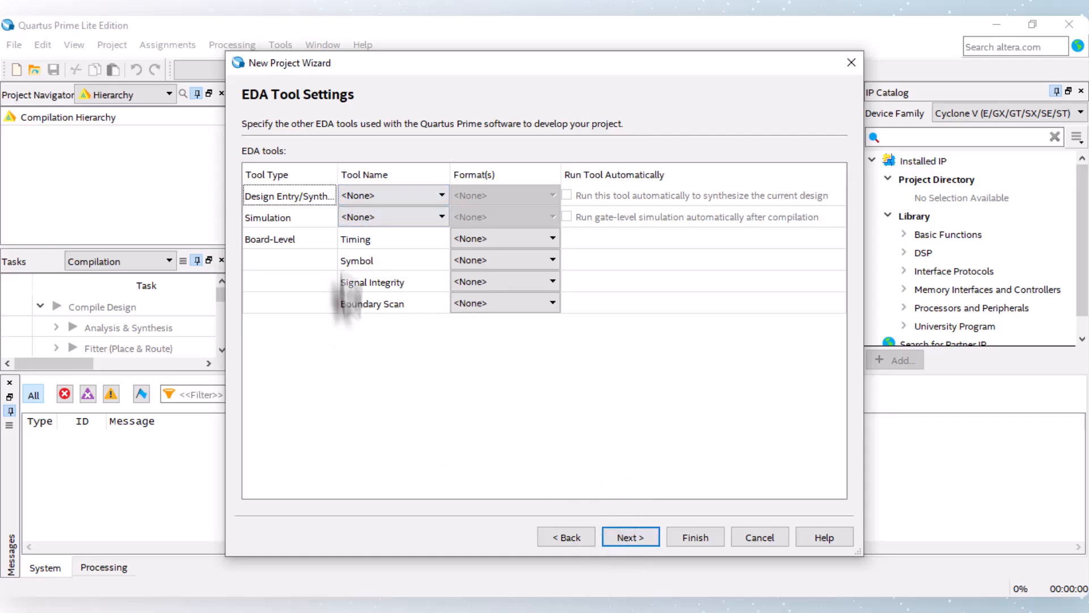
click(628, 538)
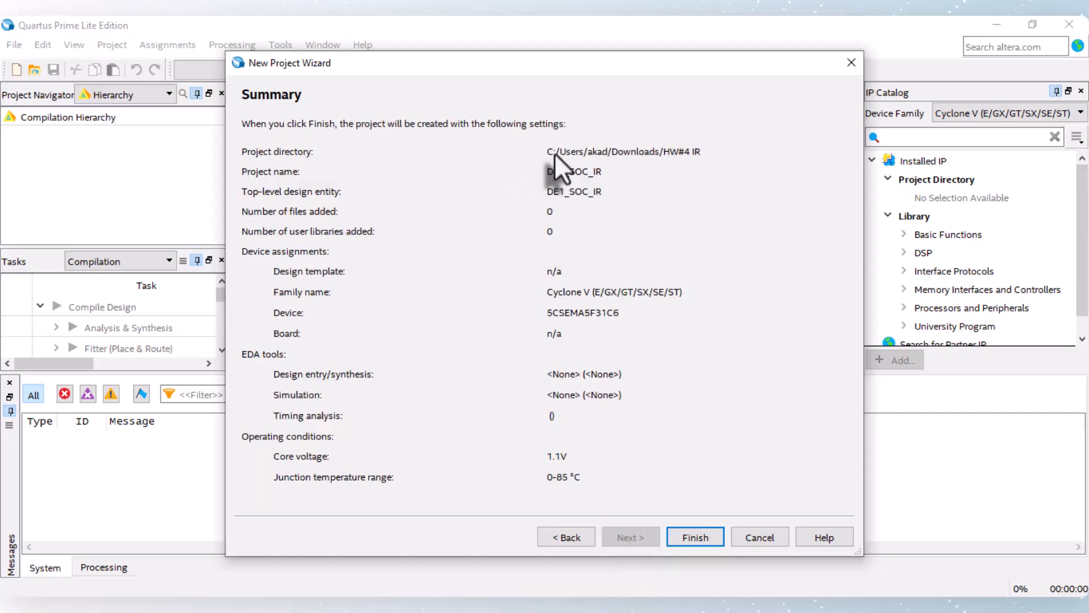
click(695, 536)
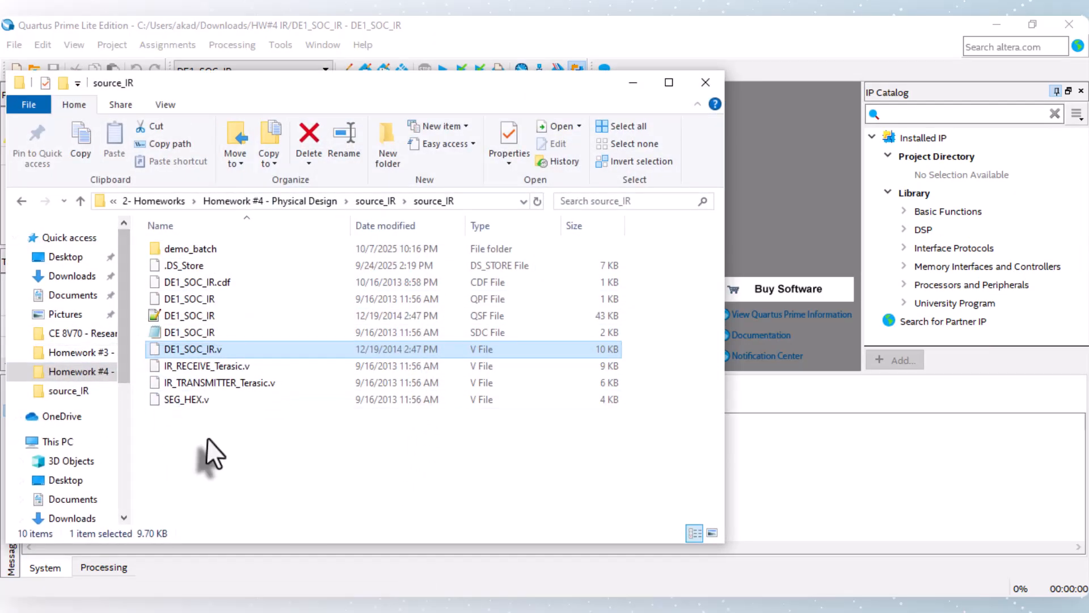
Copy the DE1_SOC_IR SDC file and the four Verilog files from source_IR into the HW#4 IR folder in Downloads
click(193, 407)
drag(192, 406, 182, 328)
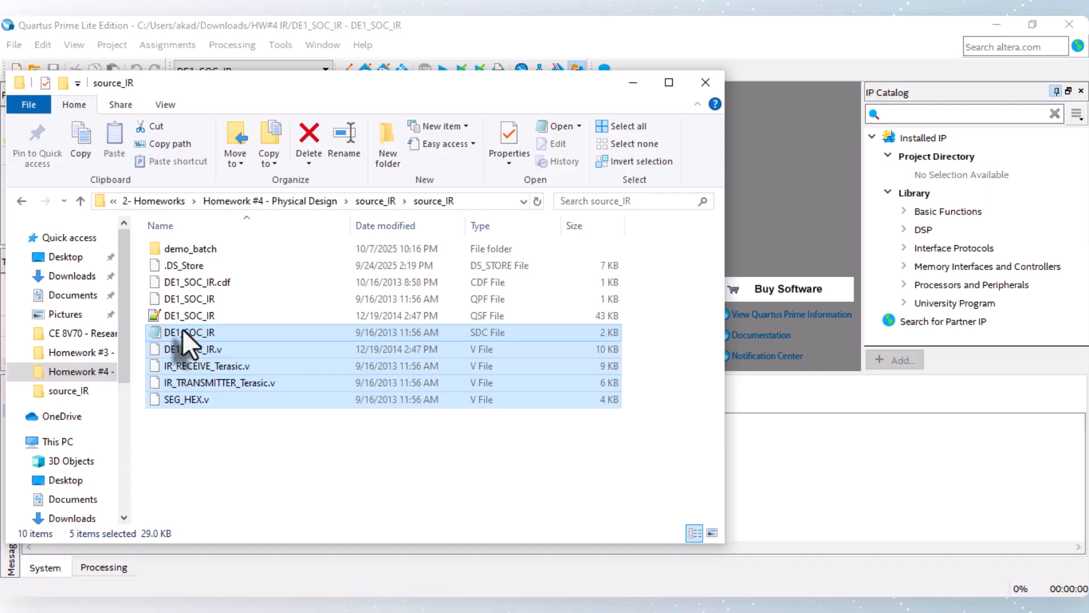
right_click(182, 328)
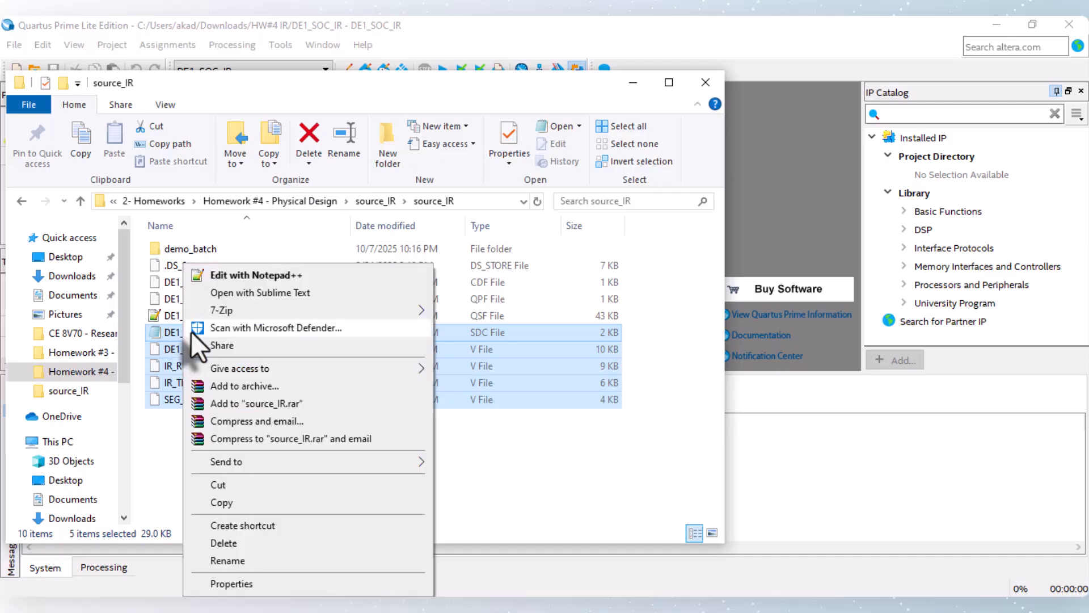
click(238, 501)
click(72, 279)
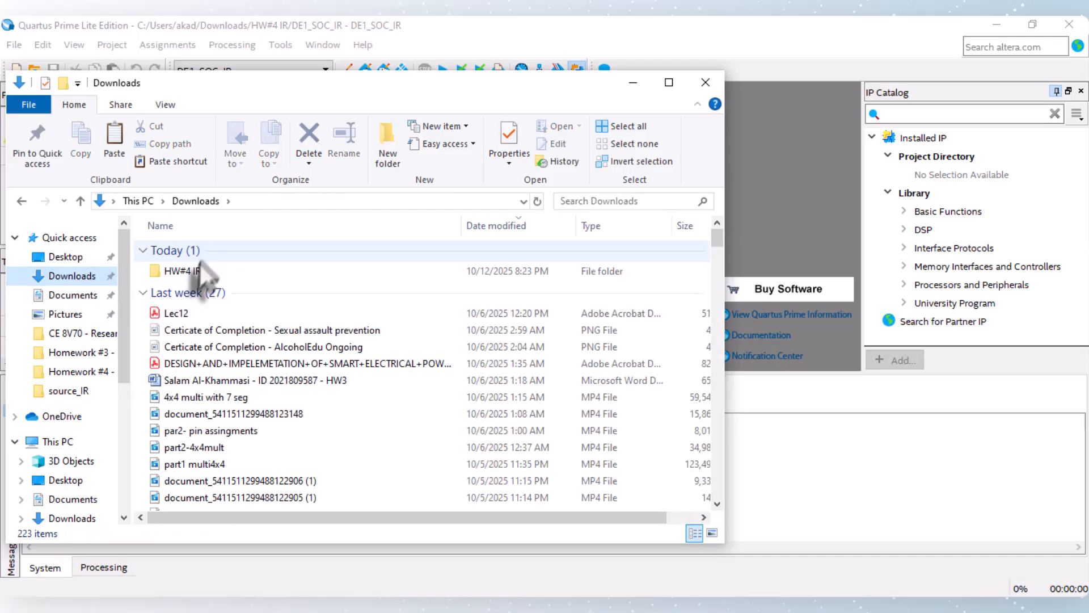
double_click(195, 270)
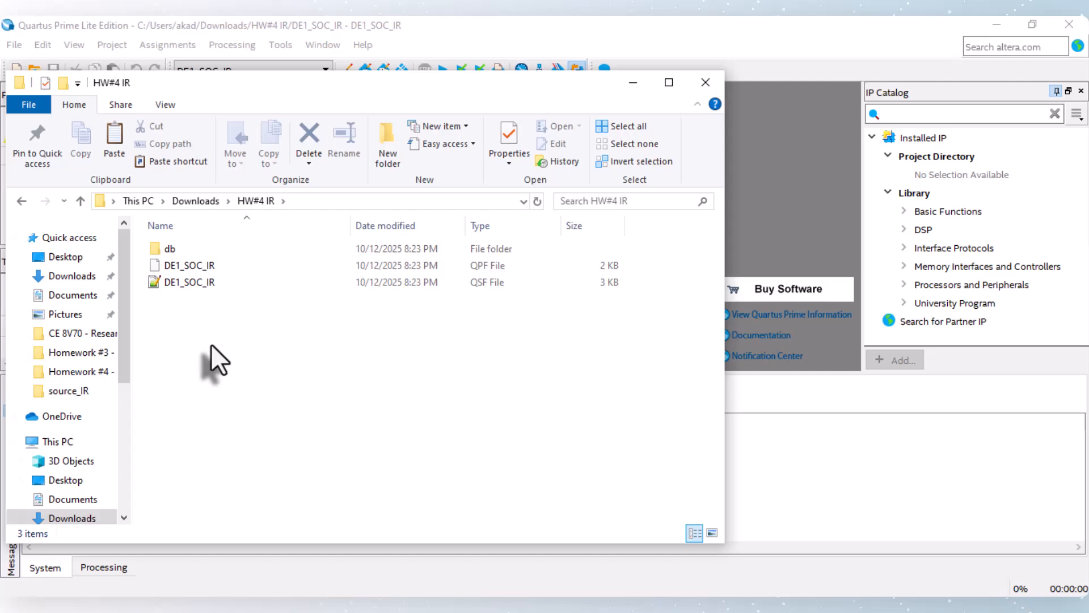
key(ctrl+v)
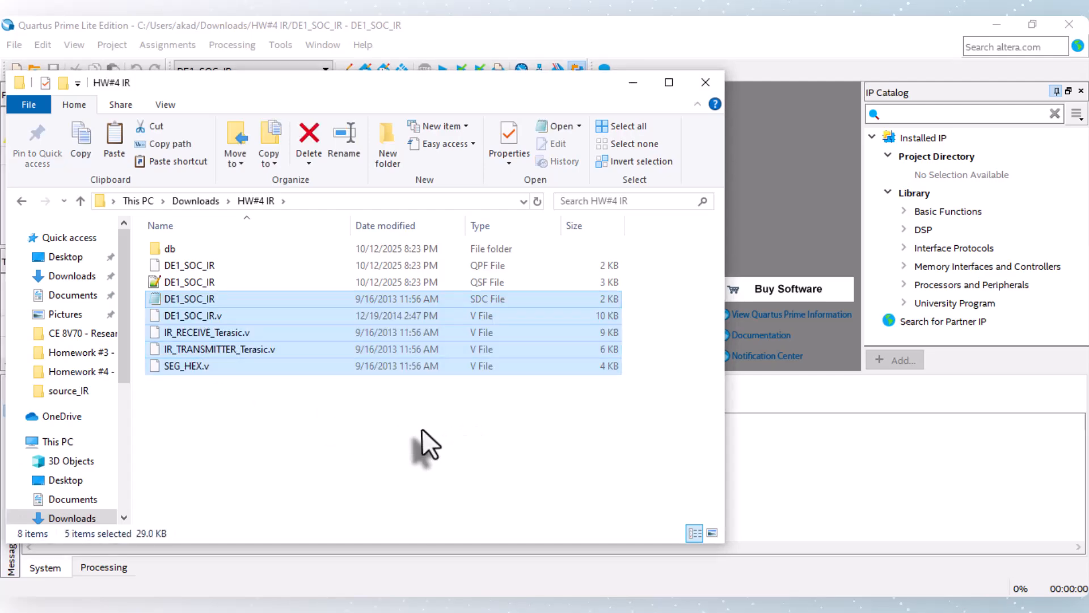
click(428, 447)
Return to Quartus Prime and switch the Project Navigator to the Files view
click(747, 215)
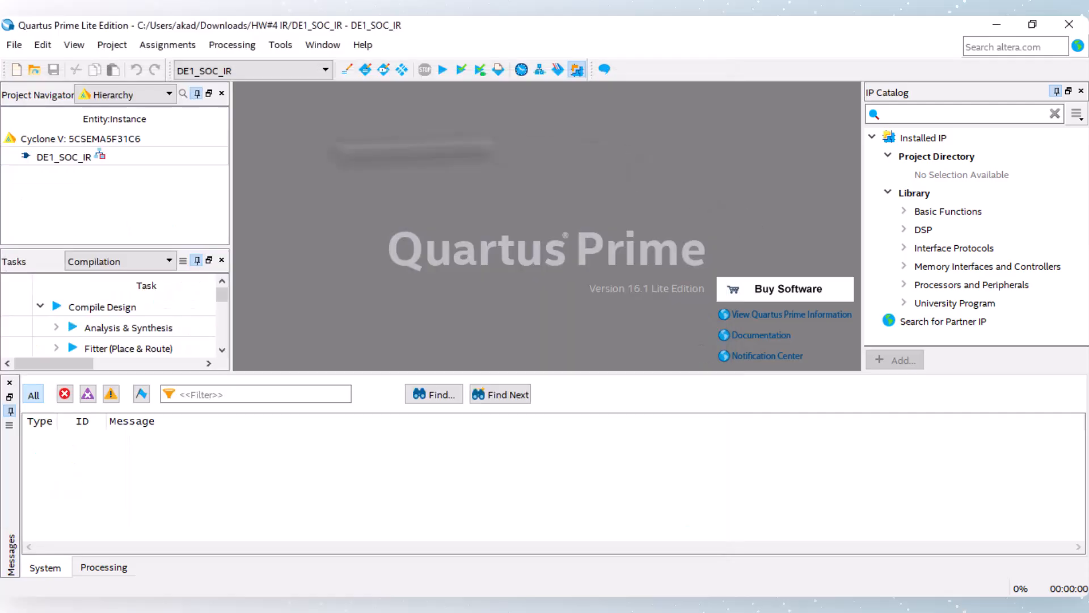
click(111, 94)
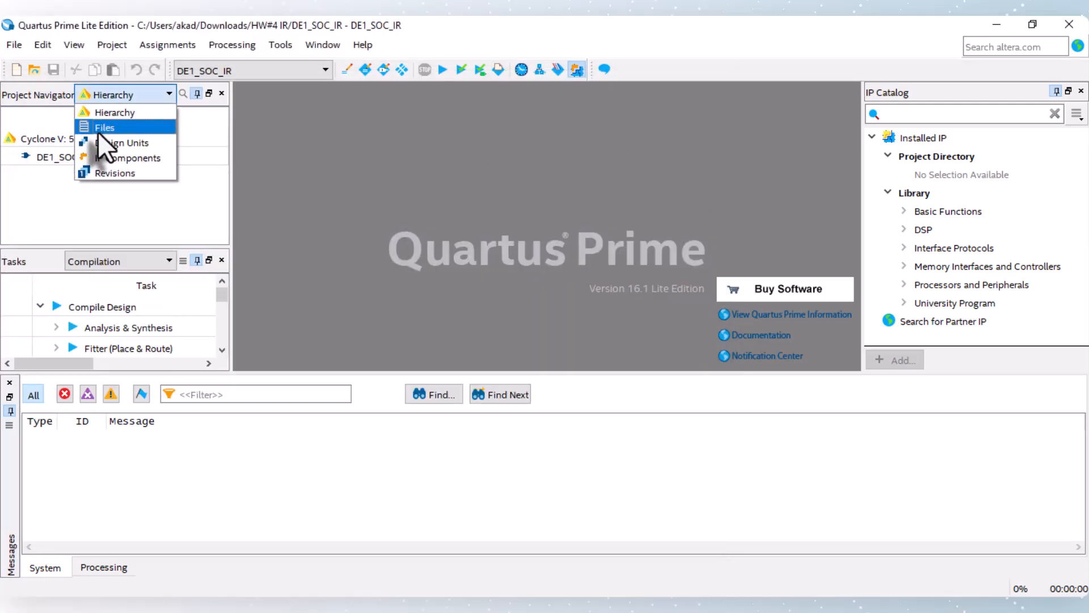
click(98, 131)
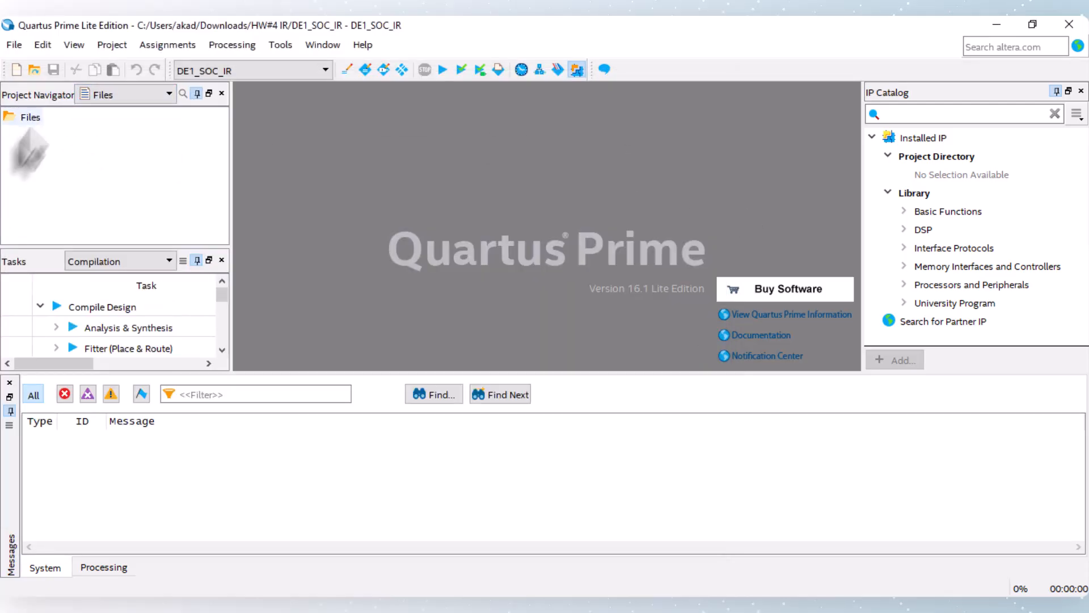
Add the DE1_SOC_IR SDC file and the four Verilog files from the HW#4 IR folder to the project, browsing with all file types shown
click(71, 46)
mouse_move(112, 43)
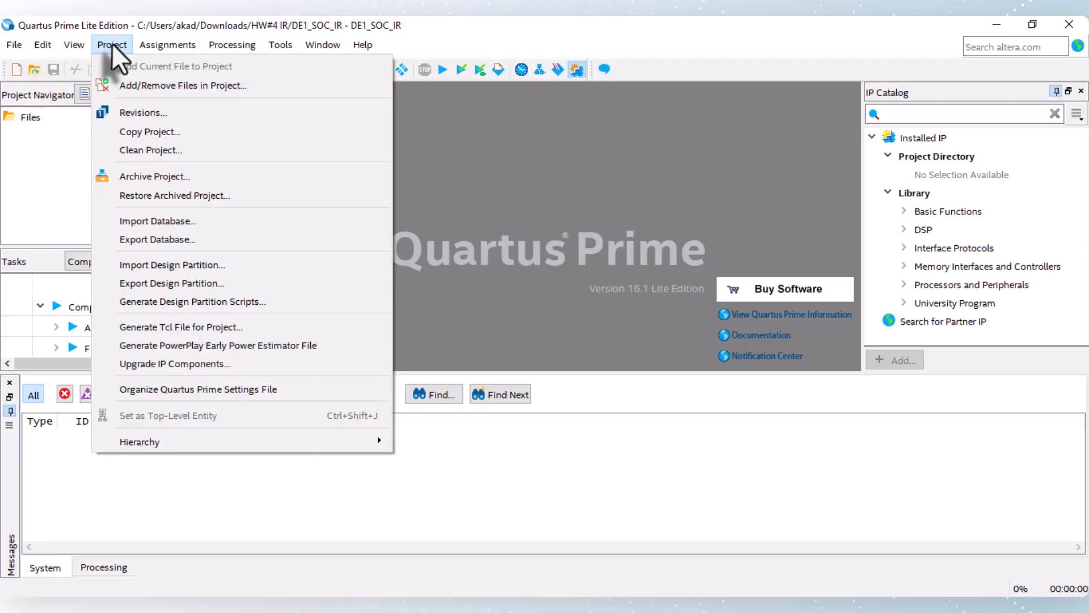
click(141, 84)
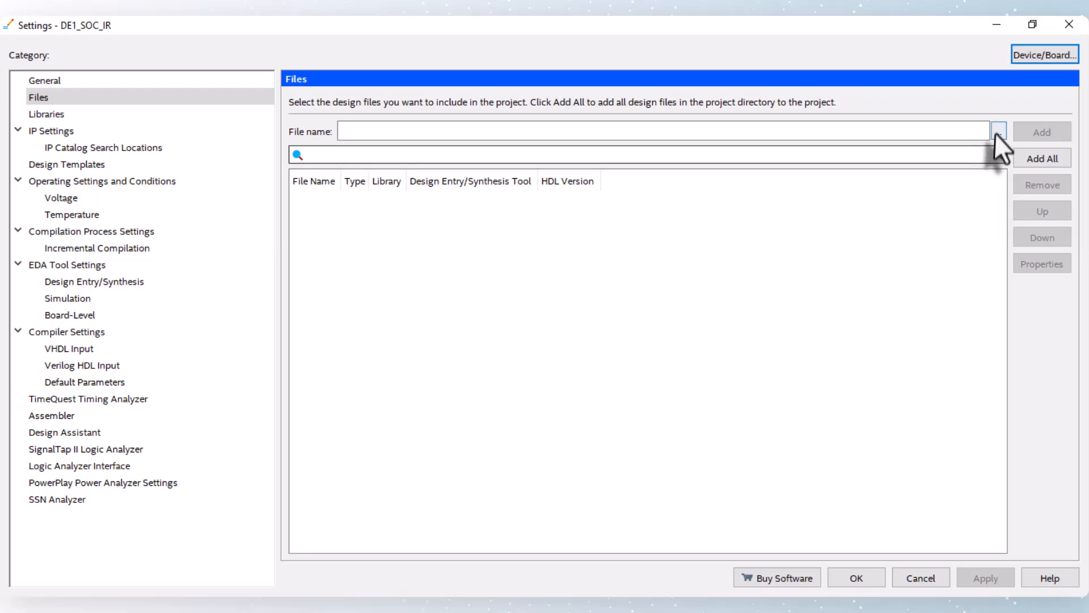
click(998, 132)
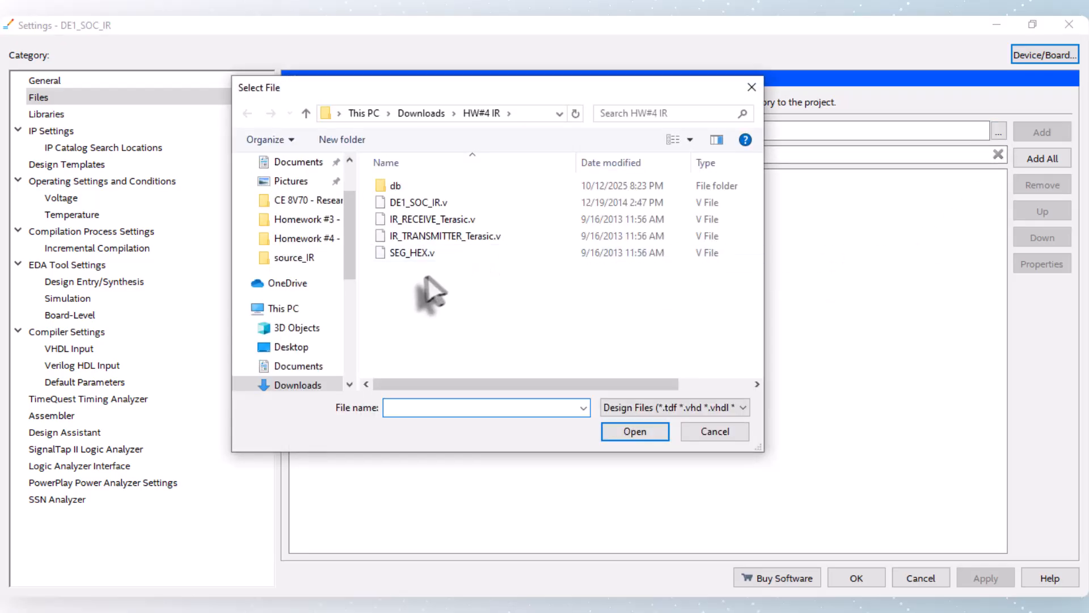
click(702, 408)
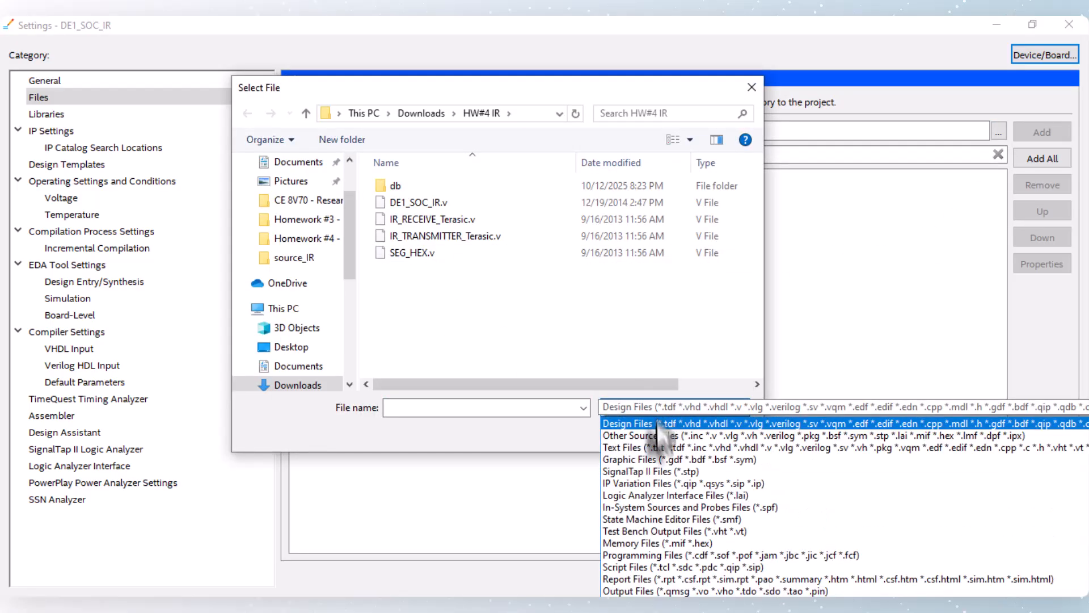
click(652, 603)
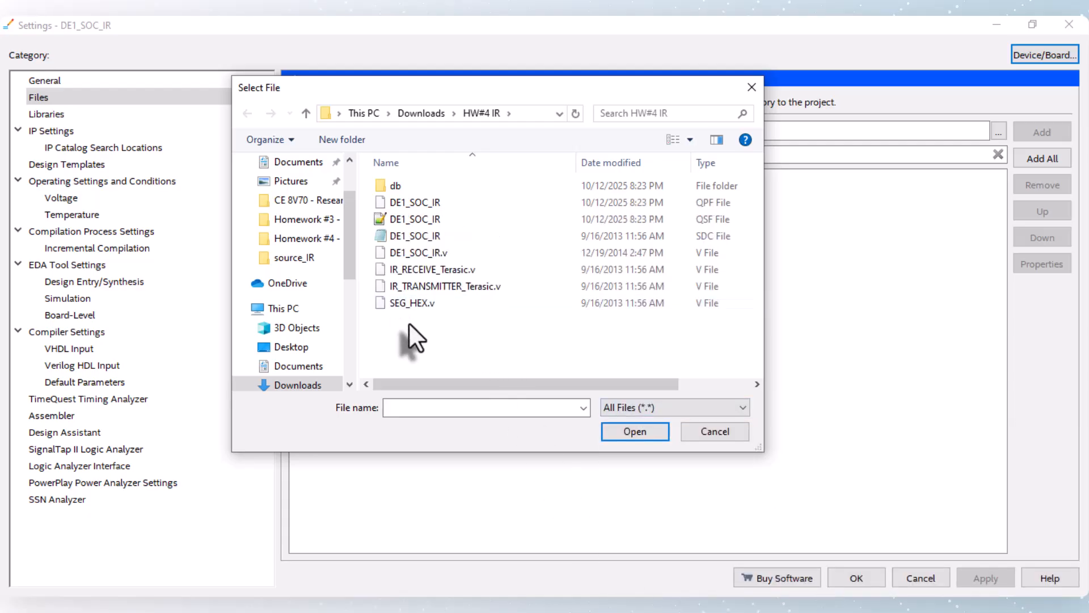
drag(406, 321, 400, 232)
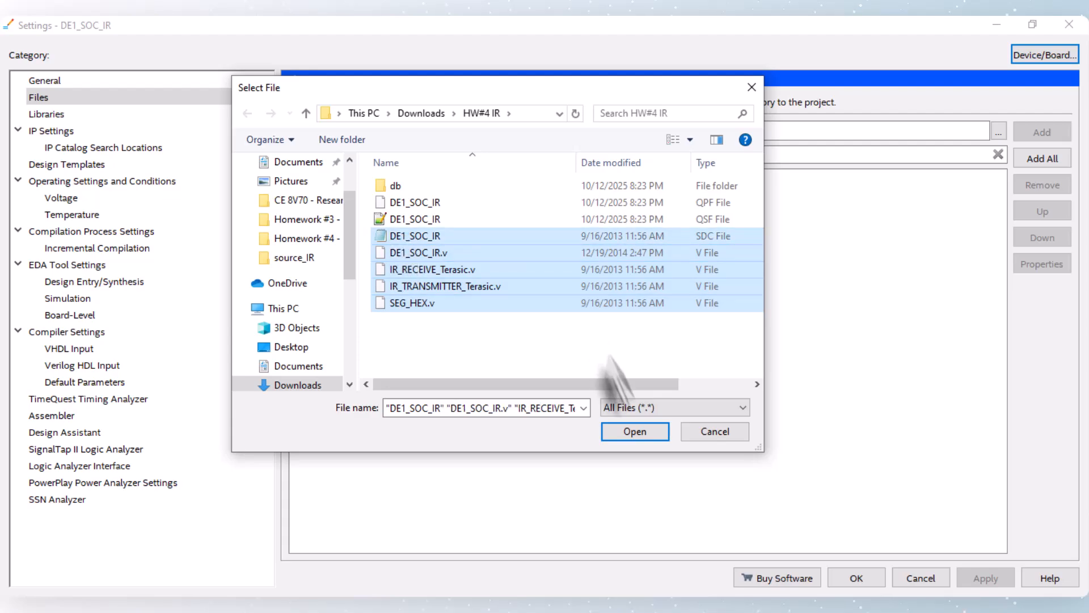
click(623, 432)
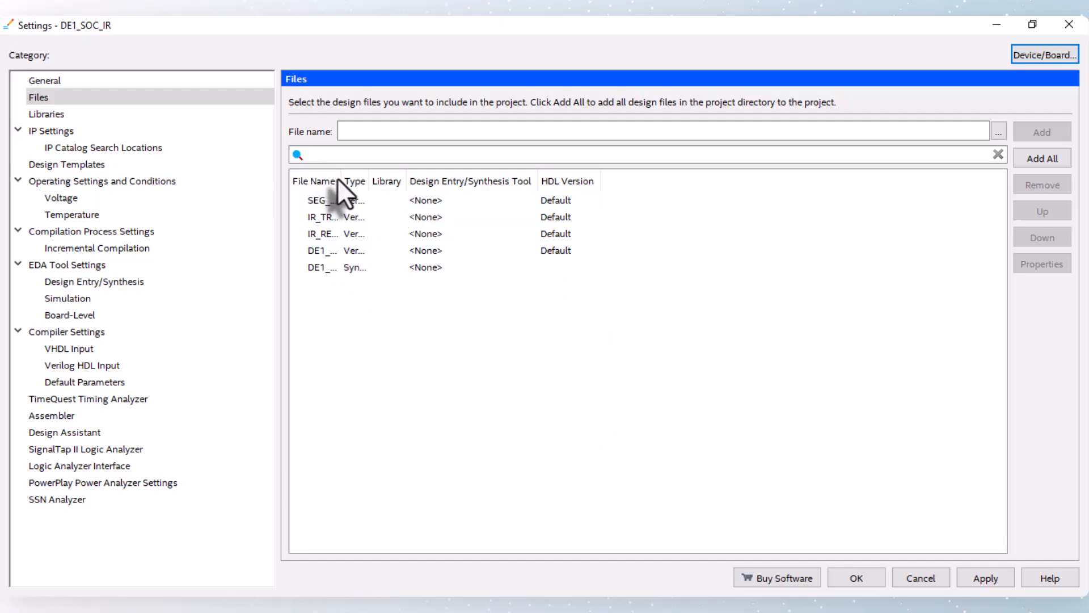
Widen the project file list's columns to show full names and types, apply the file settings and return to the Quartus Prime main window
drag(340, 180, 609, 182)
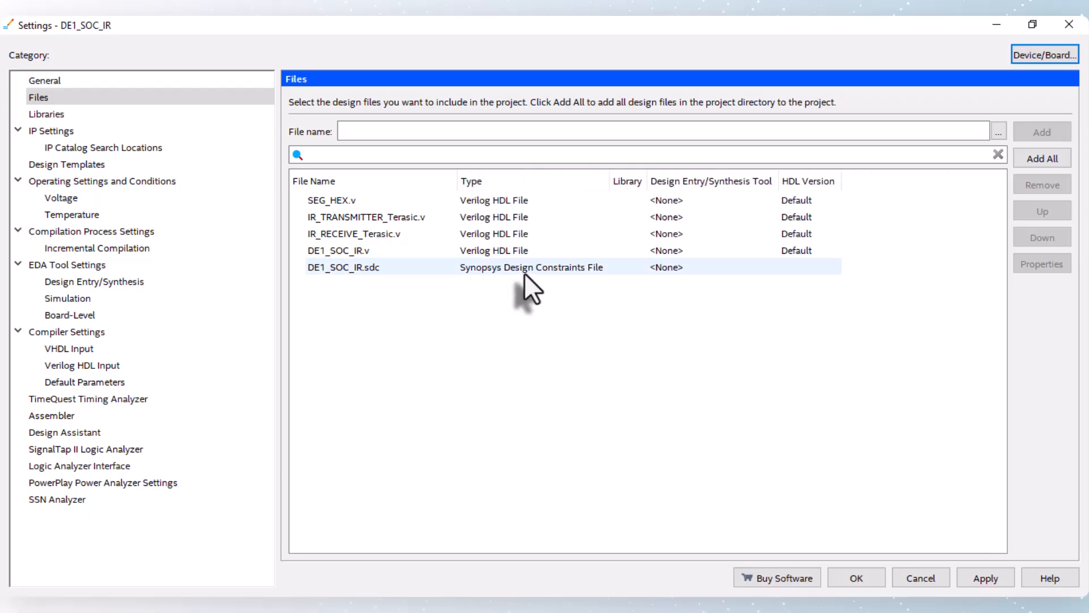
click(979, 581)
click(854, 577)
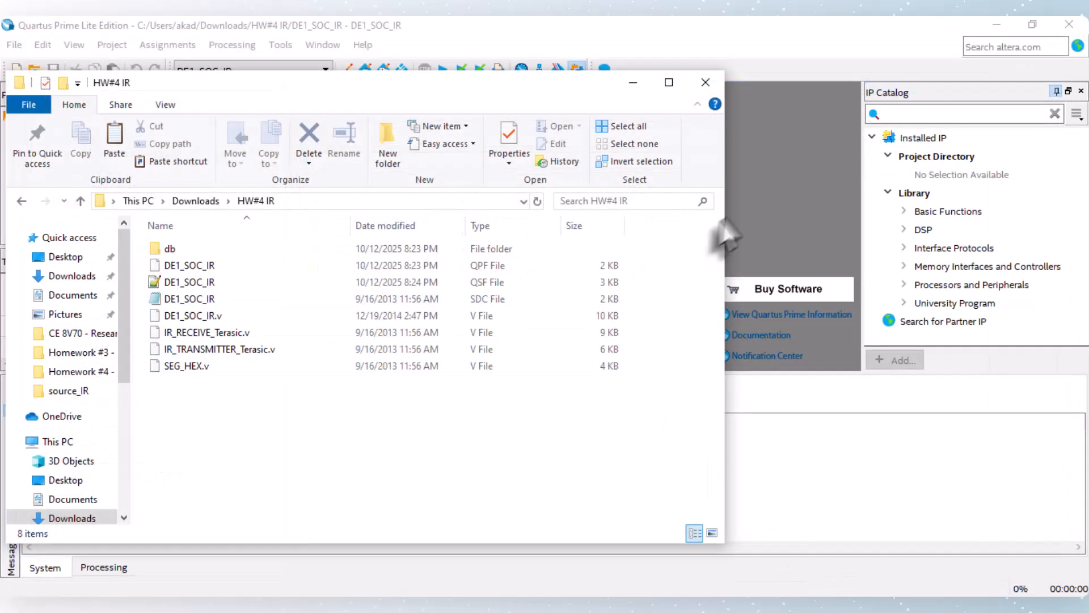
click(773, 207)
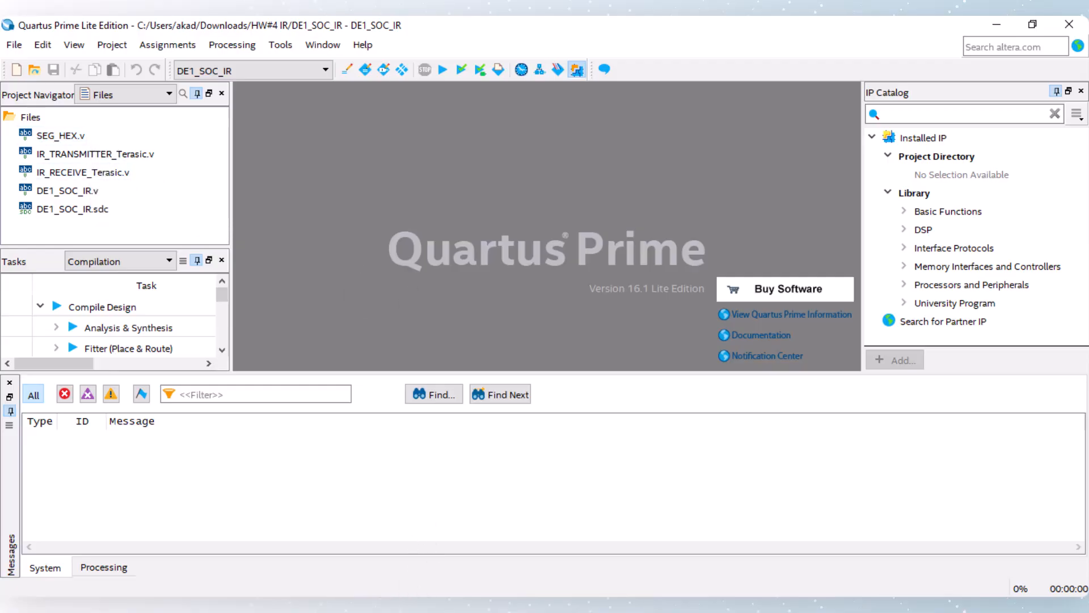
Open the project's DE1_SOC_IR QSF file from the HW#4 IR folder in Notepad++ and review its assignments
mouse_move(405, 607)
click(405, 545)
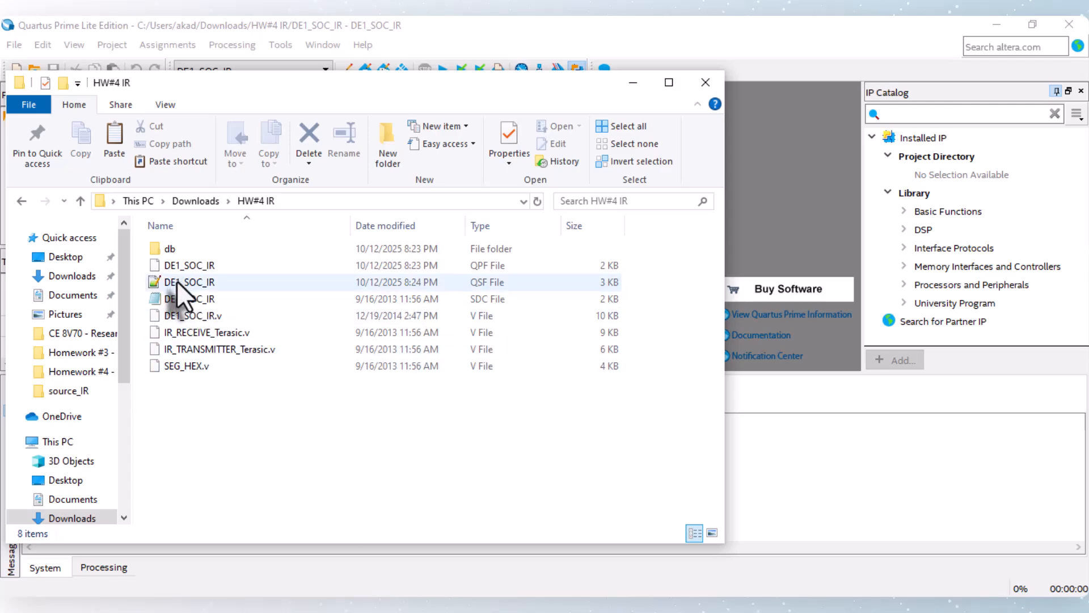
click(506, 285)
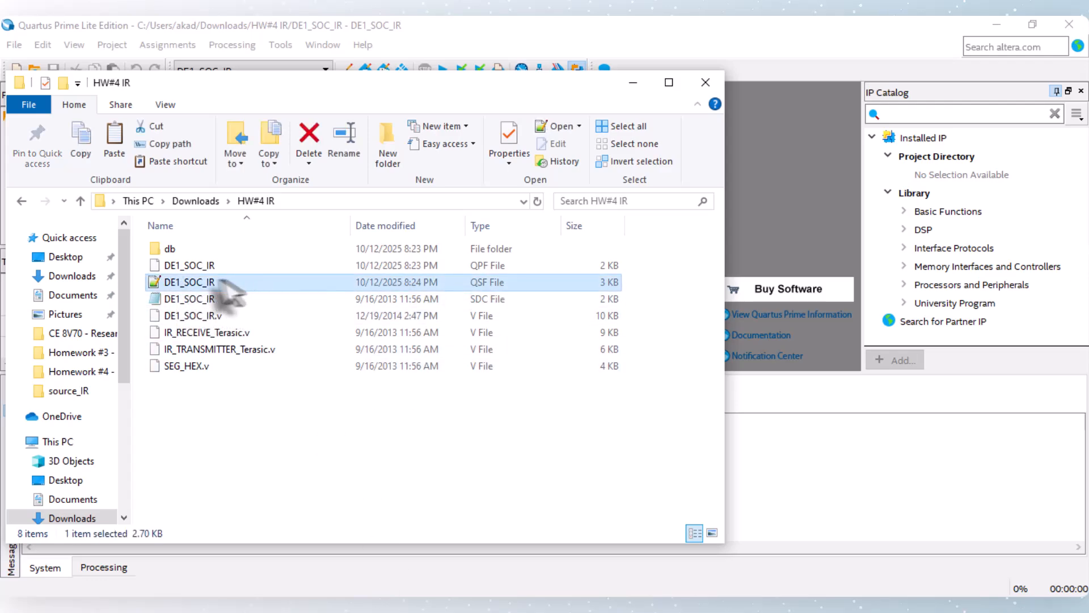
click(188, 282)
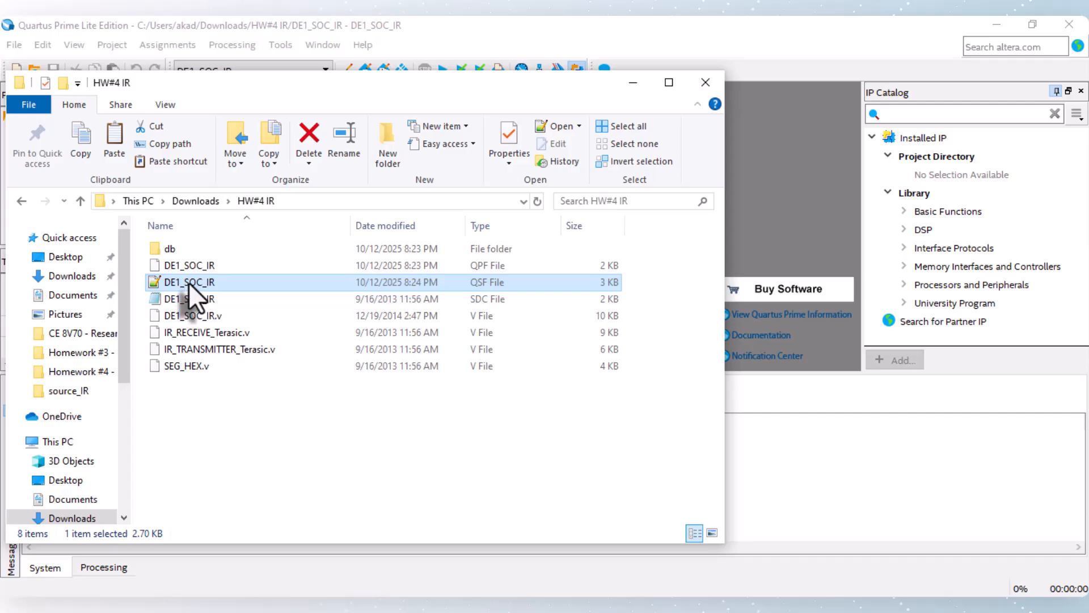
double_click(188, 281)
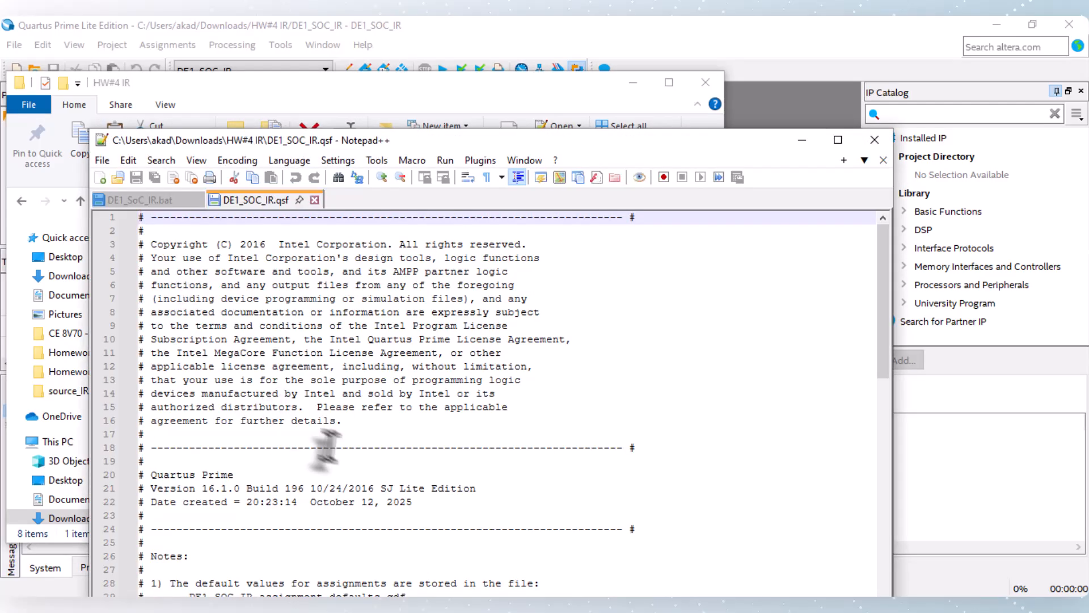
scroll(350, 461, down, 5)
scroll(350, 461, down, 12)
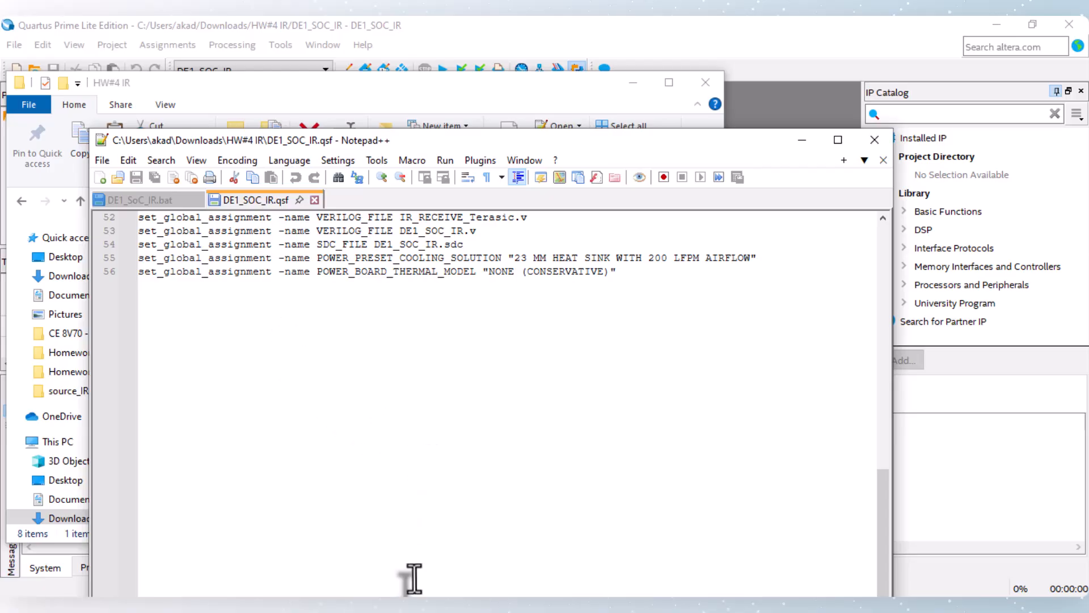
Open the supplied DE1_SOC_IR QSF file from the inner source_IR folder of Homework #4 - Physical Design and look through its pin assignments
click(407, 610)
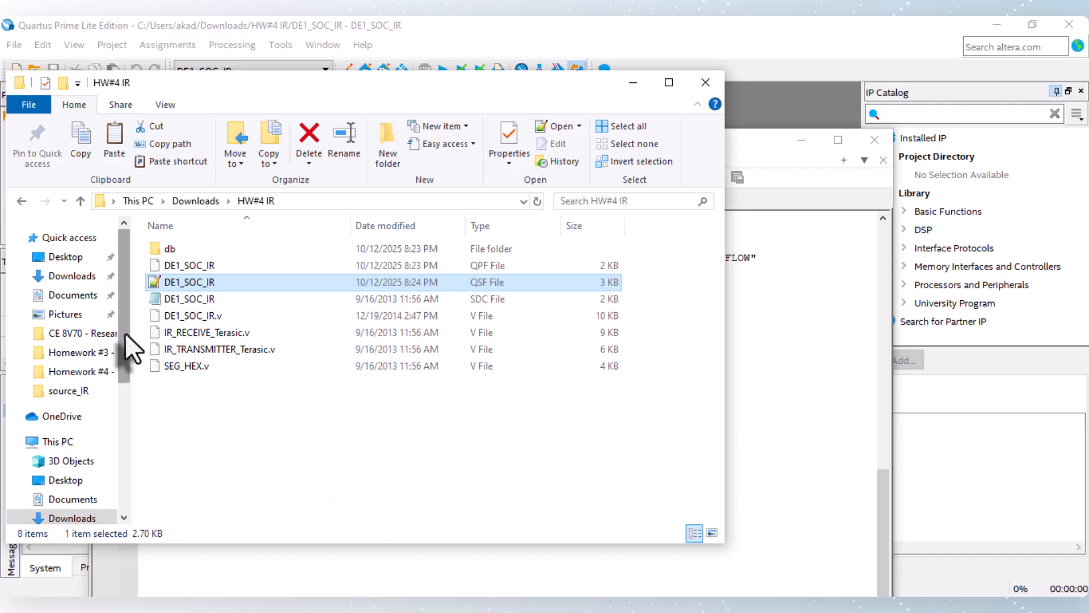
scroll(125, 332, down, 1)
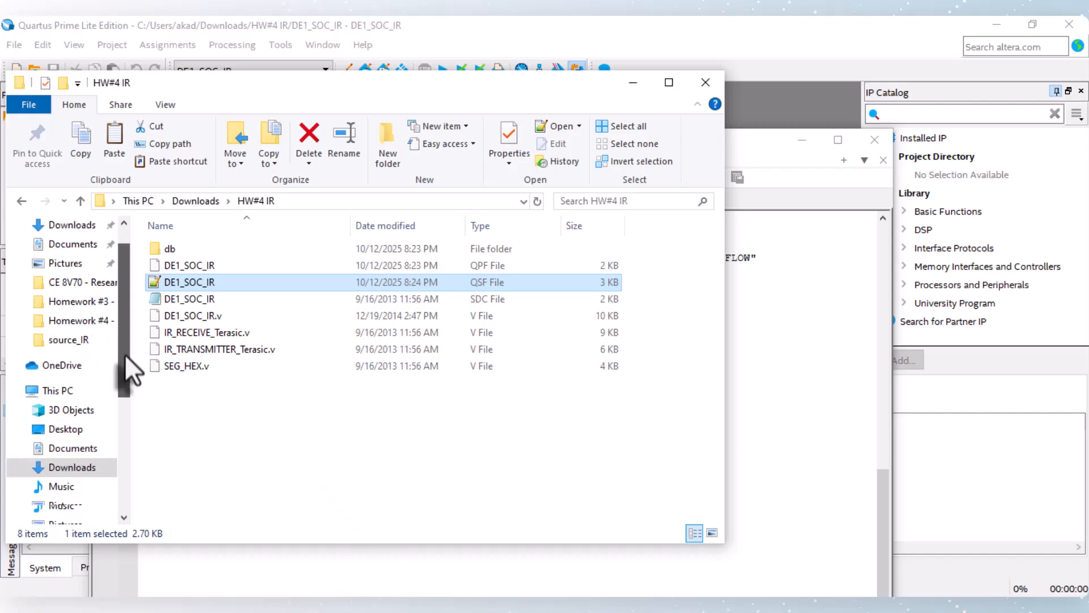
scroll(124, 299, up, 1)
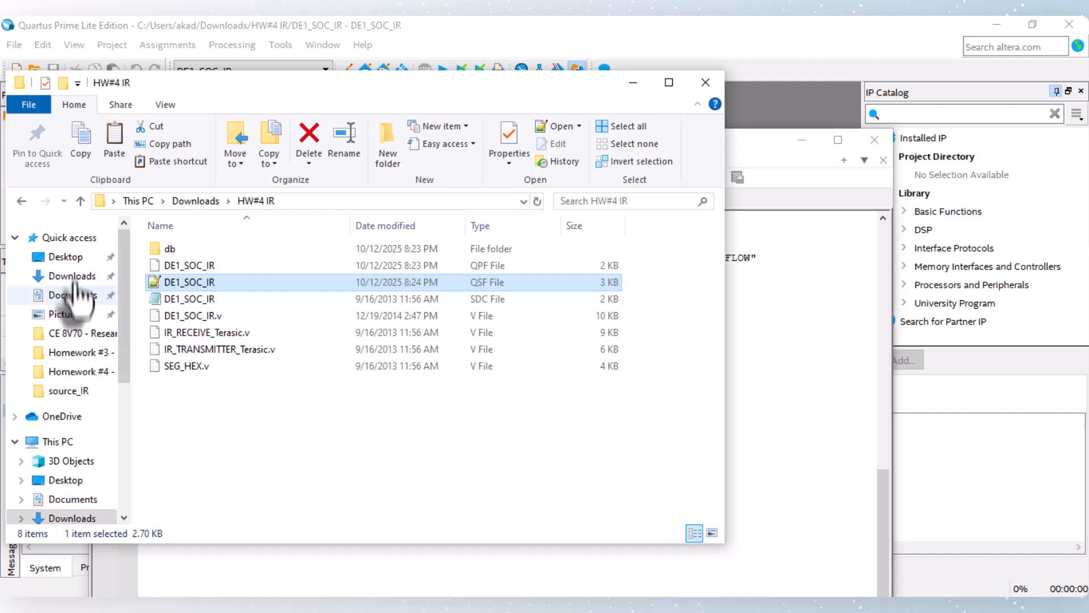
click(77, 372)
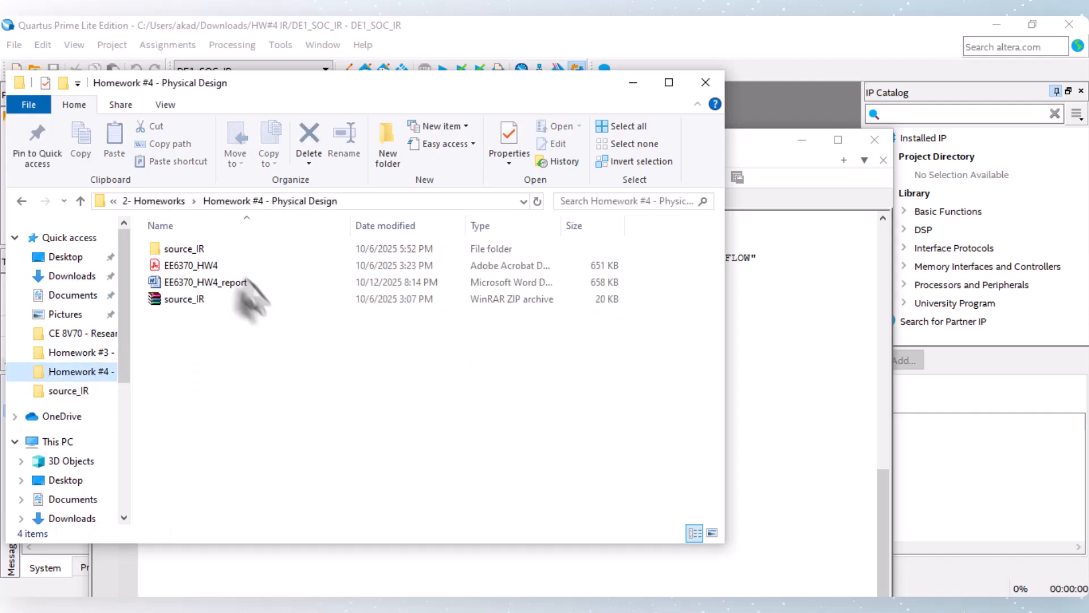
double_click(202, 253)
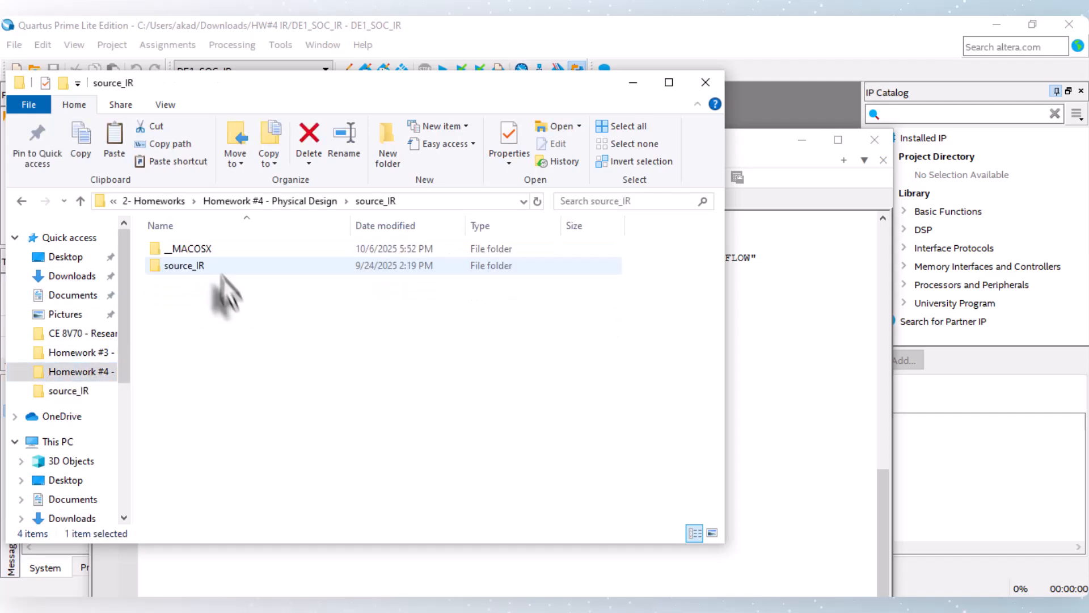
double_click(223, 265)
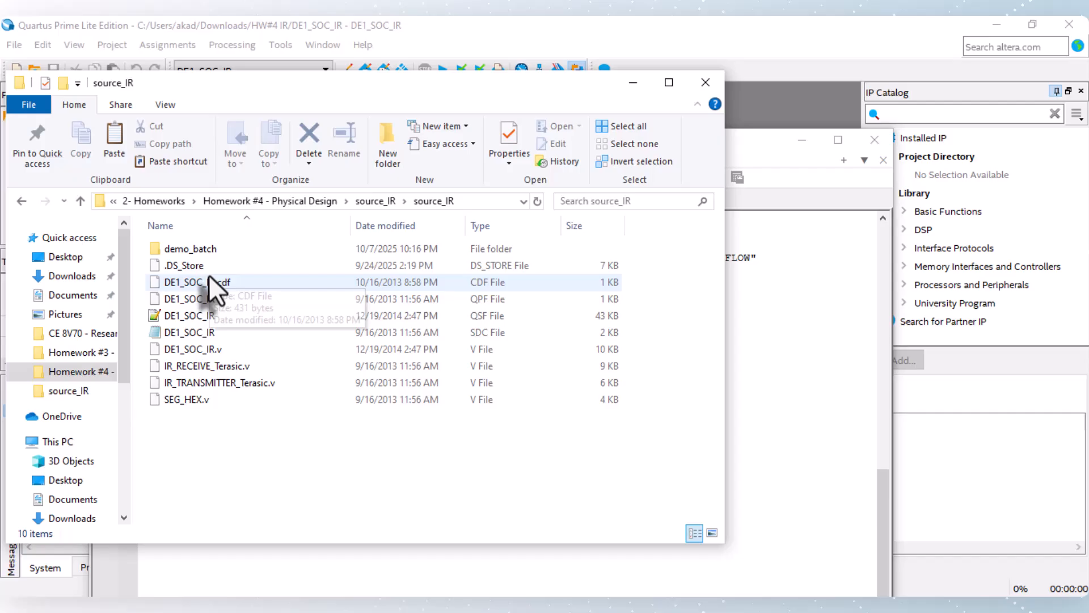
double_click(193, 315)
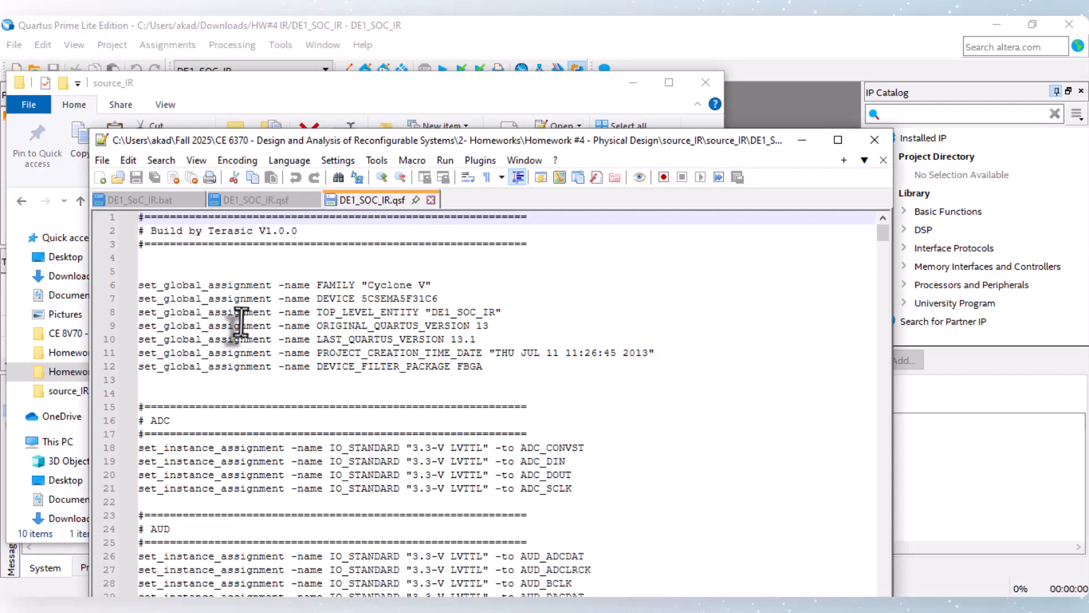
scroll(238, 316, down, 7)
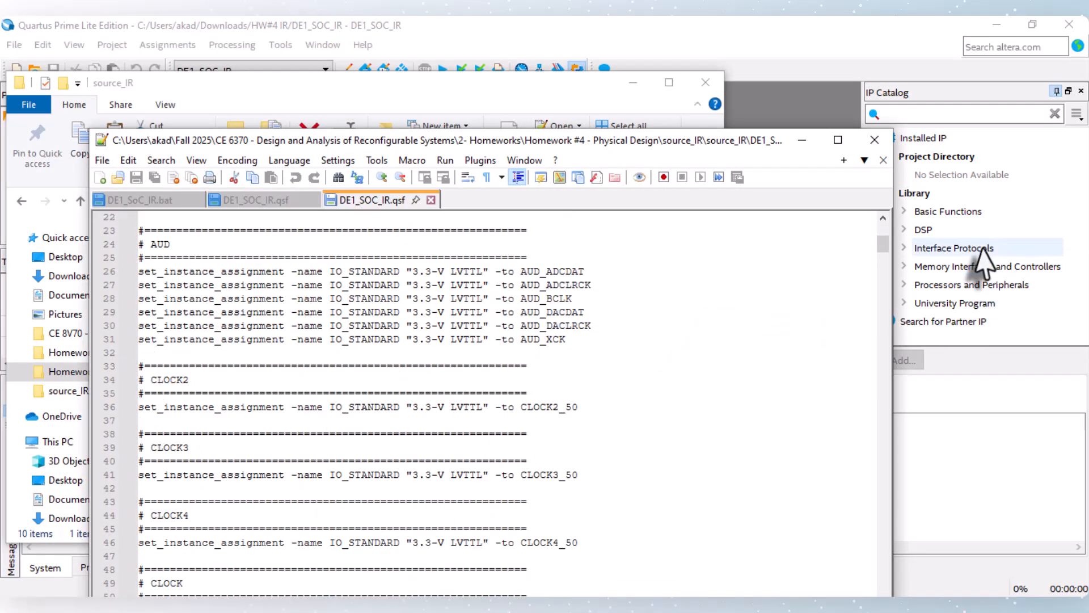
drag(884, 246, 880, 220)
Copy the entire contents of the supplied DE1_SOC_IR.qsf
click(194, 264)
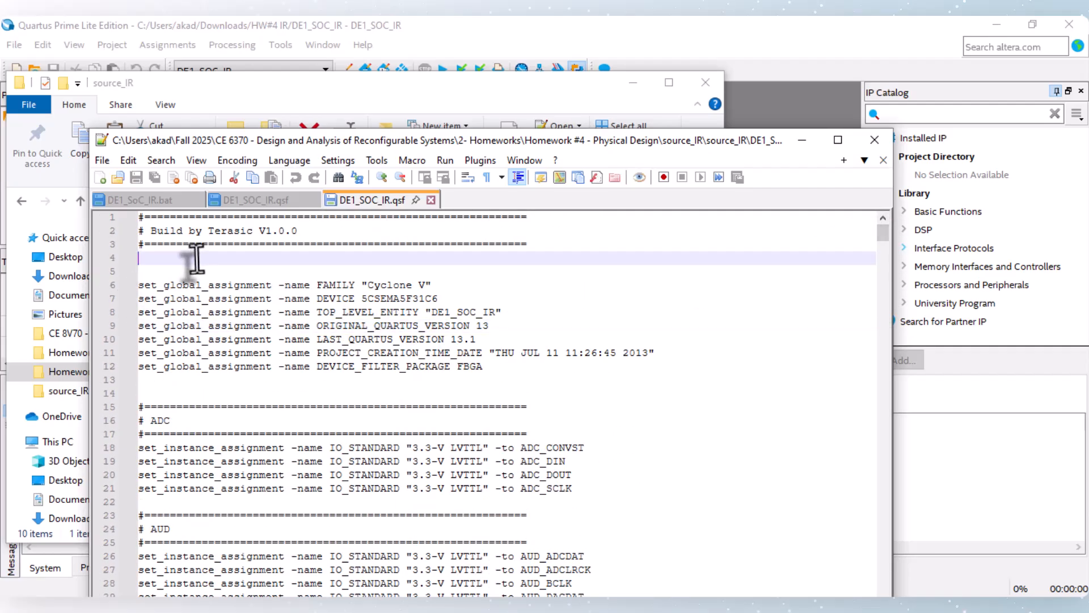
key(ctrl+a)
right_click(200, 296)
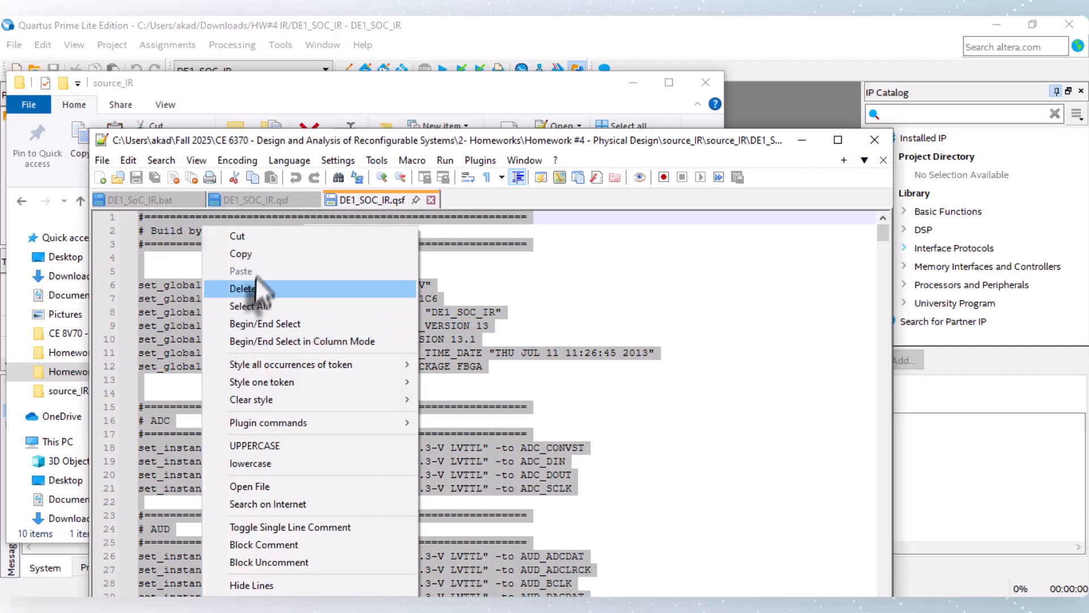
click(257, 255)
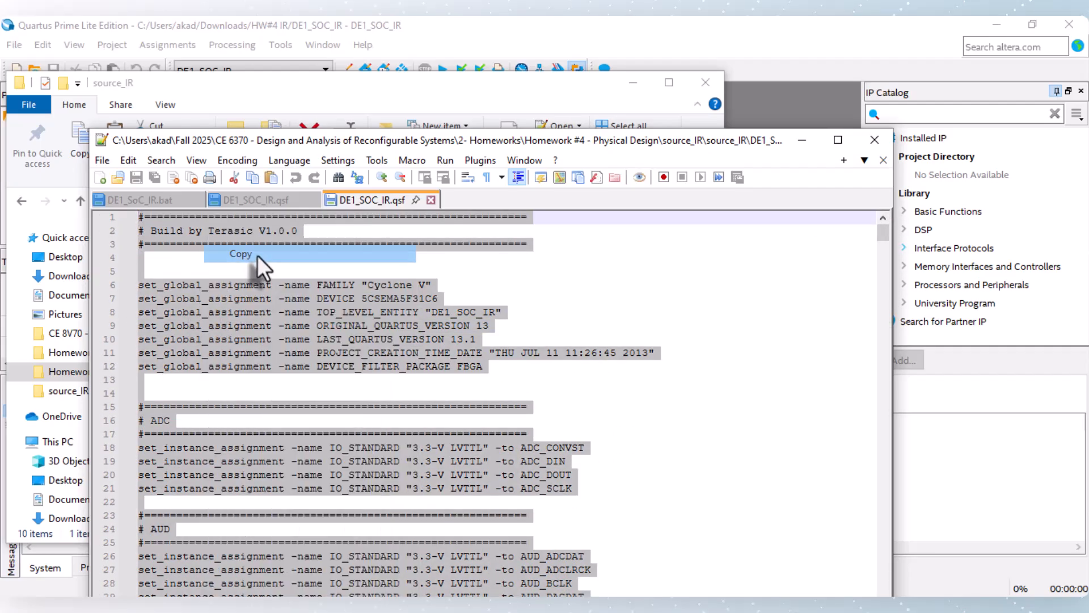
Replace all text in the HW#4 IR project's DE1_SOC_IR.qsf with the copied assignments and save the file
click(257, 199)
click(277, 316)
scroll(284, 377, up, 6)
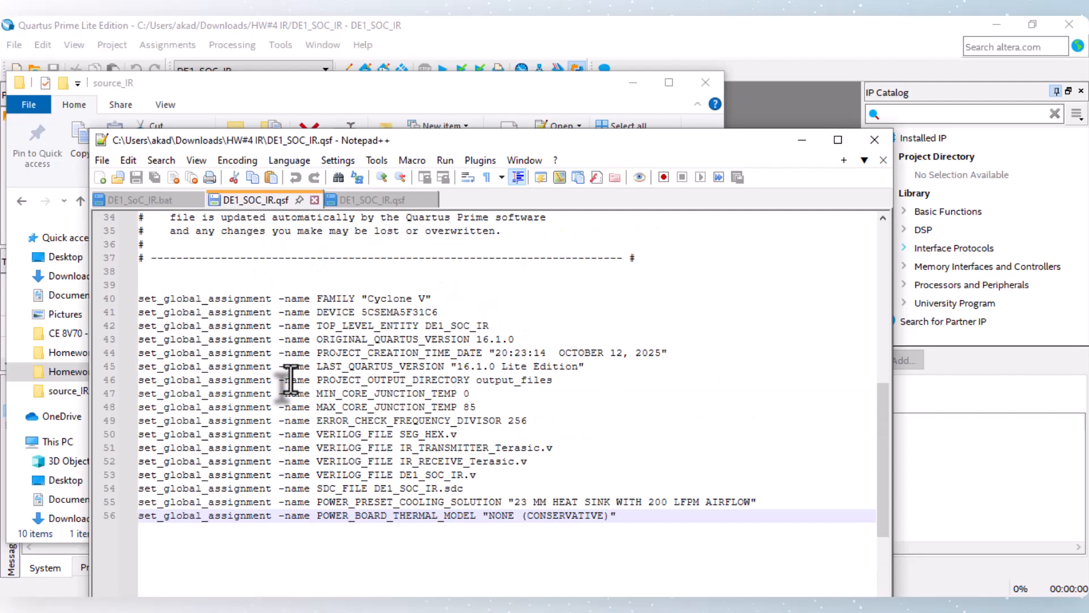
key(ctrl+a)
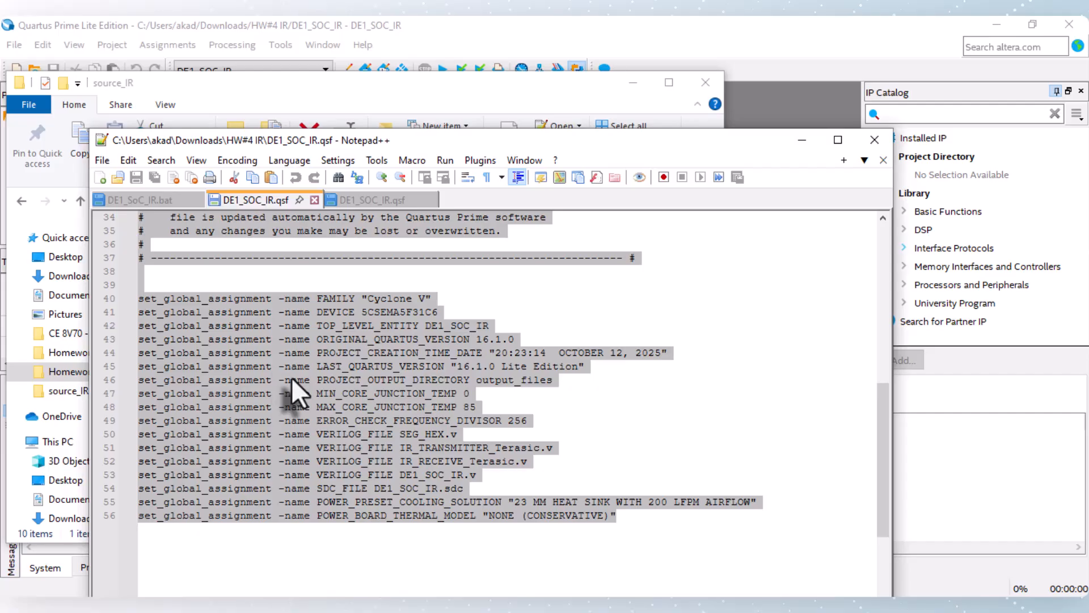
key(ctrl+v)
scroll(306, 406, up, 10)
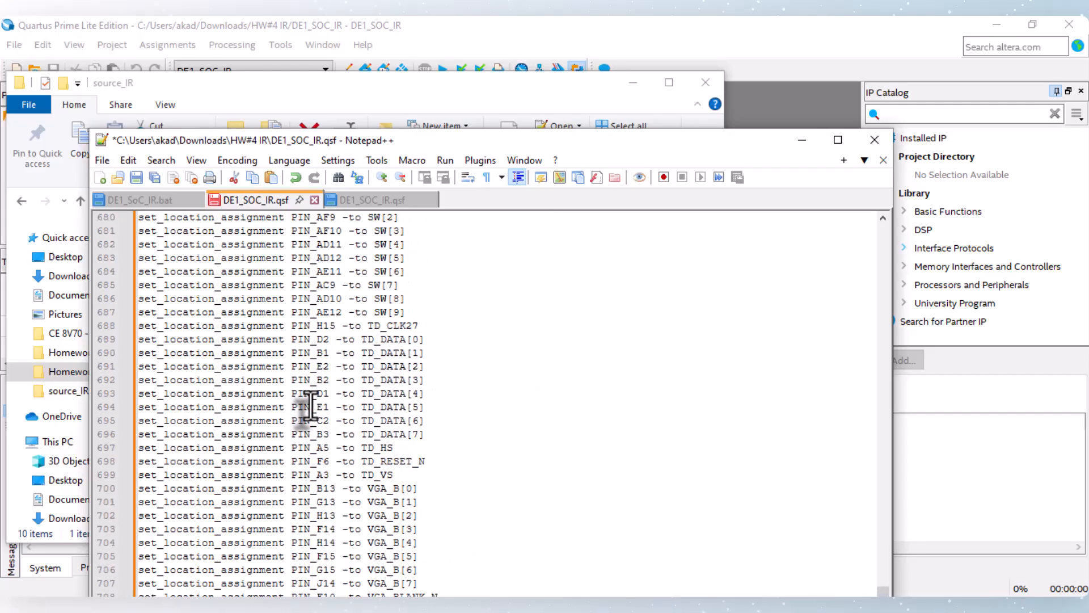
scroll(309, 405, up, 5)
drag(883, 588, 883, 219)
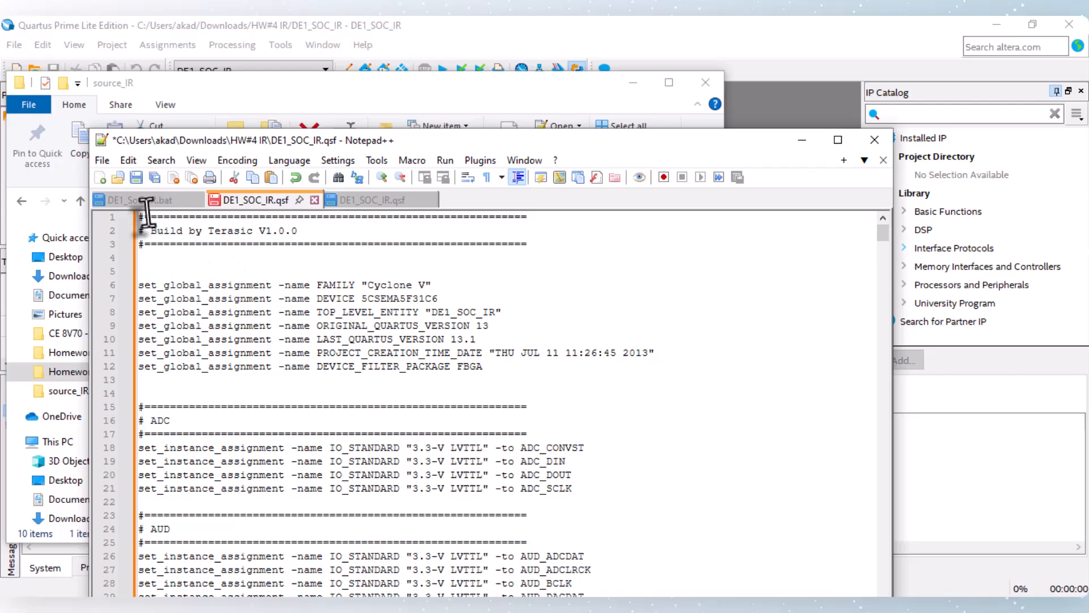
click(138, 175)
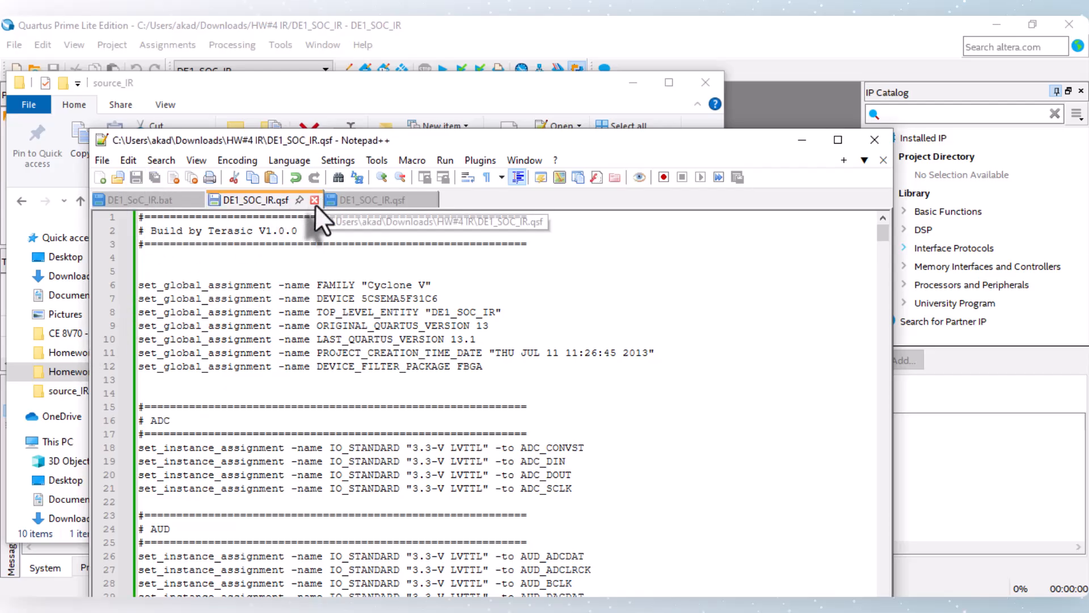
Close the supplied DE1_SOC_IR.qsf from source_IR, leaving the project's own QSF file open
click(358, 200)
key(ctrl+a)
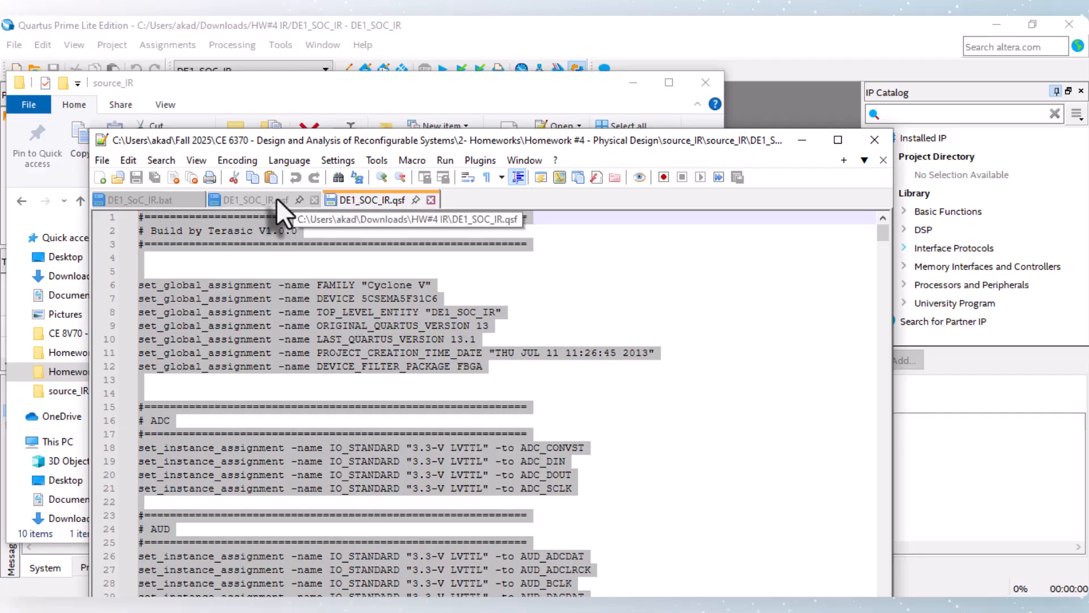
click(430, 200)
Return to Quartus Prime and run a full compilation of the DE1_SOC_IR project
click(806, 138)
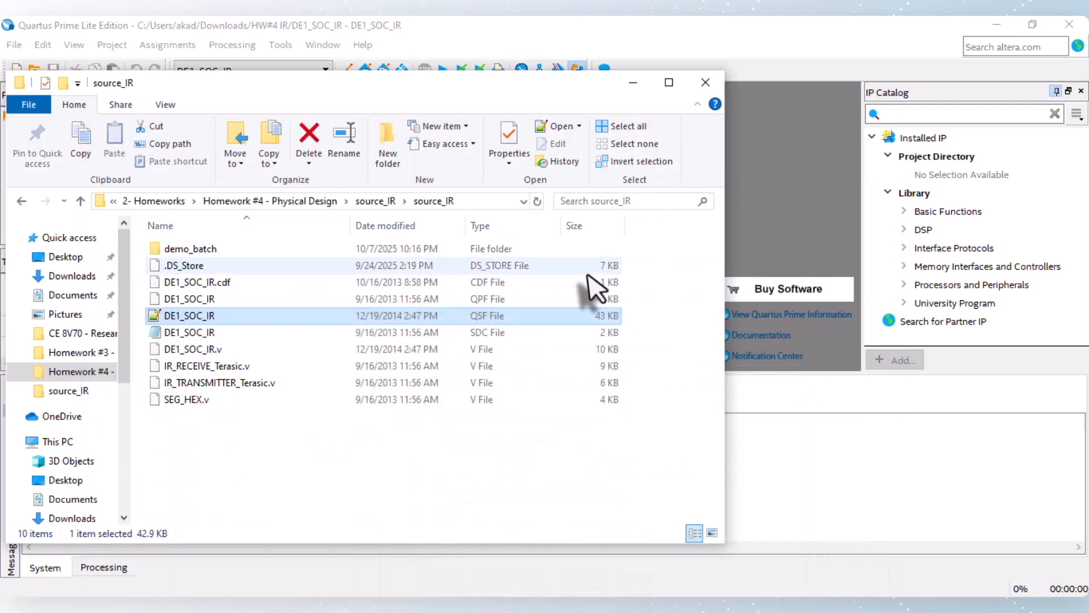
click(635, 84)
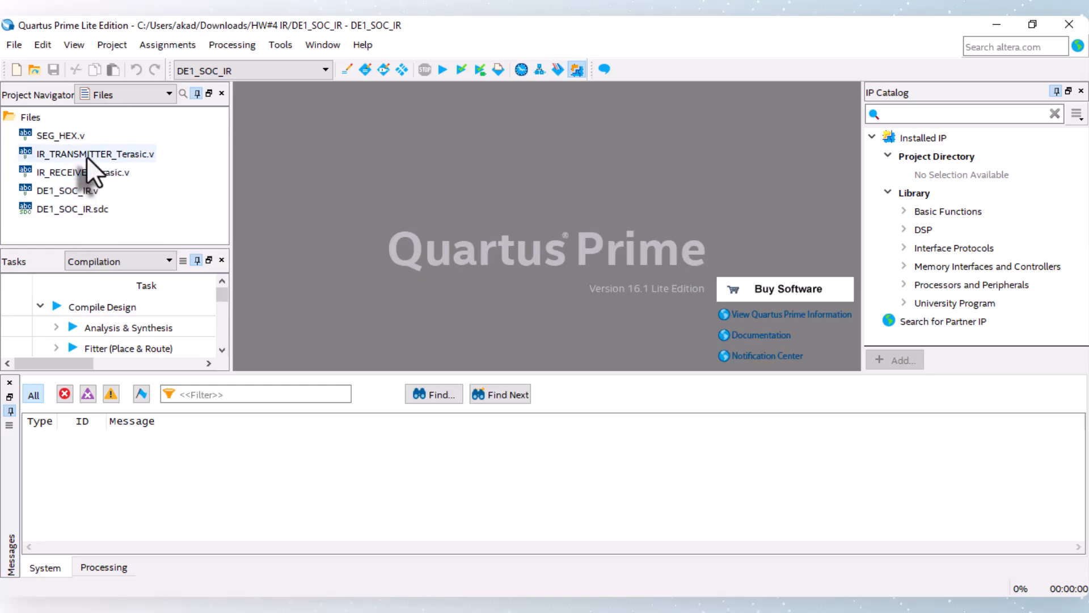
click(444, 70)
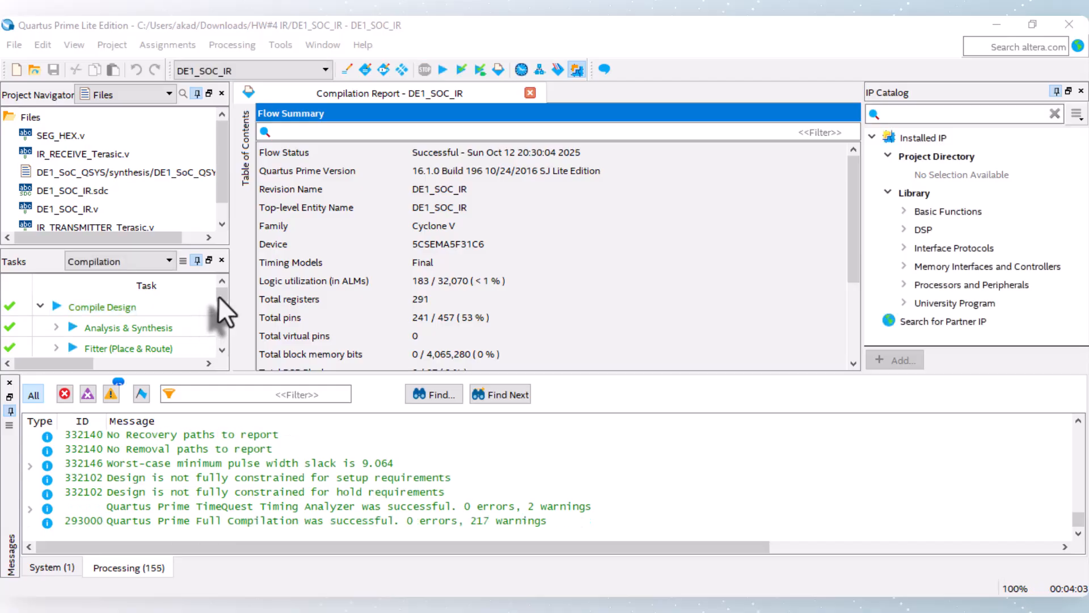
Open the TimeQuest Timing Analyzer for the compiled DE1_SOC_IR project from the TimeQuest Timing Analysis compilation stage
drag(220, 295, 215, 319)
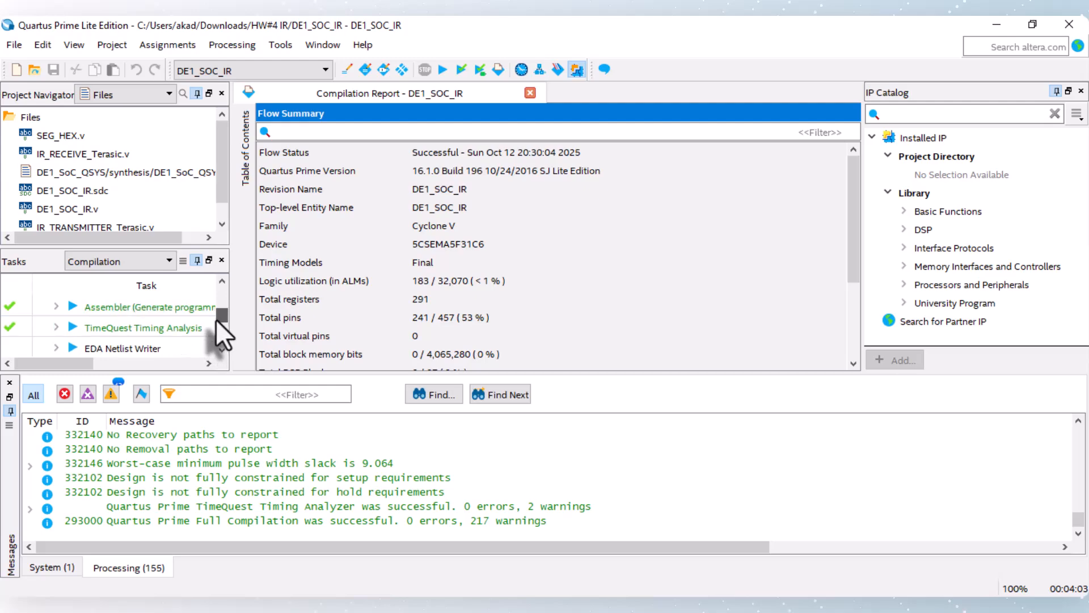
click(57, 327)
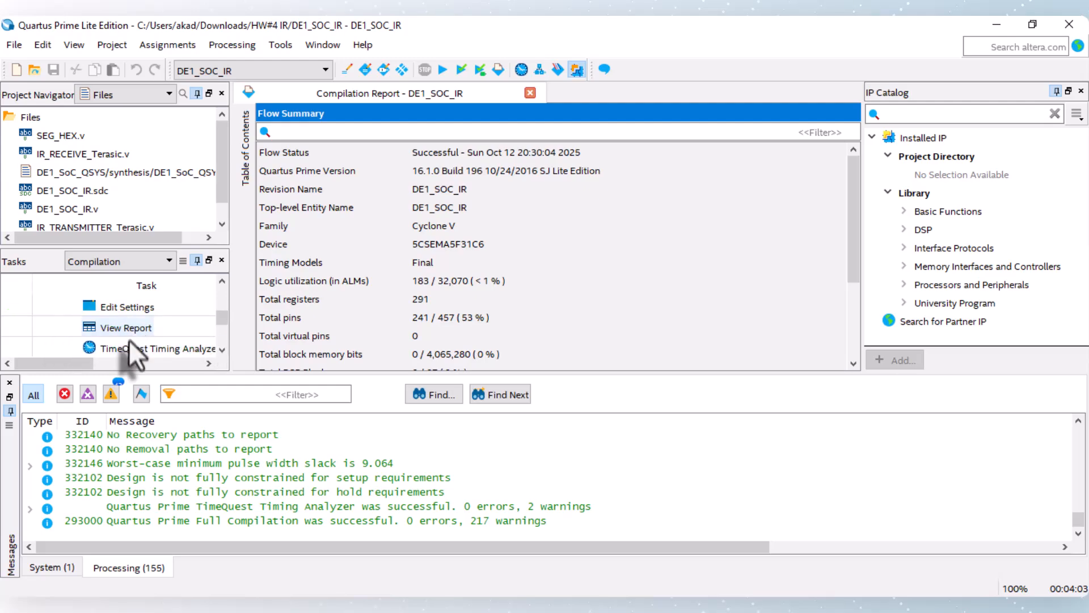
right_click(138, 345)
click(119, 342)
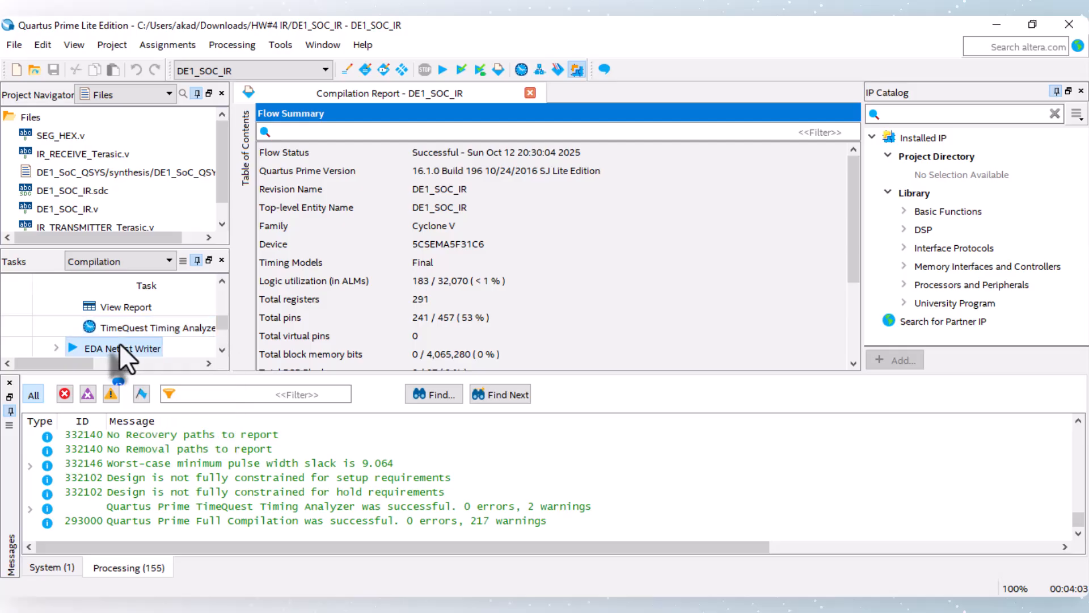
double_click(134, 308)
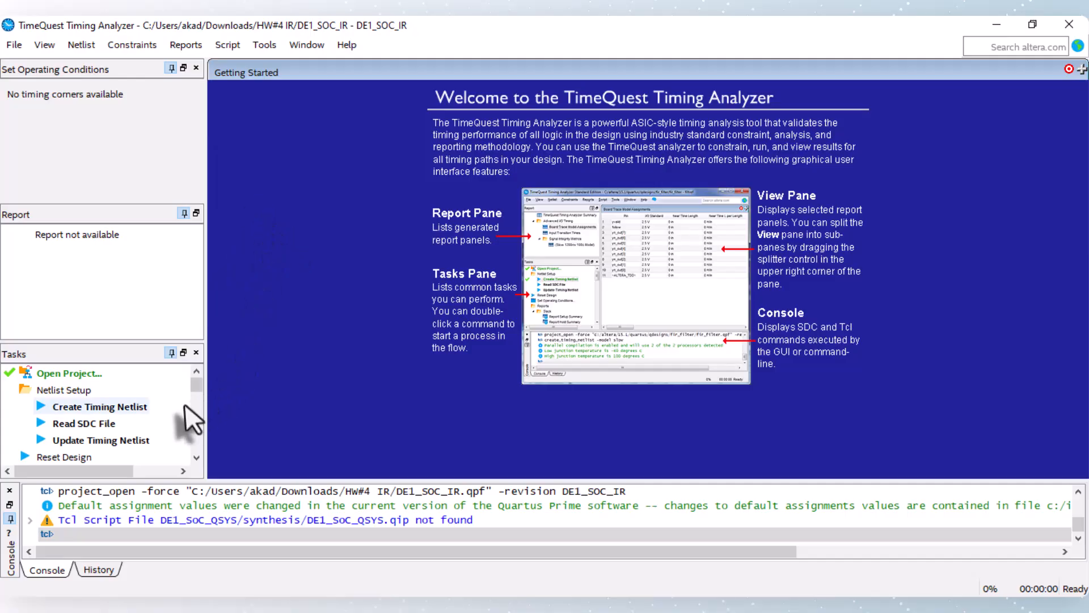
Generate the Fmax Summary report and check the Fmax of clock_50_0 for the Slow 1100mV 85C Model
drag(196, 390, 195, 405)
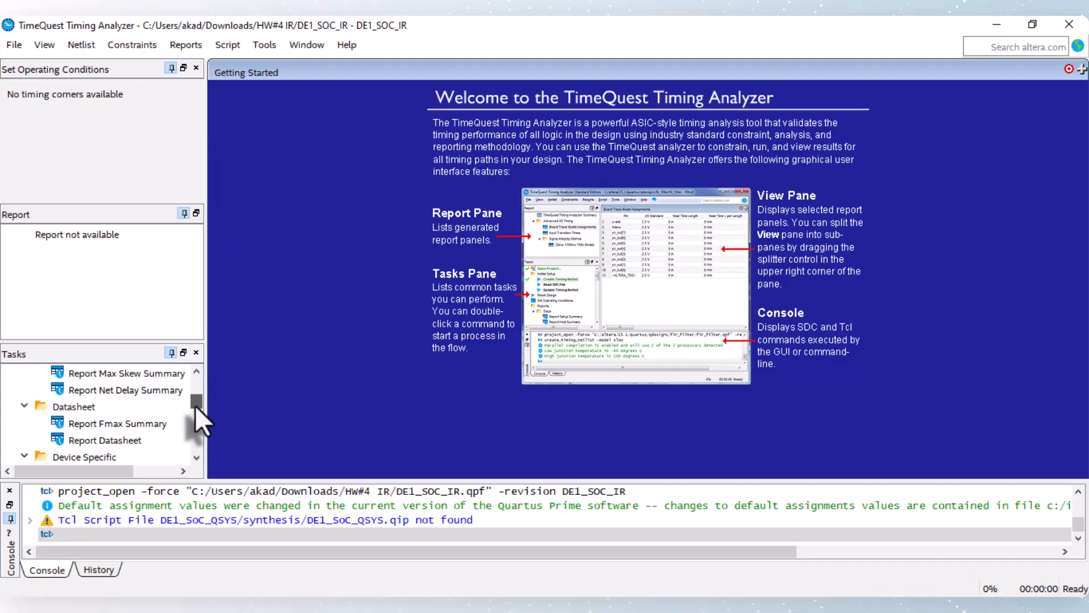
click(108, 424)
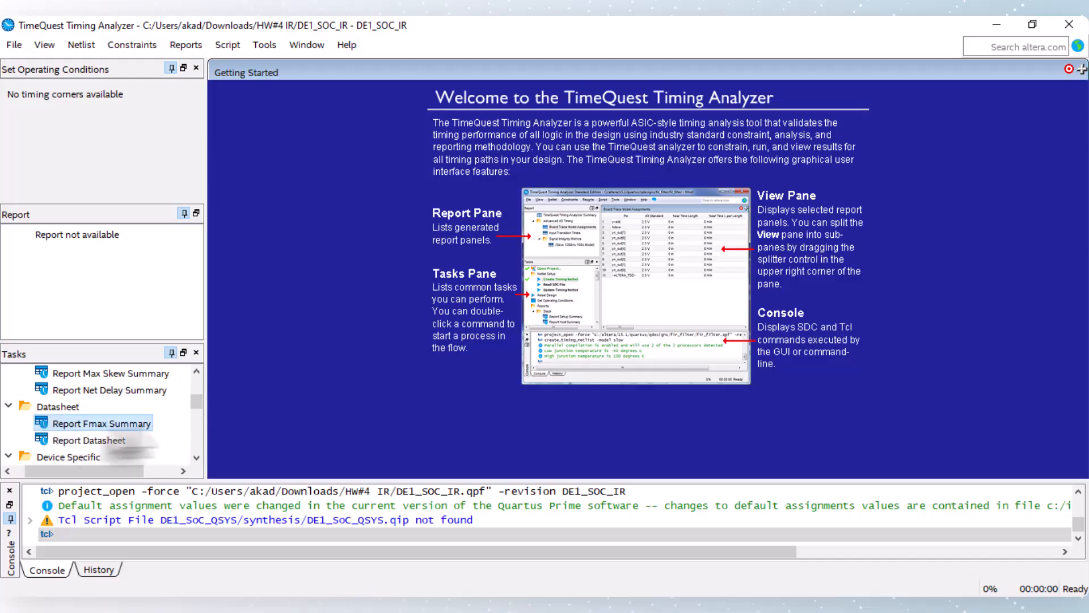
double_click(90, 425)
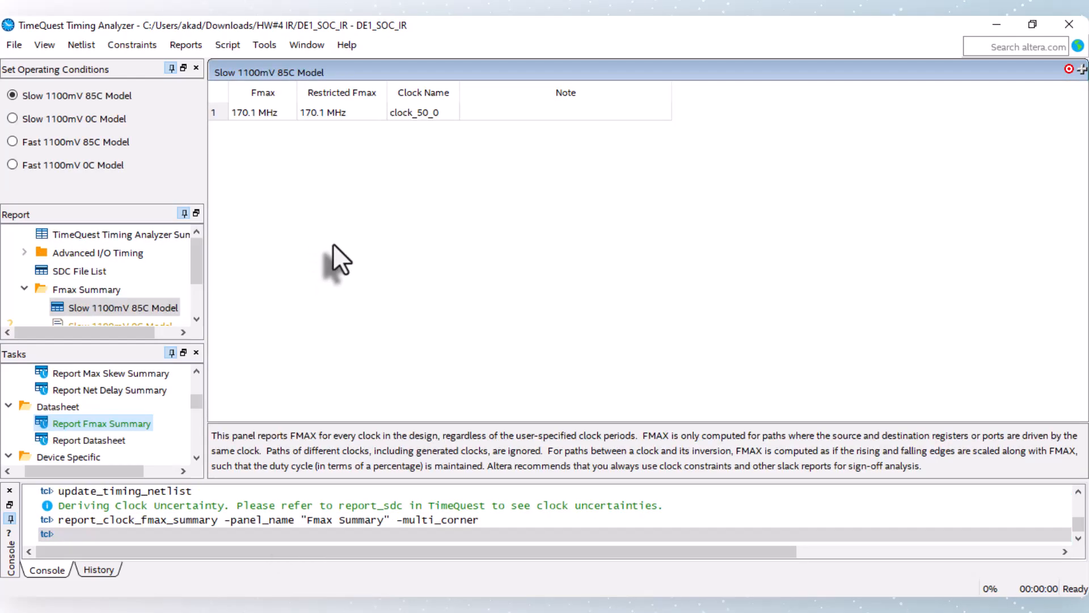
click(258, 113)
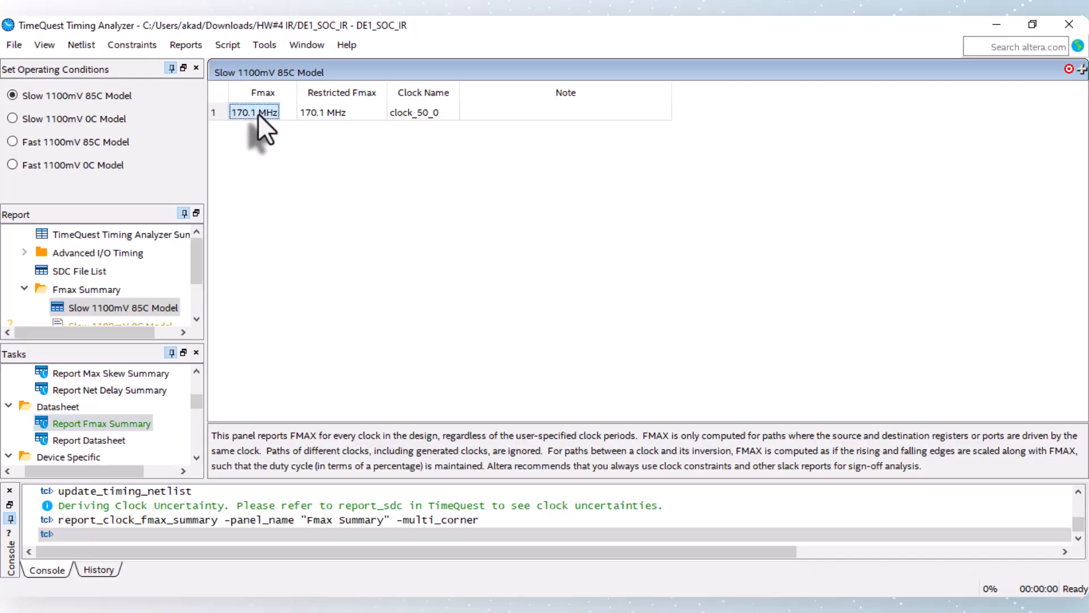
mouse_move(257, 112)
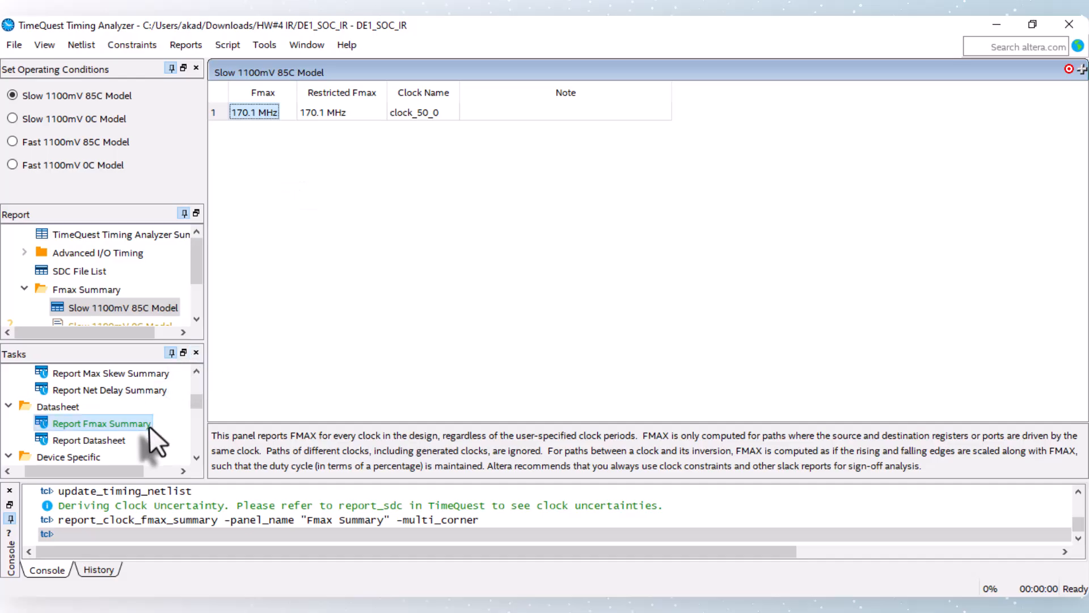
Generate a custom Report Timing for 5 setup paths with Full path detail and multi-corner reports enabled
scroll(156, 416, down, 1)
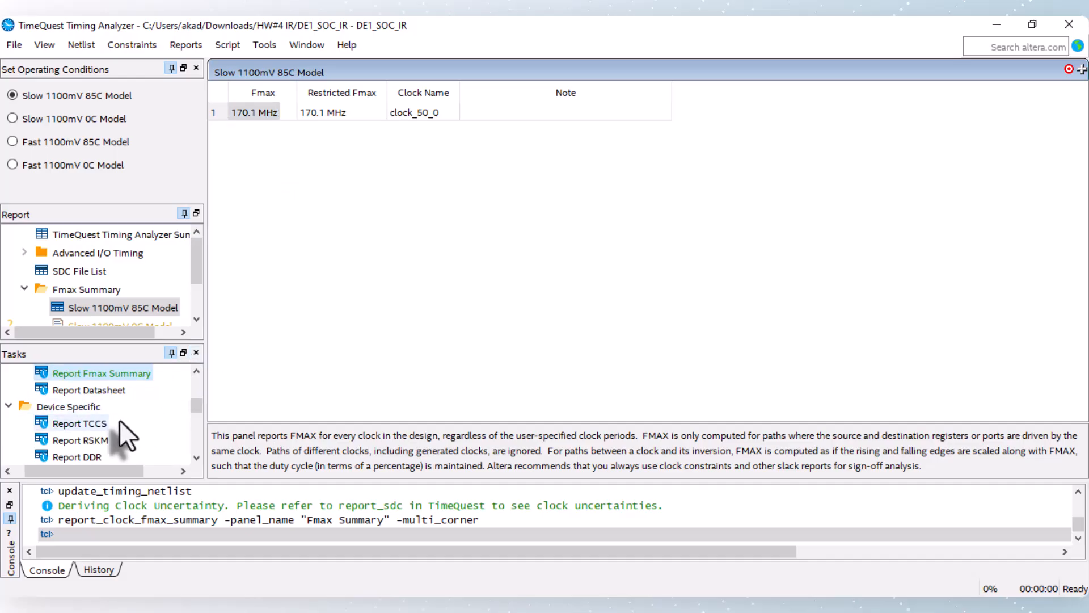
scroll(117, 425, down, 4)
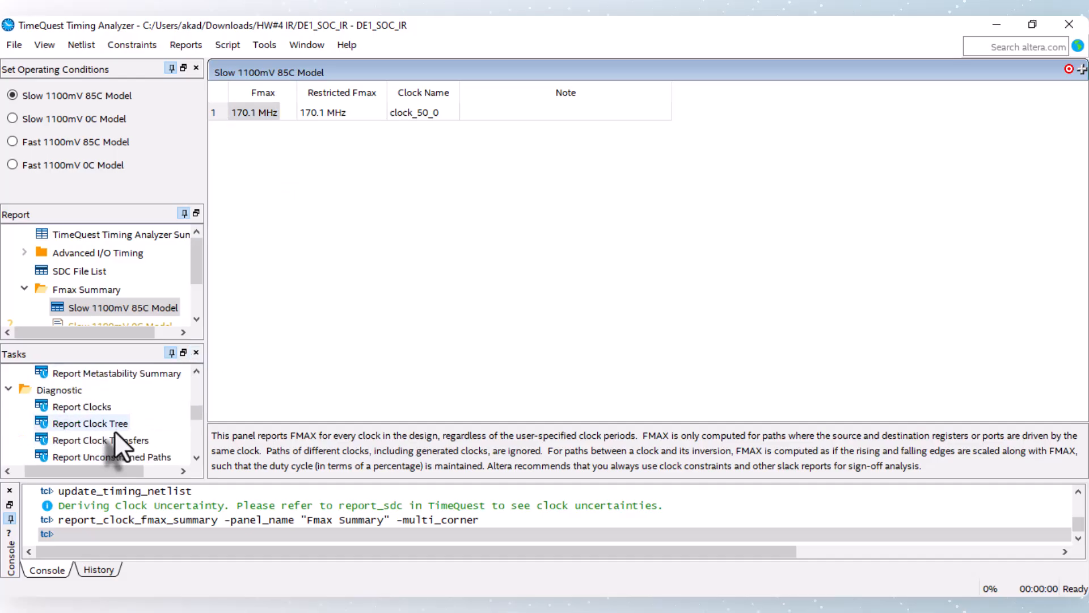
scroll(114, 432, down, 1)
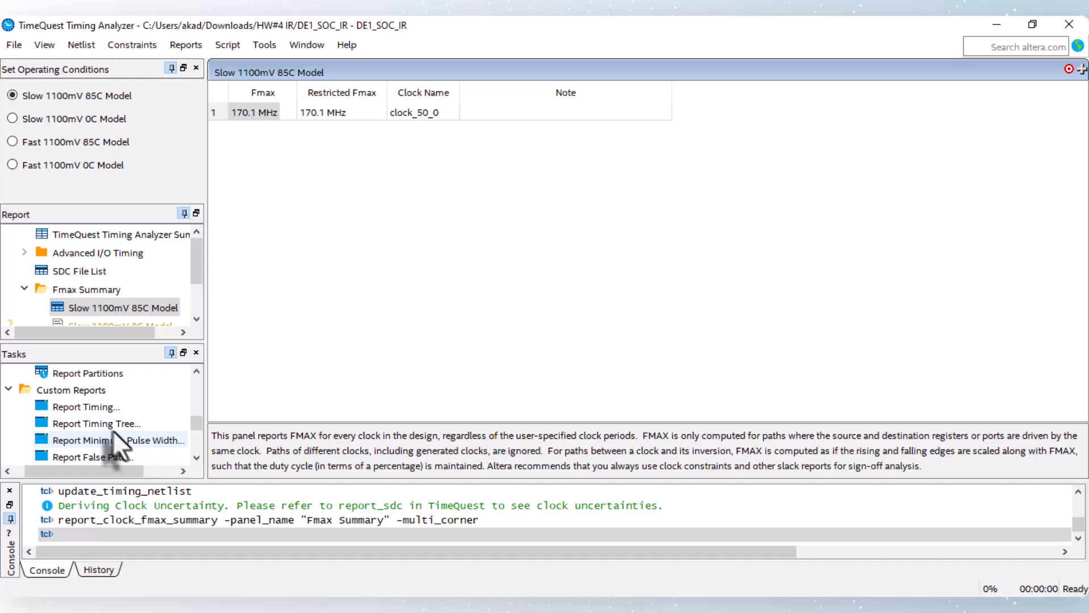
double_click(66, 408)
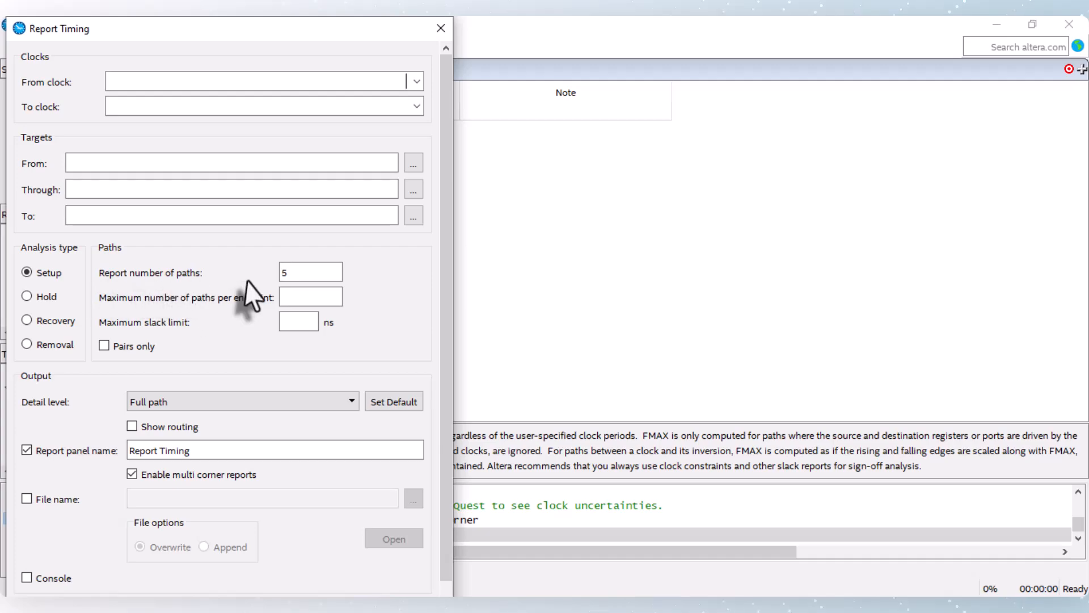
double_click(284, 274)
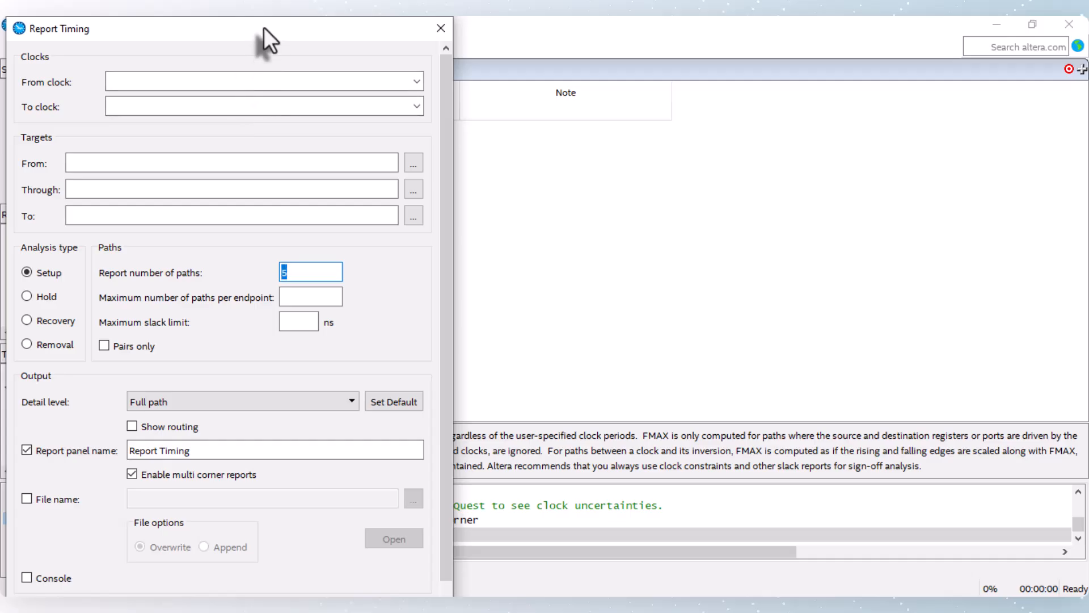
drag(266, 27, 328, 17)
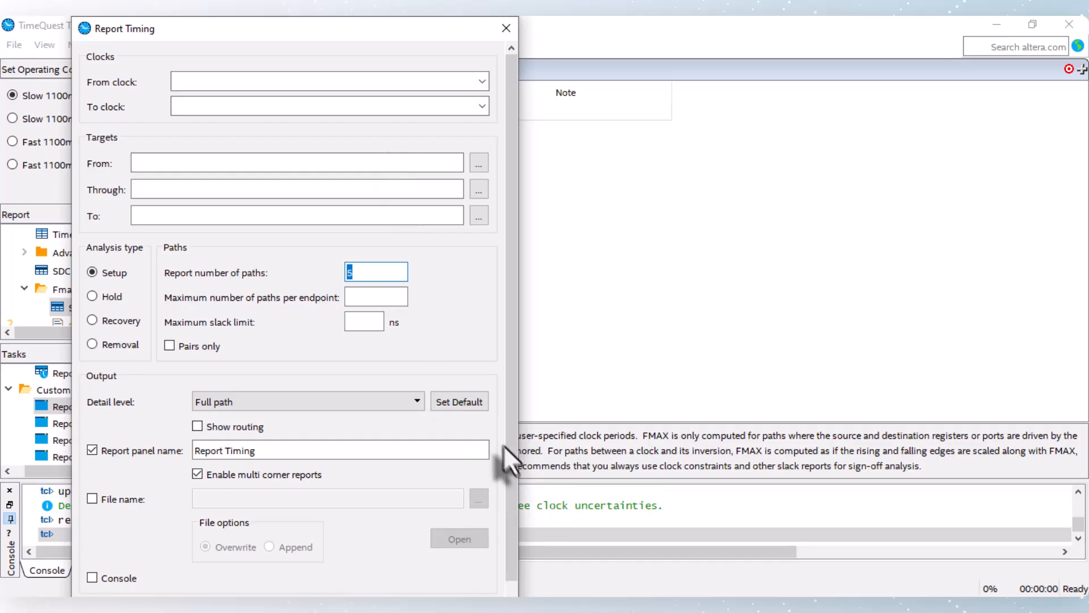
scroll(510, 445, down, 2)
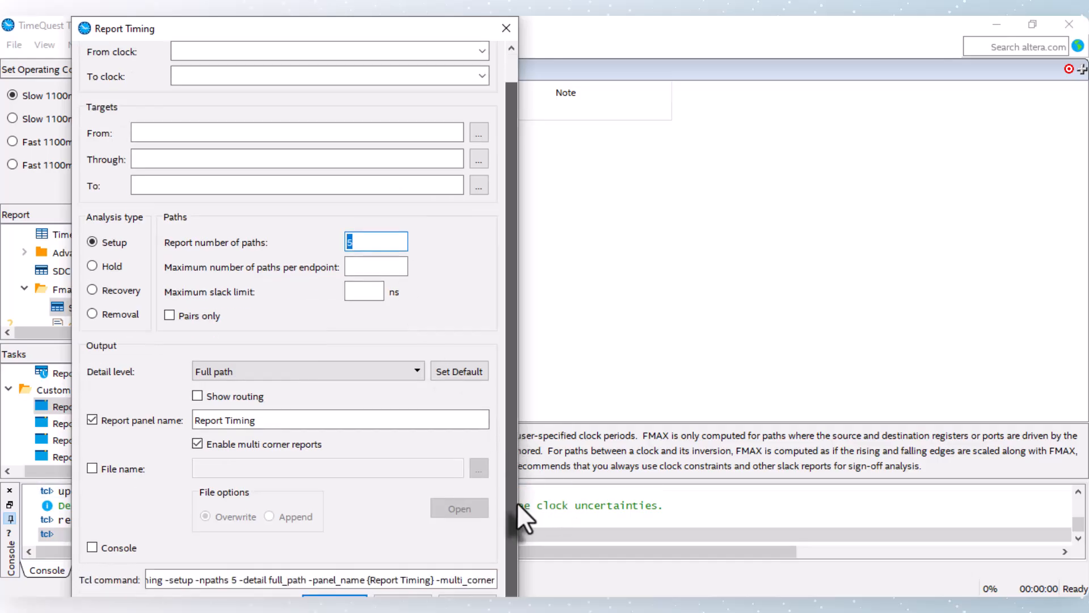
click(335, 594)
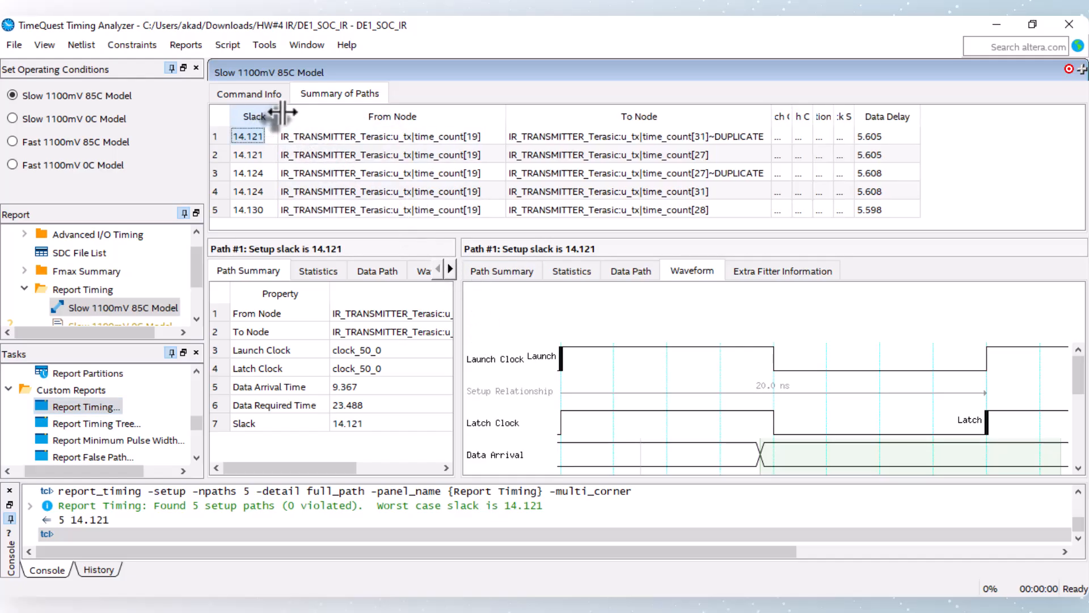
Widen the Slack column and examine the first setup path's waveform, including its clock delay, data delay and slack
drag(274, 112, 289, 112)
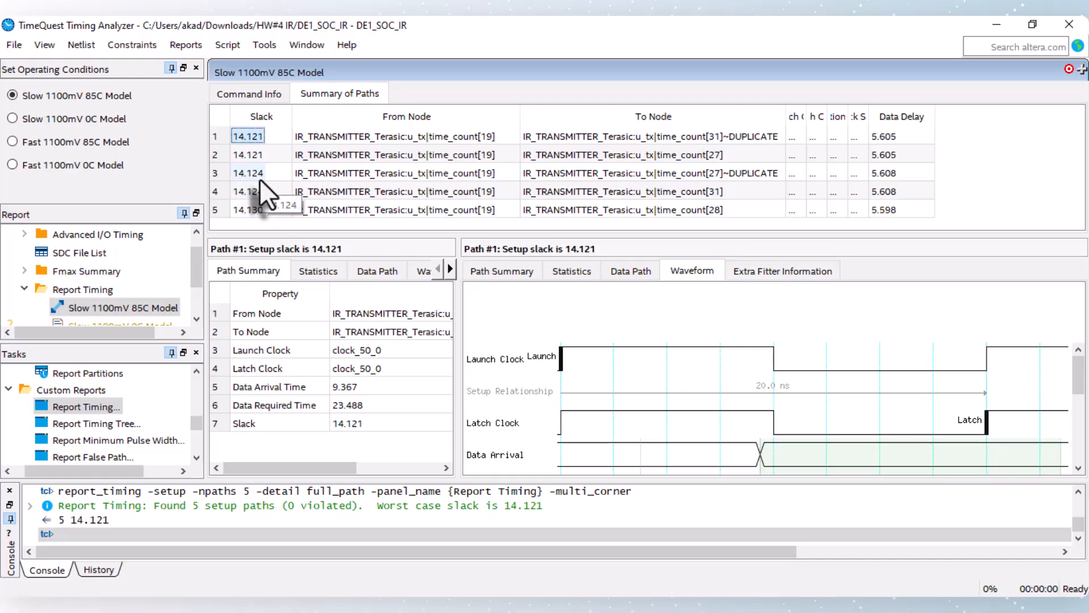
scroll(1065, 377, down, 2)
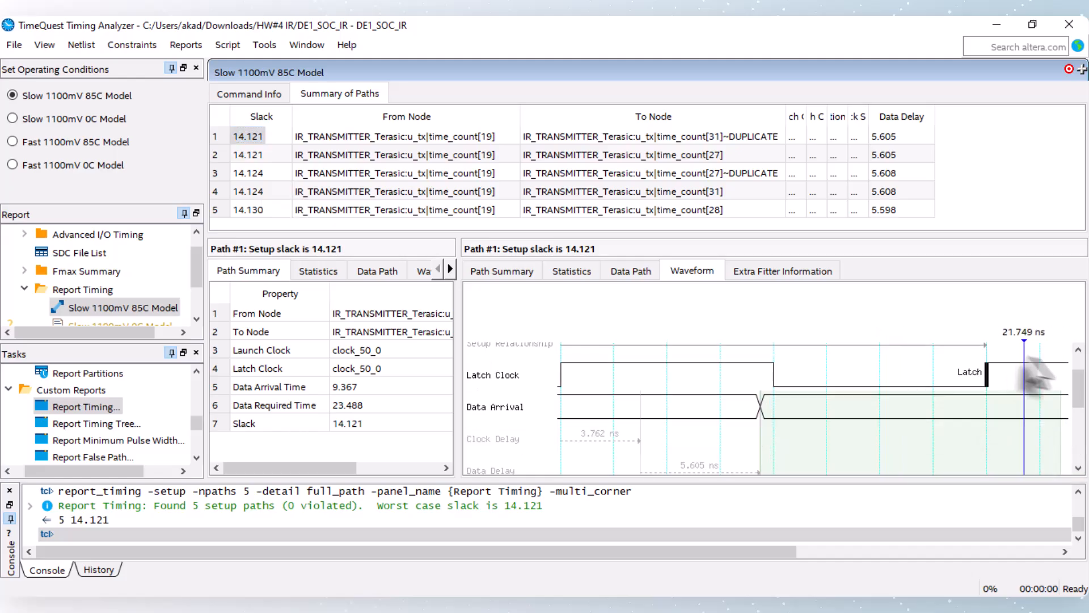
scroll(1078, 404, down, 1)
scroll(1078, 408, down, 1)
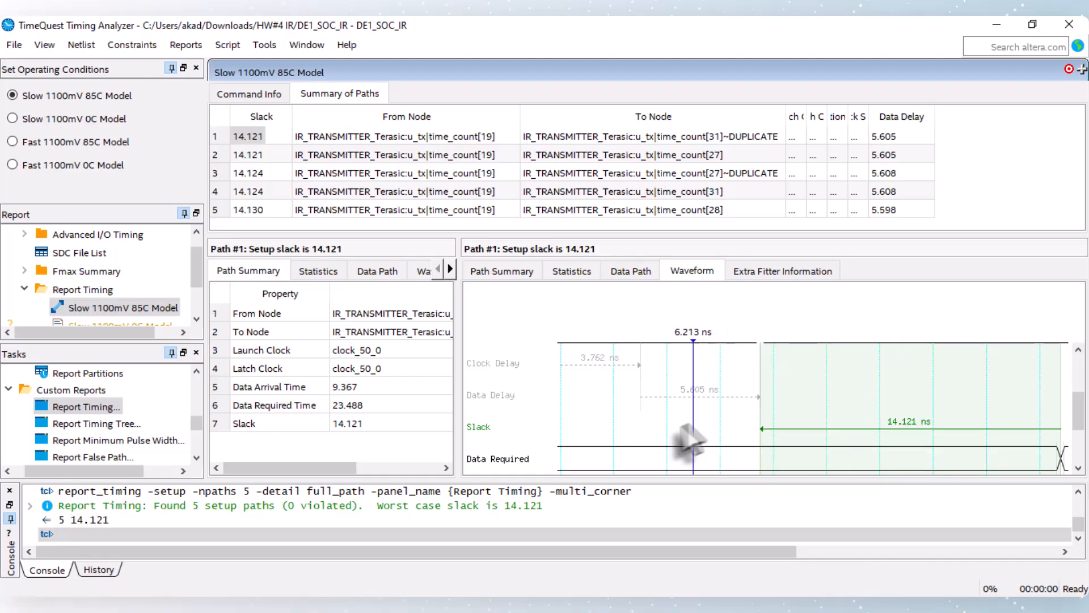
scroll(683, 432, up, 1)
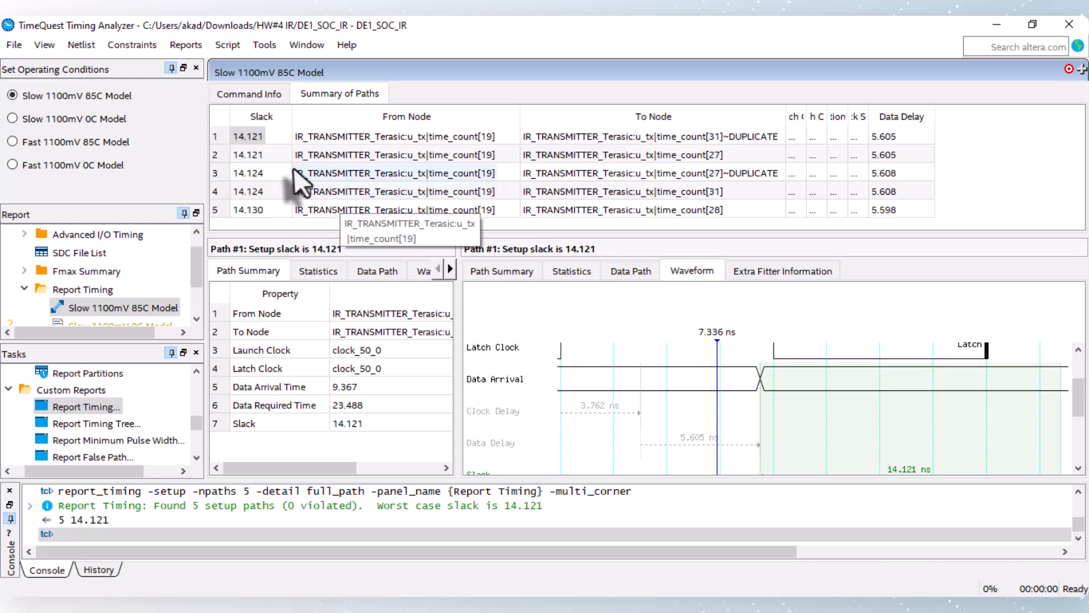
Locate the first path of the setup timing summary in Chip Planner
click(250, 138)
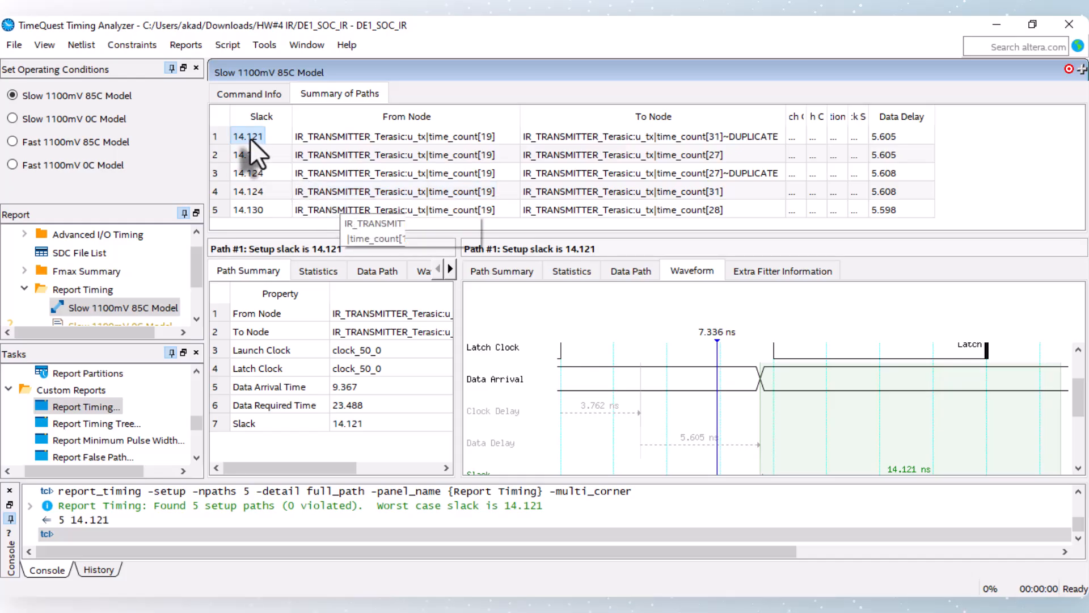
right_click(250, 138)
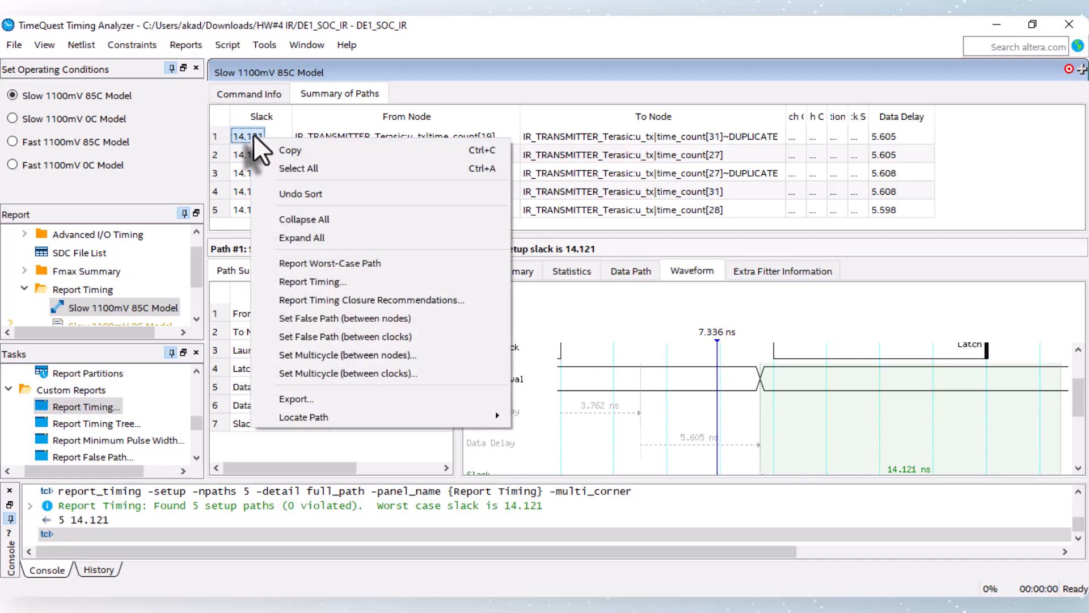
mouse_move(345, 421)
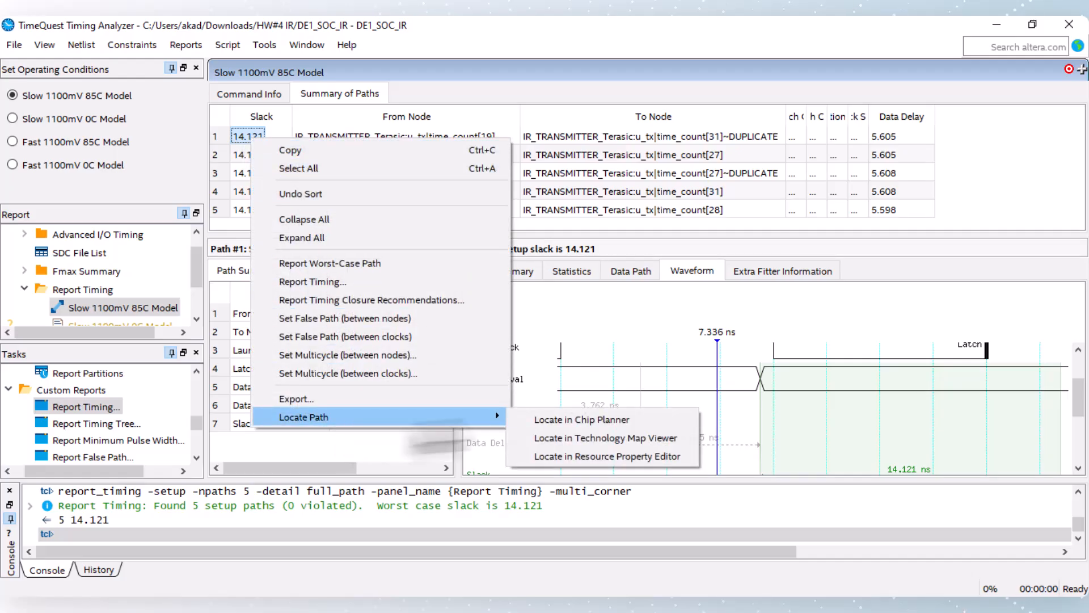
click(563, 420)
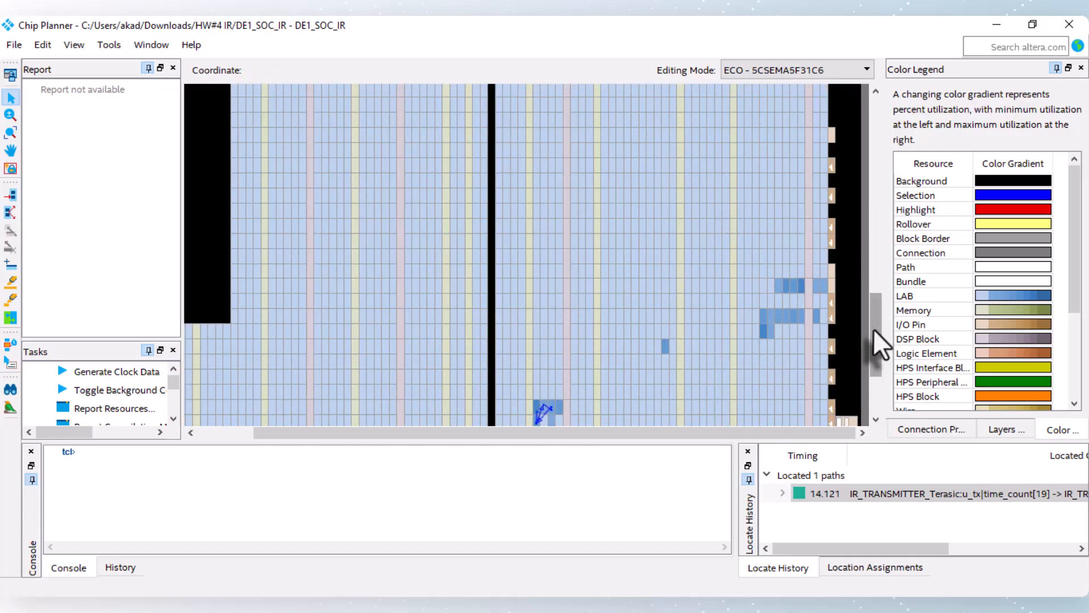
Examine the located critical path's arrows between the used LABs on the chip floorplan up close
drag(875, 312, 875, 349)
ctrl+scroll(591, 287, down, 1)
ctrl+scroll(591, 286, up, 7)
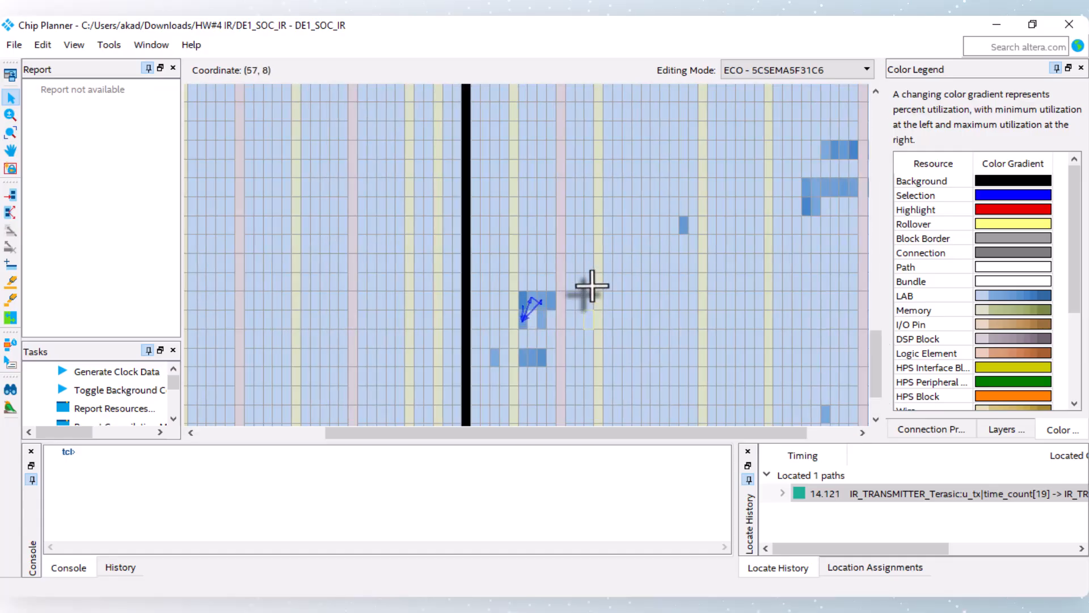
ctrl+scroll(591, 285, up, 1)
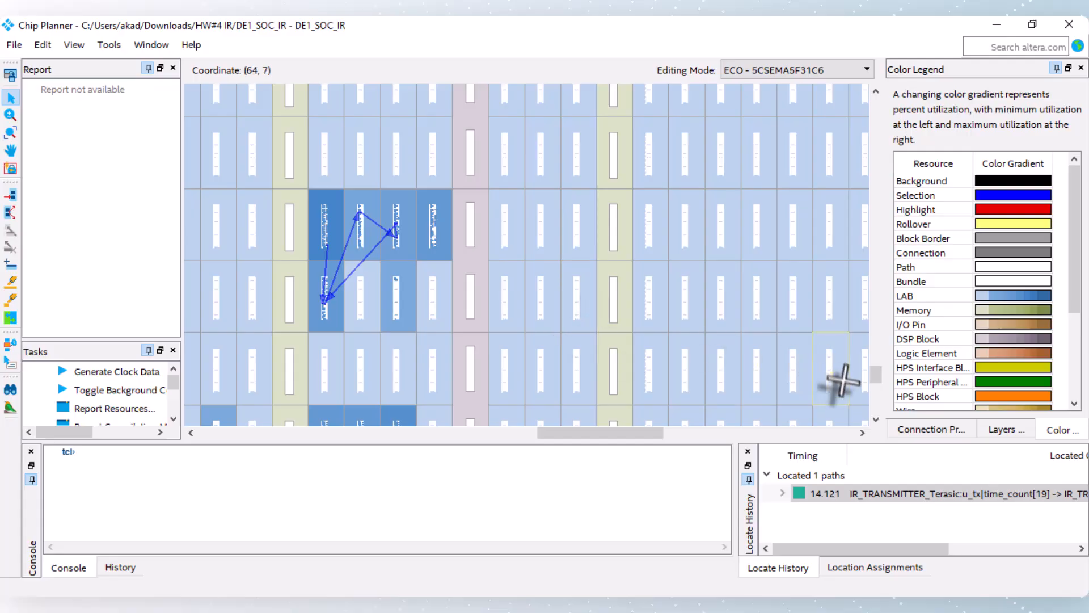
mouse_move(876, 377)
mouse_down()
mouse_move(874, 389)
mouse_move(872, 374)
mouse_up()
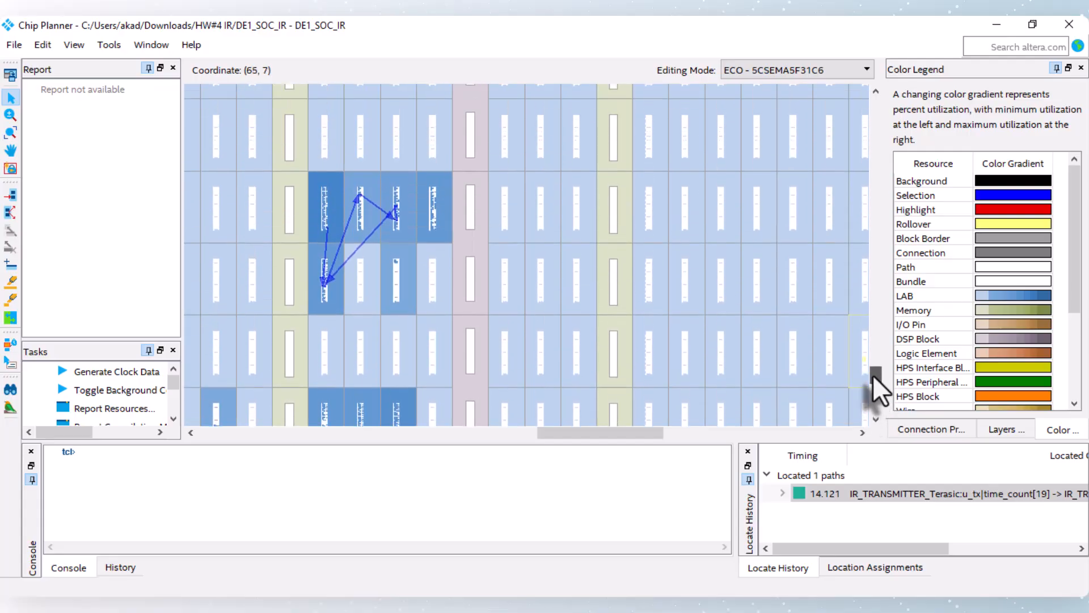
drag(648, 433, 619, 432)
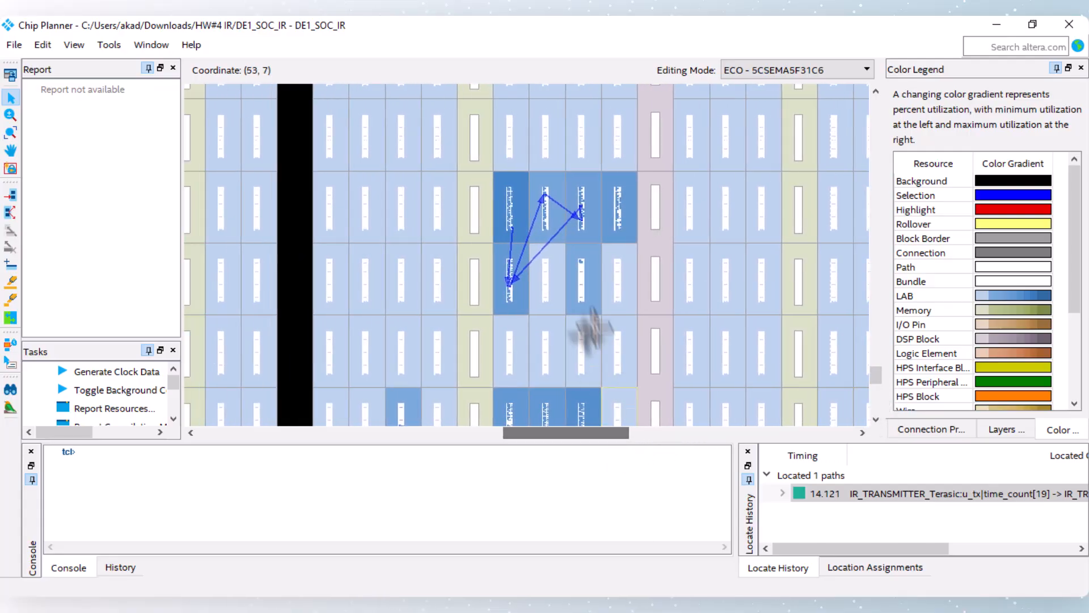
ctrl+scroll(584, 316, up, 3)
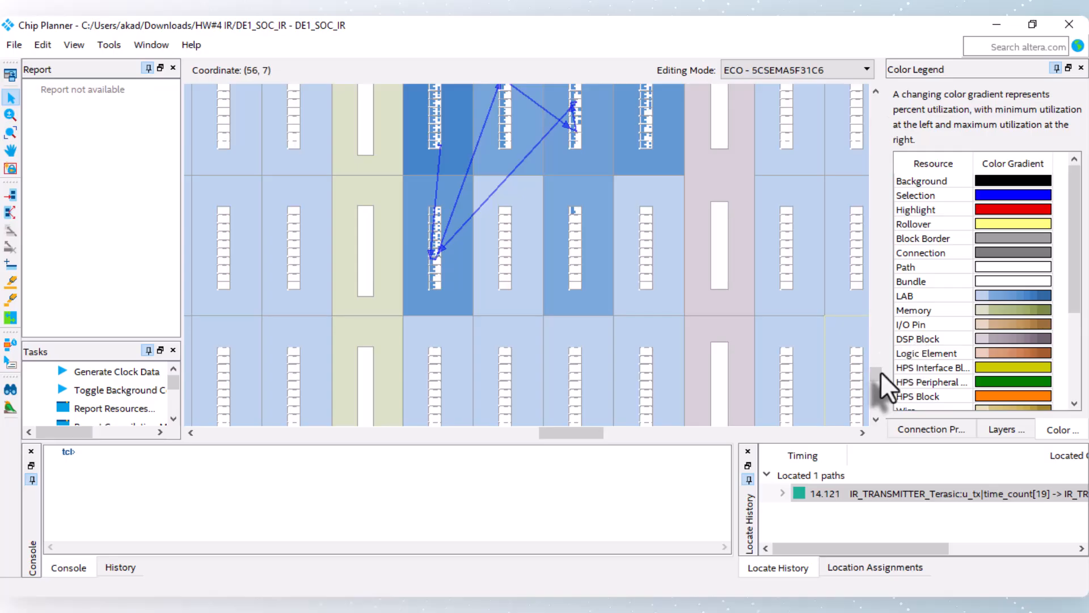
drag(877, 374, 876, 371)
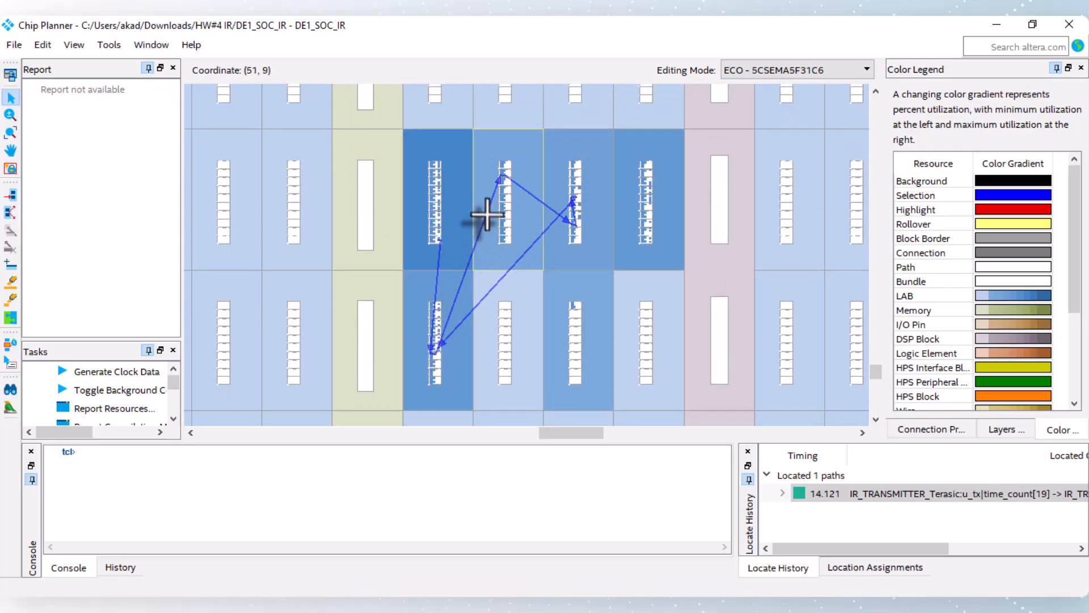
Select individual LABs along the located path and trace the connections running between them
click(510, 188)
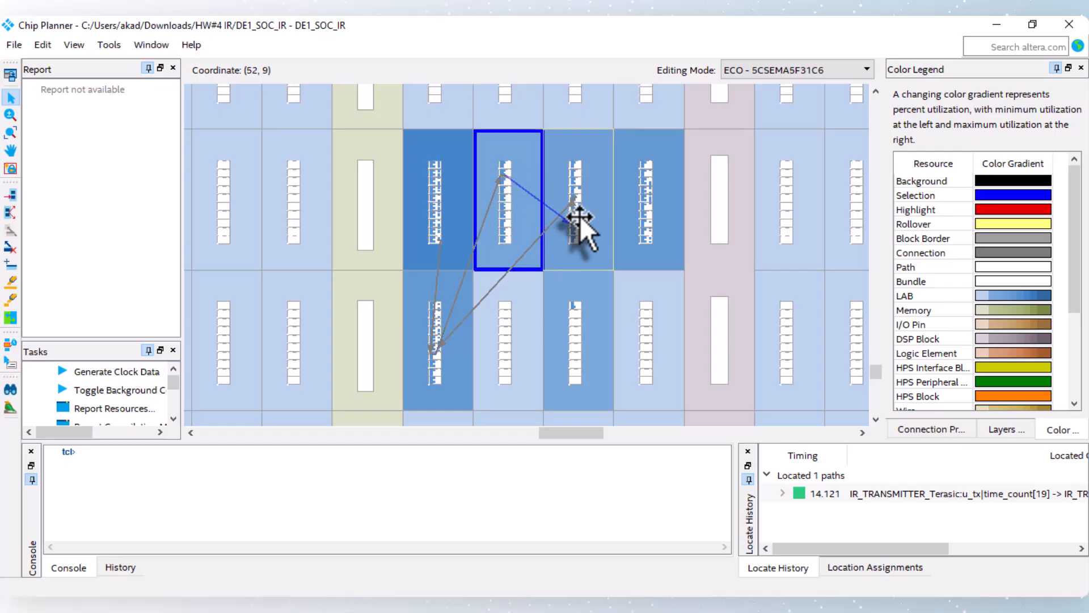
ctrl+scroll(579, 216, up, 3)
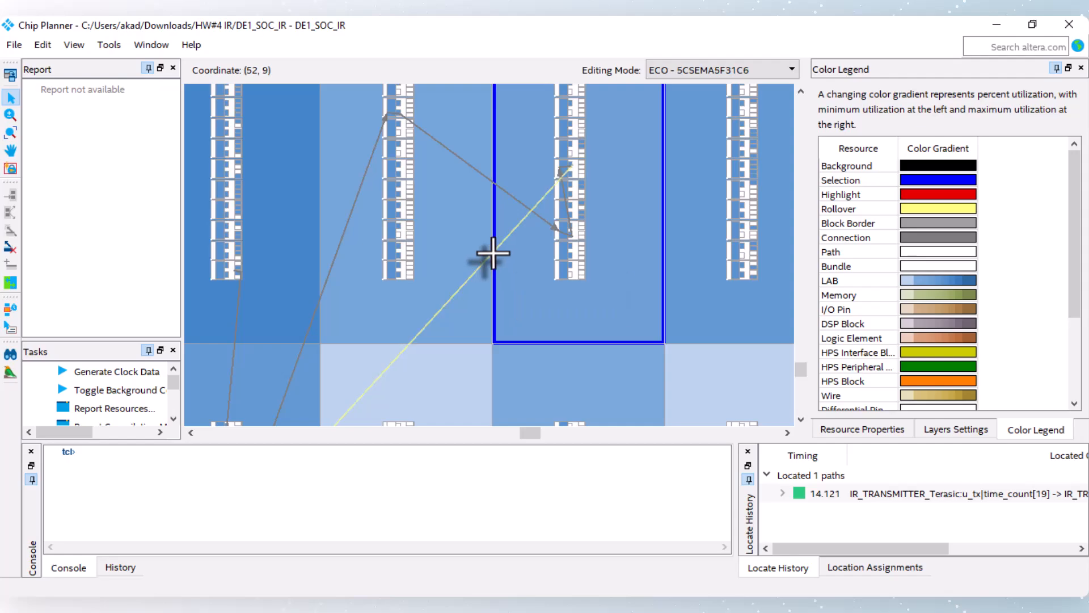
click(454, 291)
scroll(461, 288, down, 3)
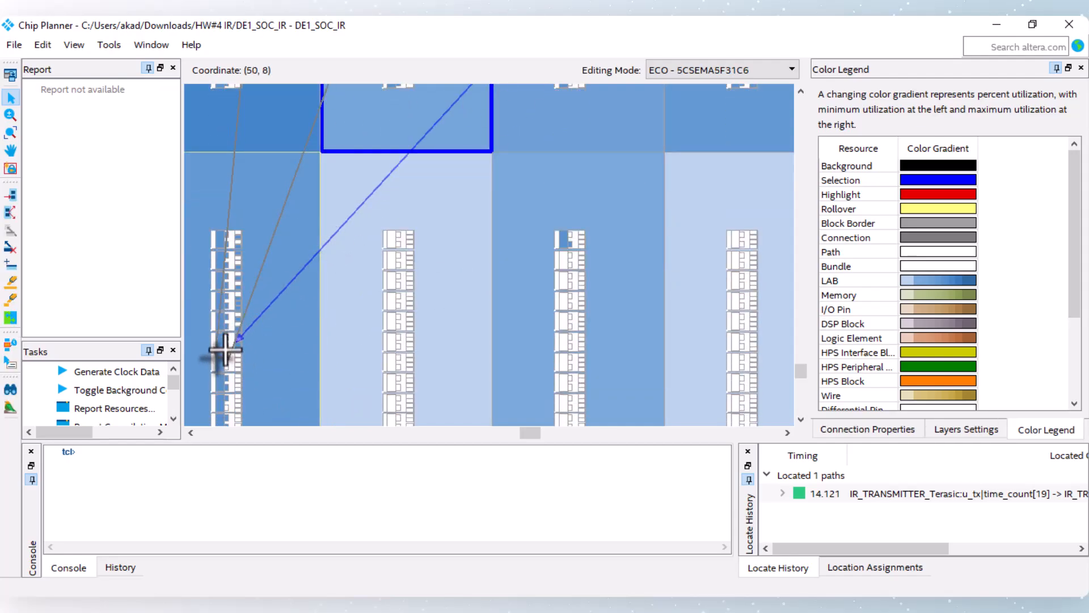
ctrl+scroll(225, 350, down, 3)
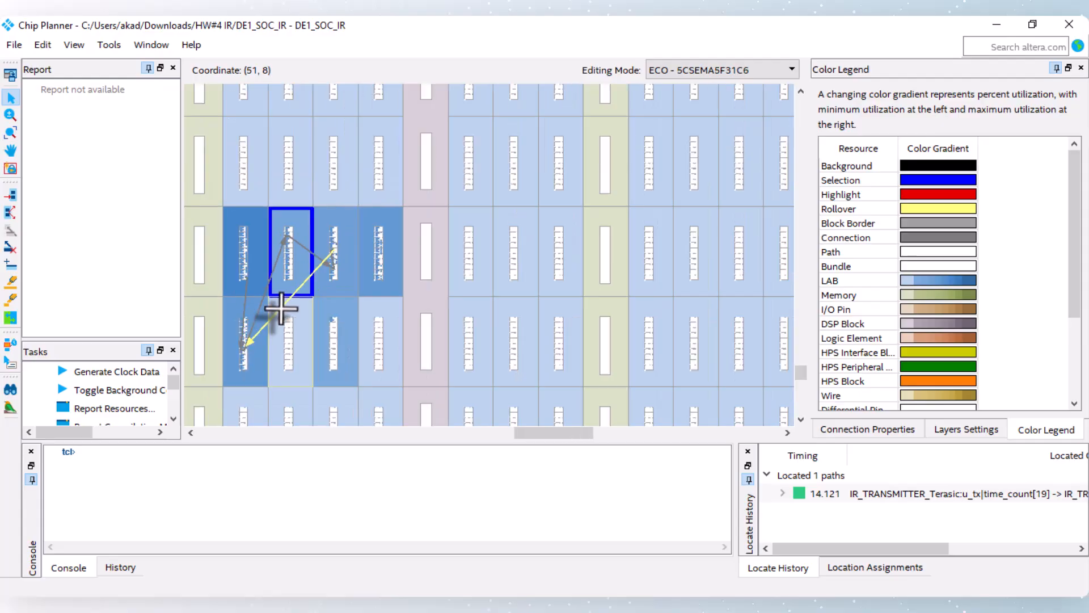
Switch the chip floorplan's editing mode to Assignment - 5CSEMA5F31C6
ctrl+scroll(281, 308, down, 2)
ctrl+scroll(282, 304, up, 1)
ctrl+scroll(279, 304, down, 1)
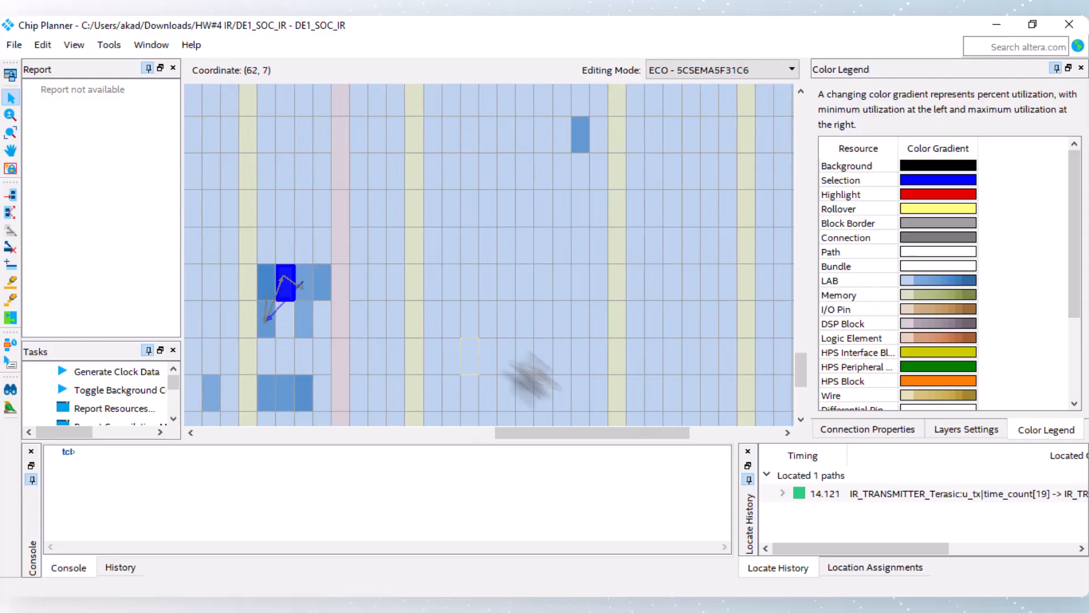
drag(555, 434, 492, 430)
ctrl+scroll(479, 294, down, 4)
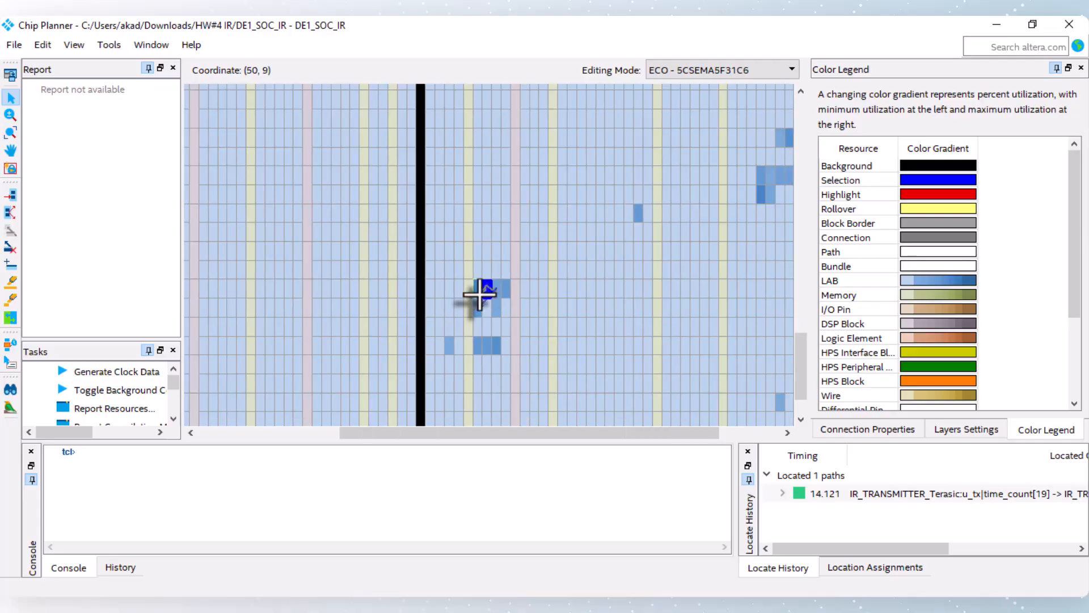
ctrl+scroll(529, 307, down, 1)
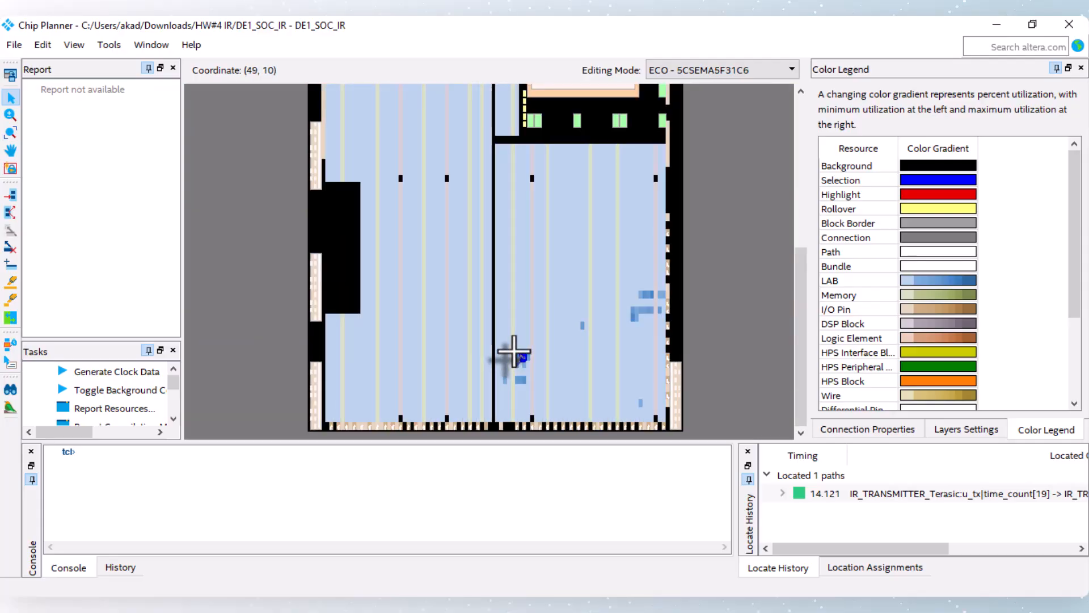
ctrl+scroll(514, 353, up, 2)
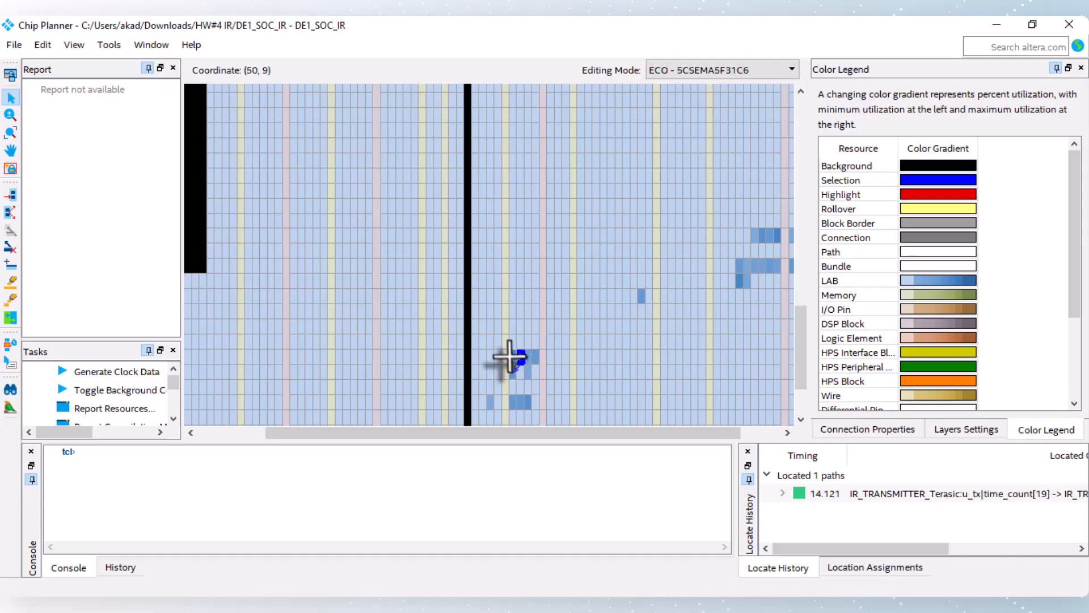
click(688, 70)
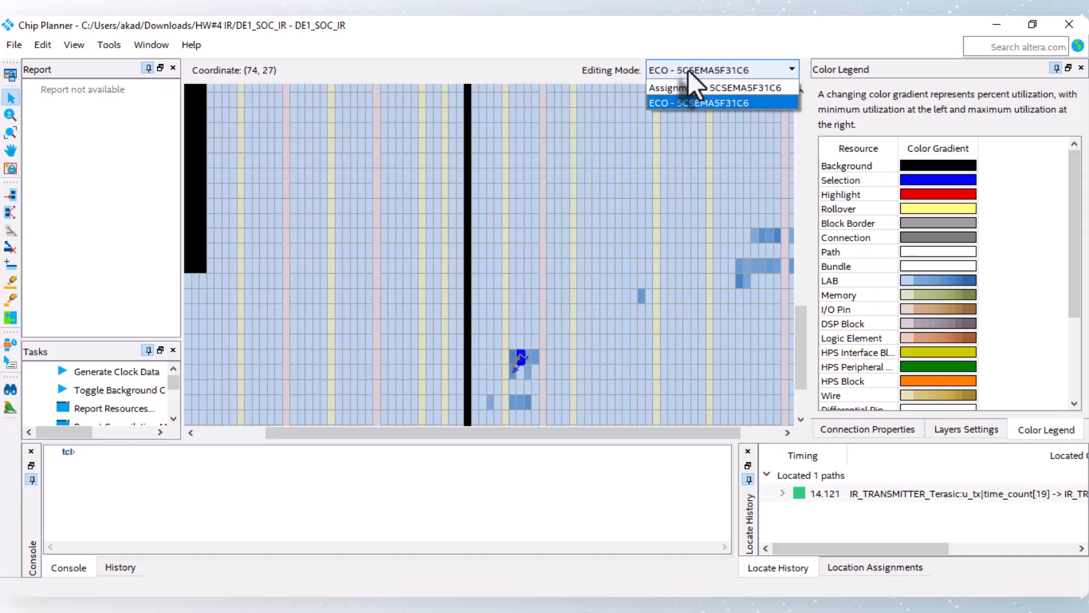
click(689, 86)
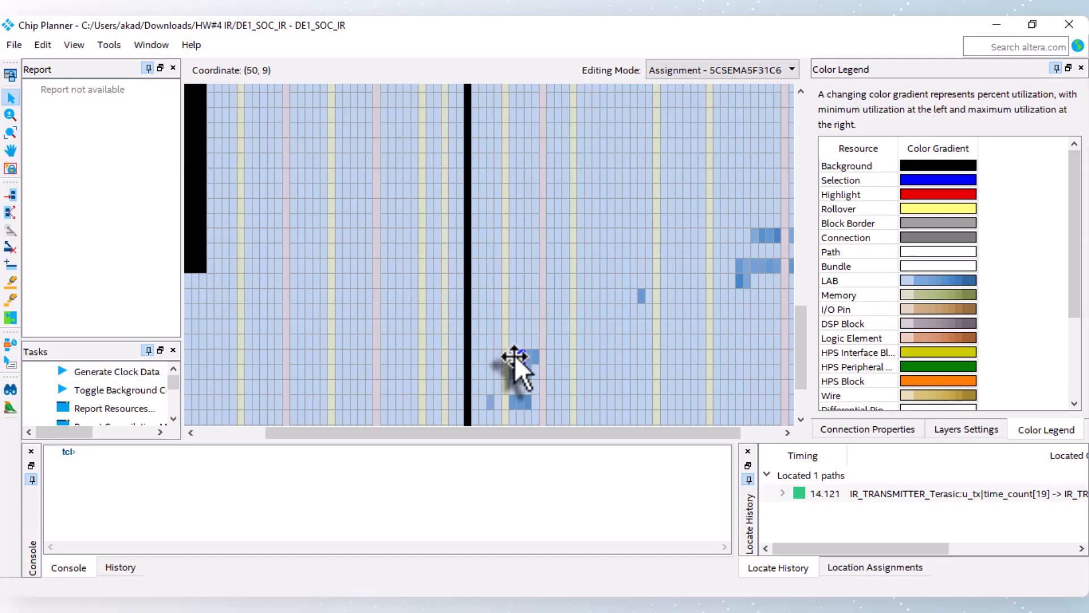
Move the path registers time_count[11] to LAB_X1_Y80_N0 and time_count[31] to LAB_X1_Y1_N0, and close Chip Planner
drag(514, 356, 230, 127)
scroll(396, 292, down, 10)
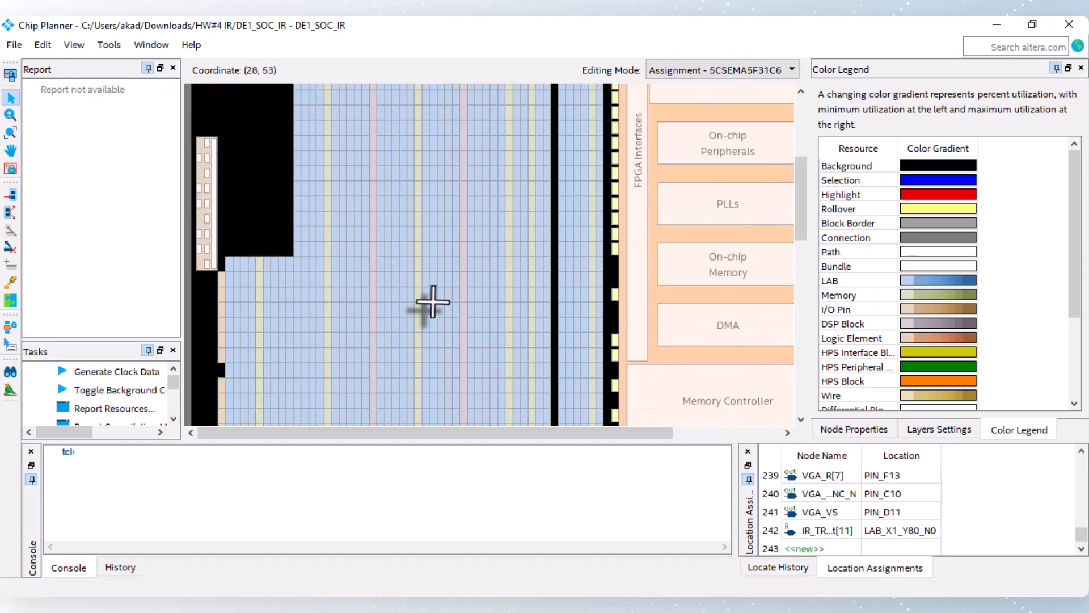
scroll(440, 299, down, 5)
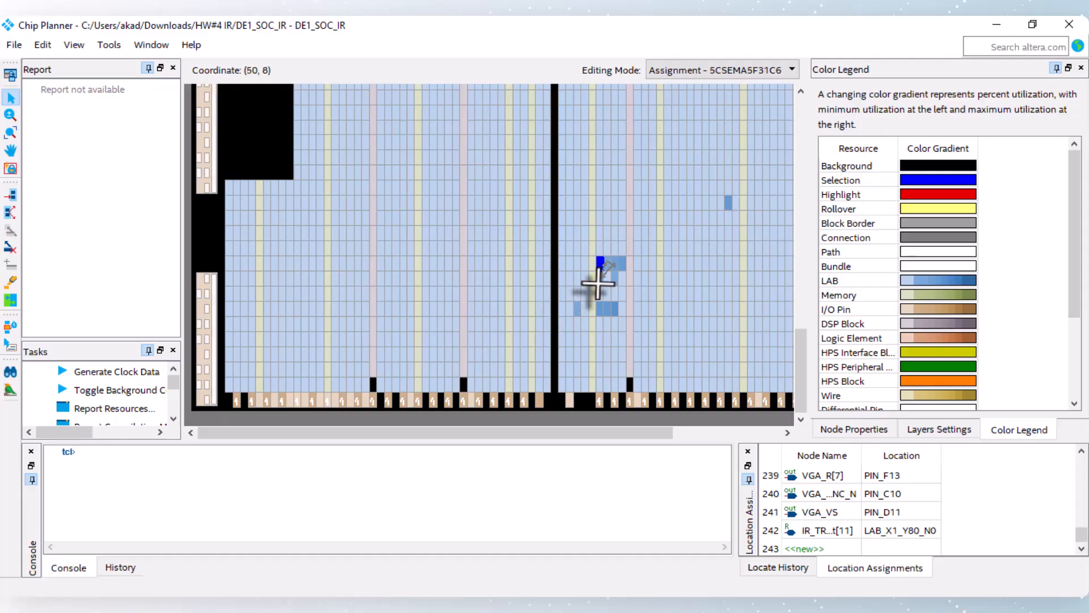
drag(594, 284, 229, 384)
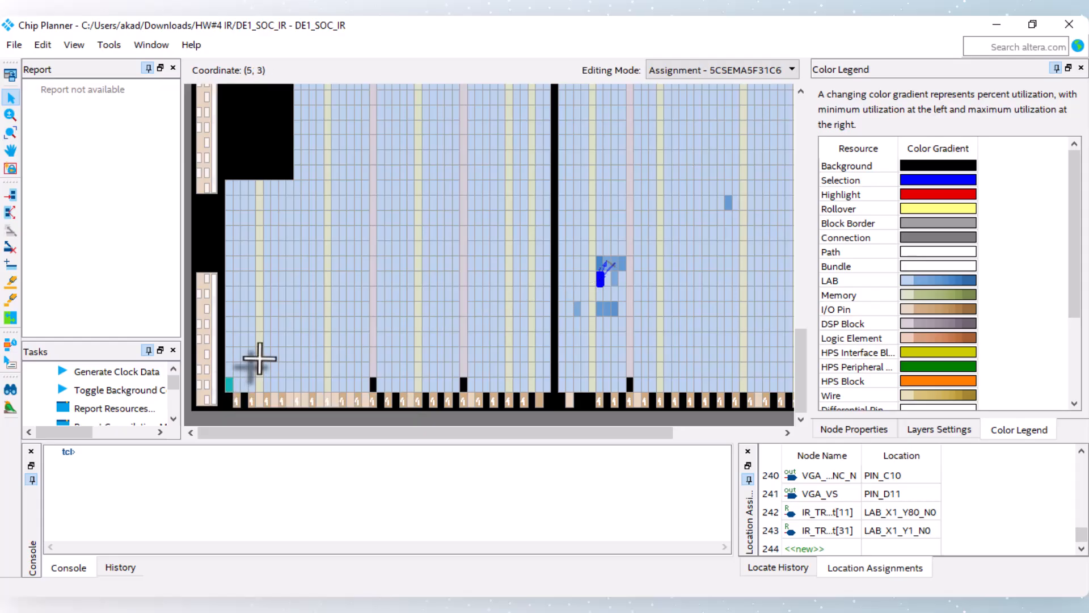
mouse_move(259, 359)
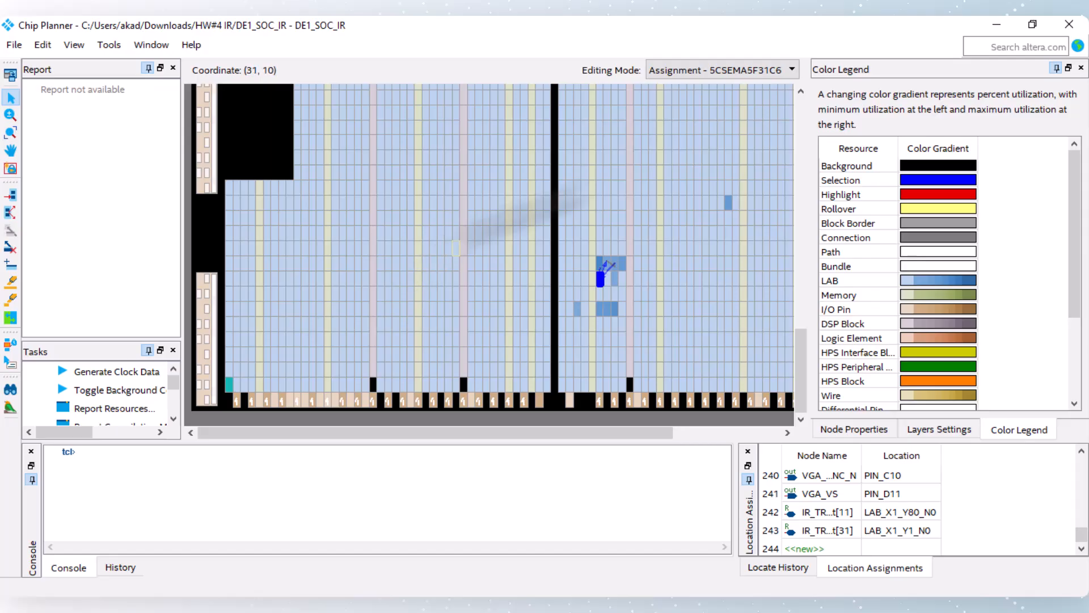
click(1069, 25)
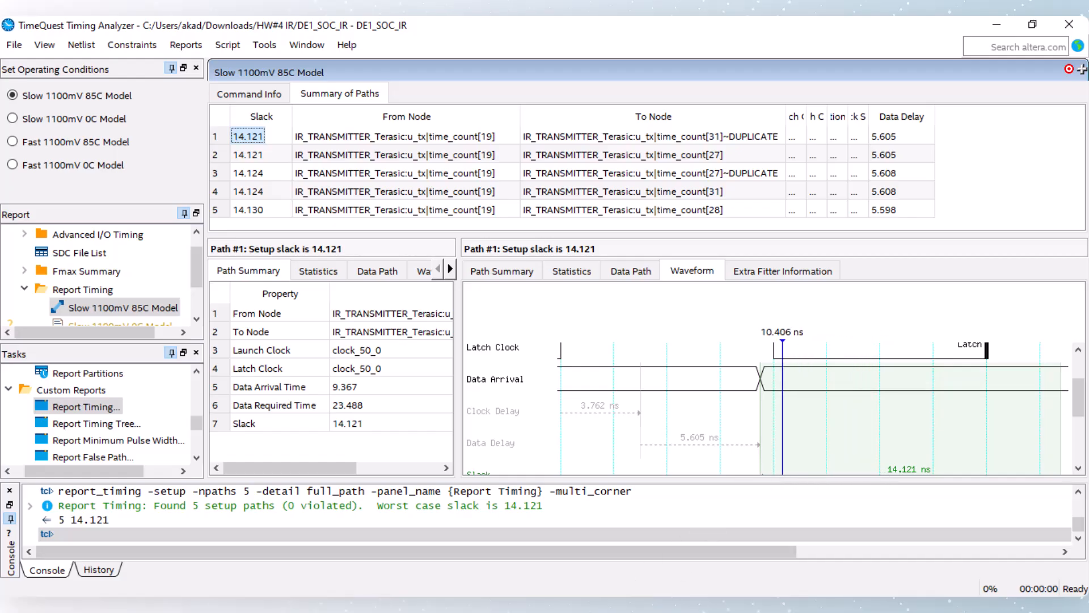
Switch to Quartus Prime, open DE1_SOC_IR.sdc and inspect the create_clock period constraints
mouse_move(601, 607)
click(513, 544)
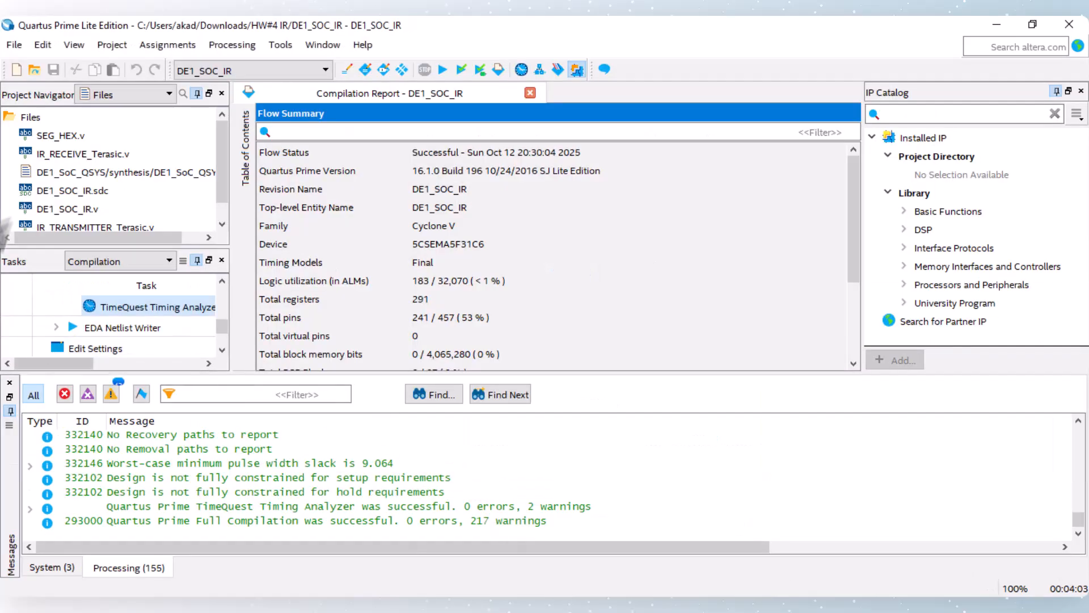
double_click(87, 175)
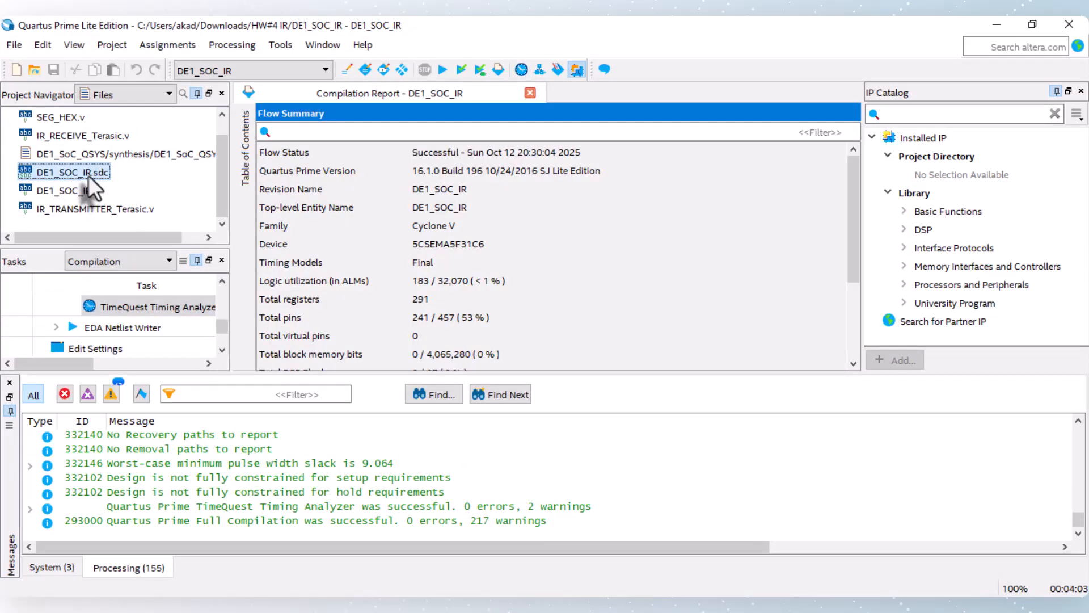
scroll(533, 188, down, 7)
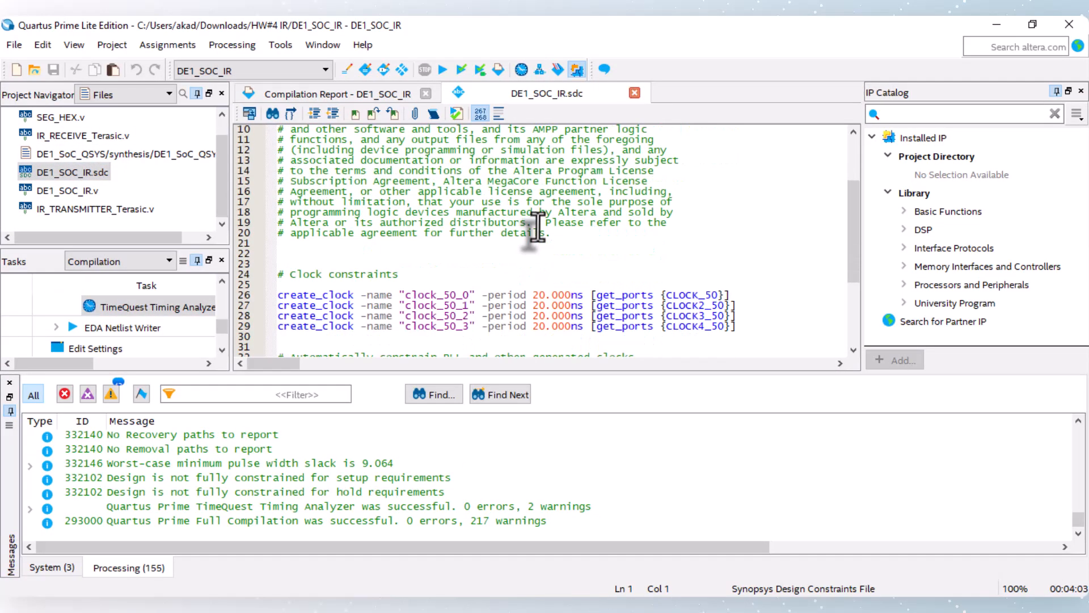
double_click(539, 170)
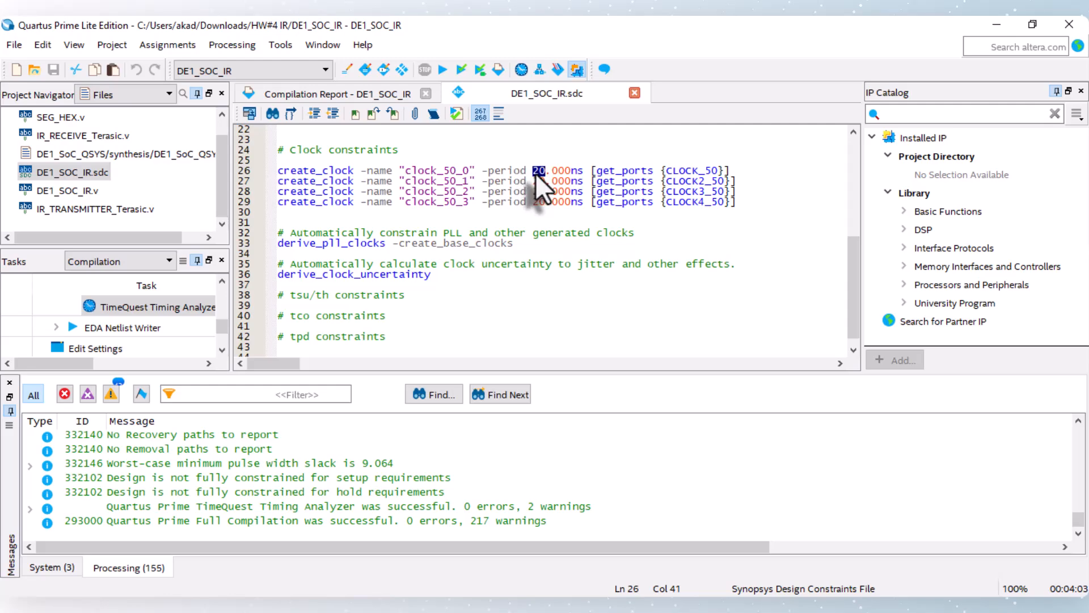
double_click(539, 171)
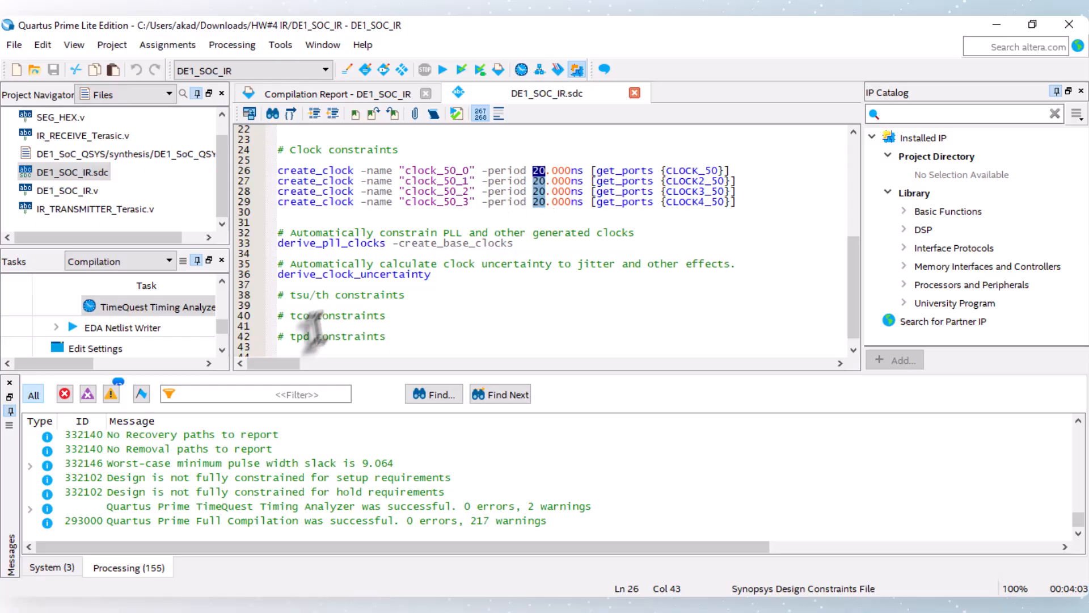
Run a full compilation of the project with the new register locations and return to its flow summary
drag(225, 330, 216, 287)
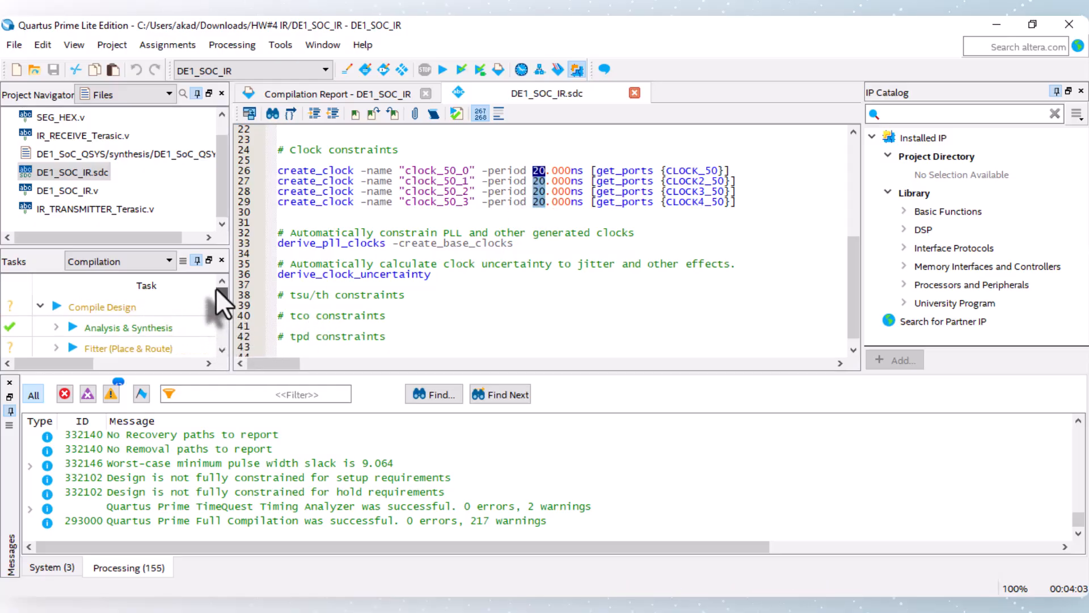
click(441, 70)
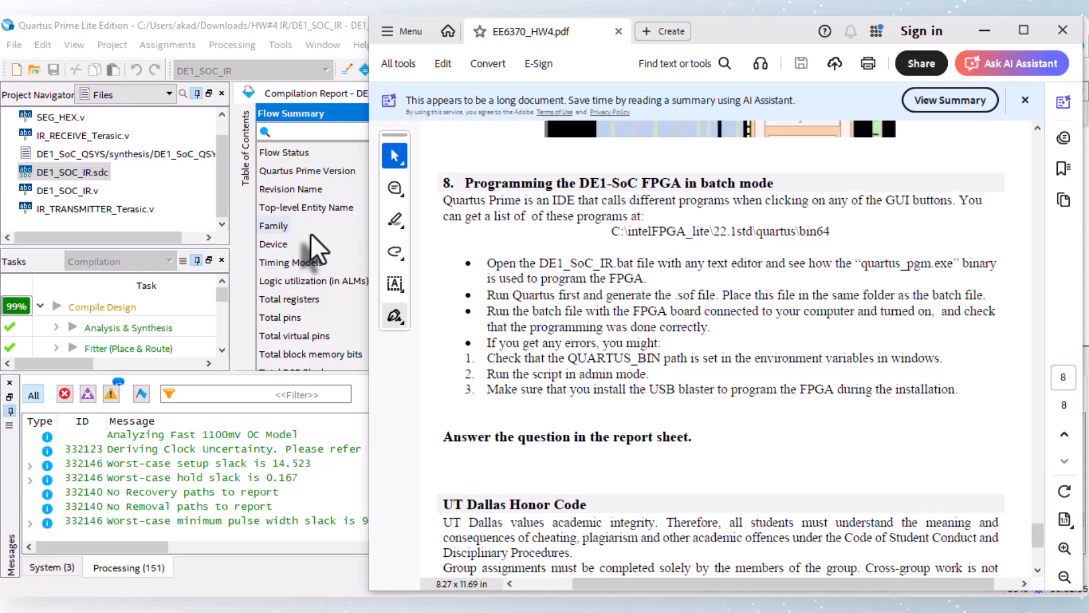
click(296, 227)
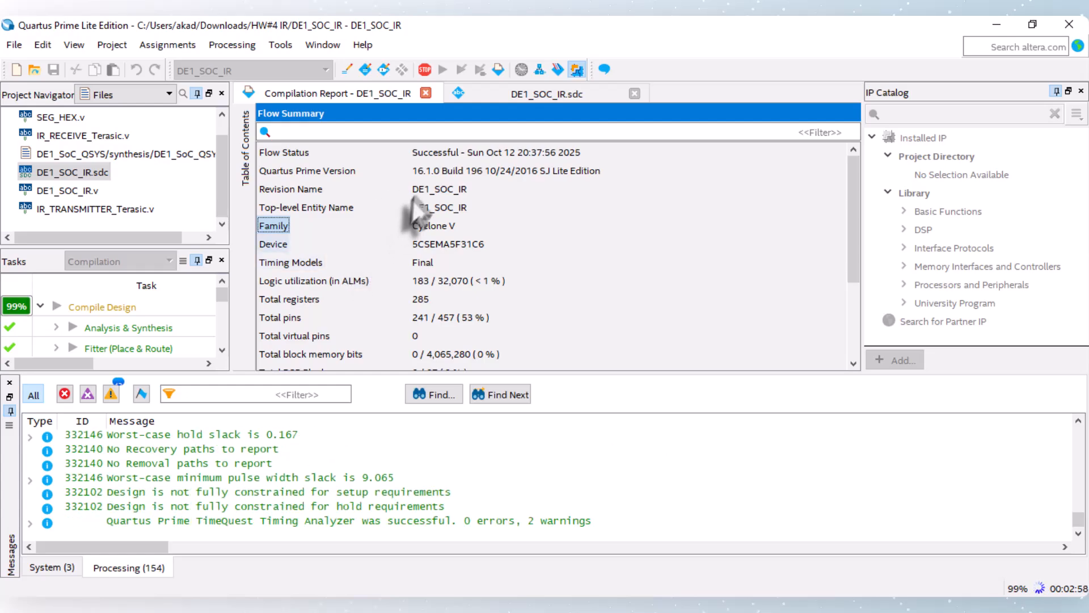
Set the period of all four create_clock constraints in DE1_SOC_IR.sdc to 2.000 ns and save the file
click(497, 92)
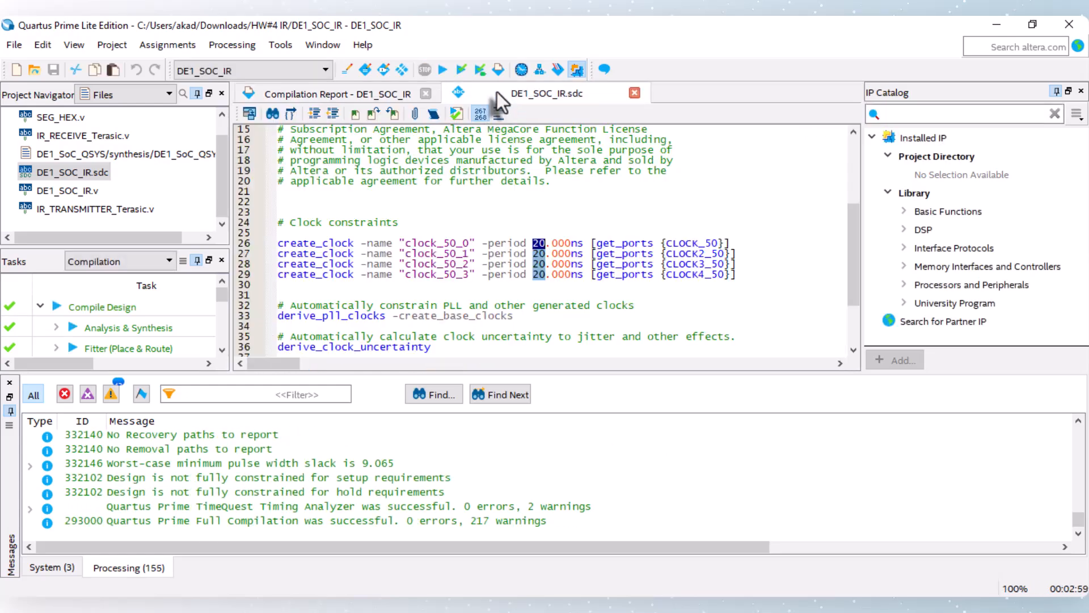
double_click(538, 243)
click(538, 245)
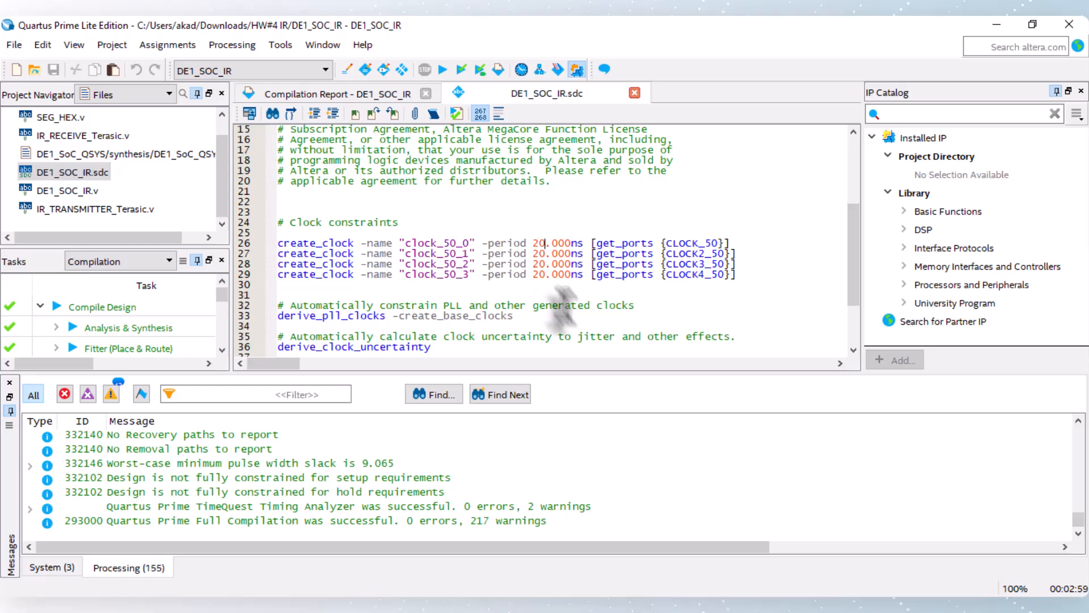
key(BackSpace)
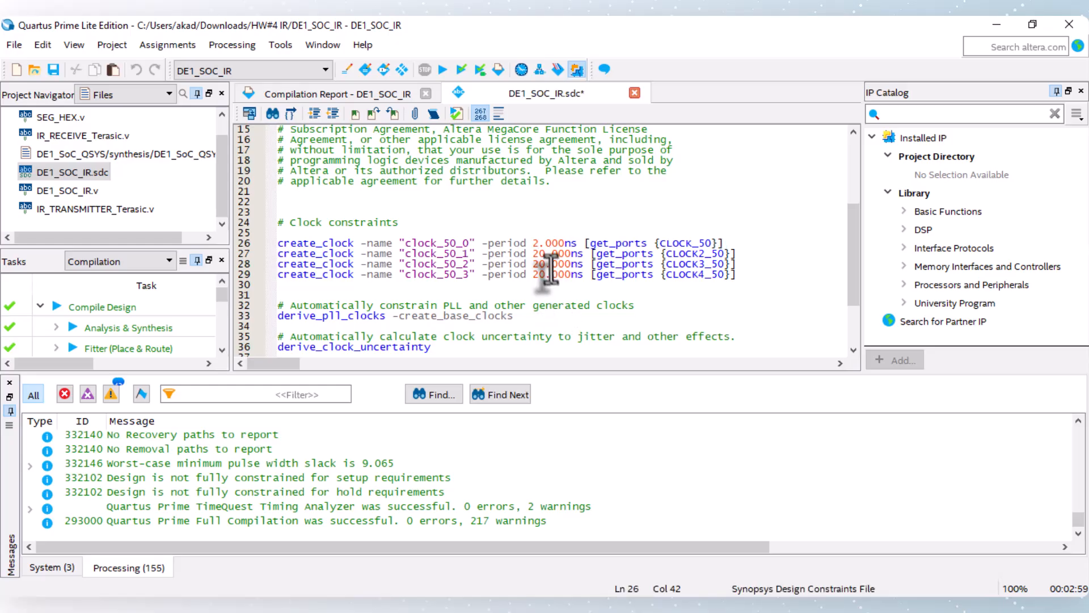
key(BackSpace)
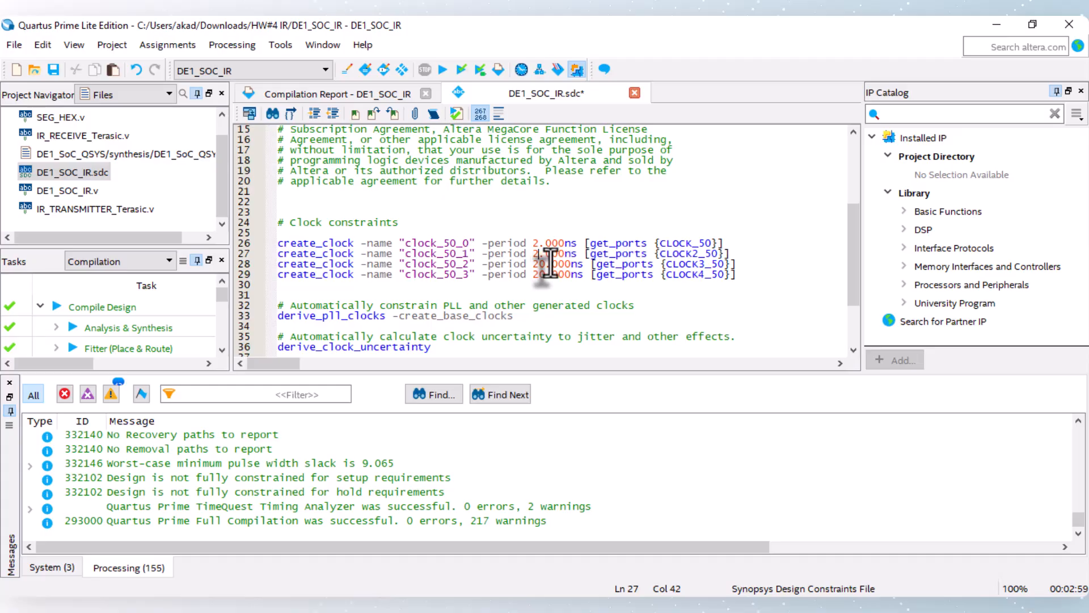
key(Down)
key(BackSpace)
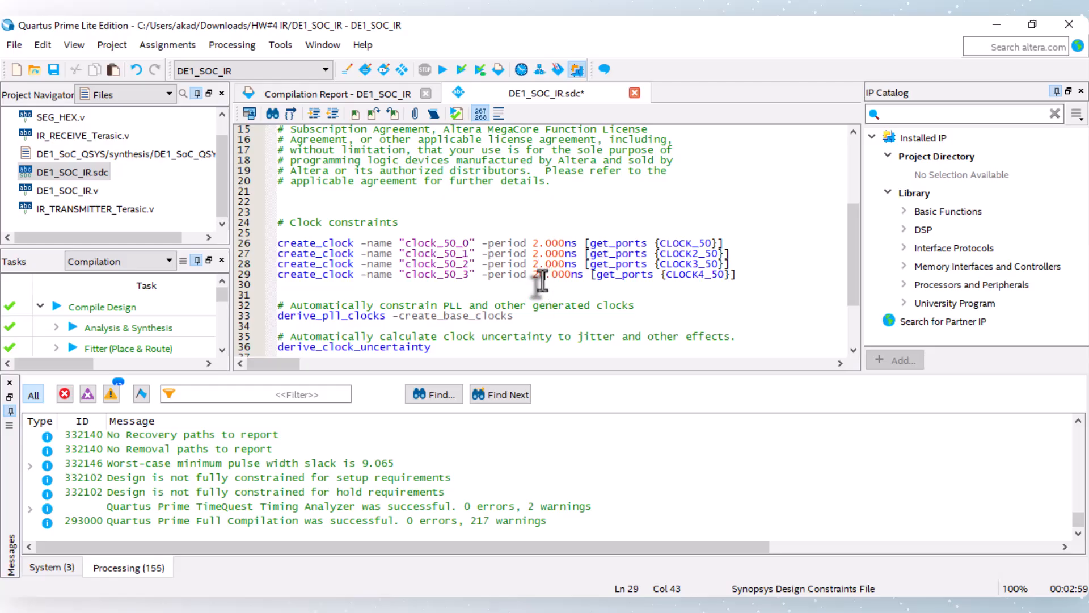
key(BackSpace)
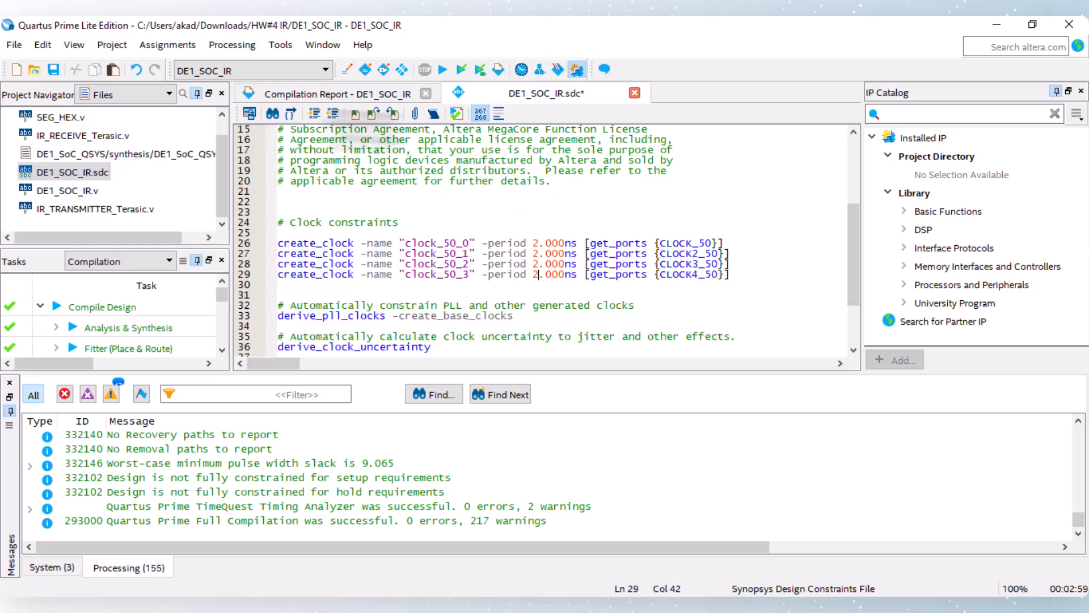
click(53, 69)
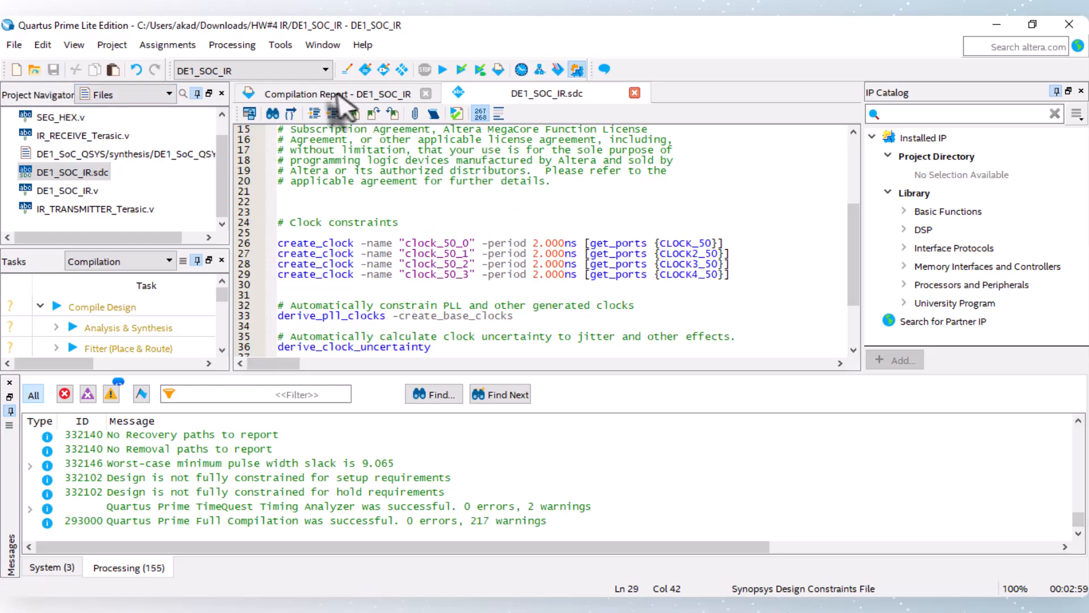
Open TimeQuest Timing Analyzer and report timing for 5 setup paths with full path detail and multi corner reports
scroll(166, 311, down, 3)
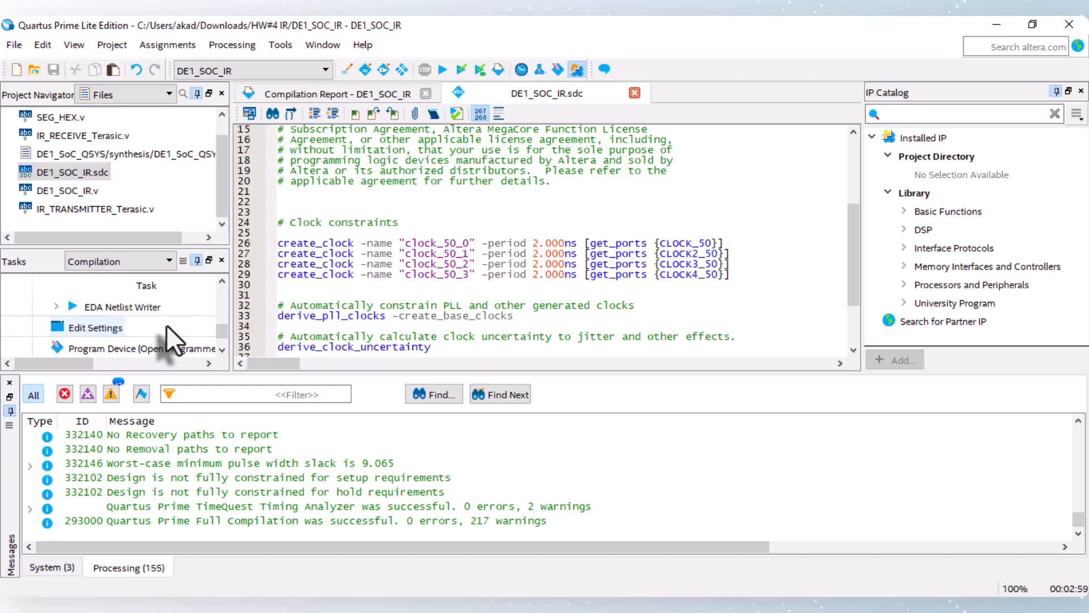
scroll(166, 315, up, 1)
double_click(165, 322)
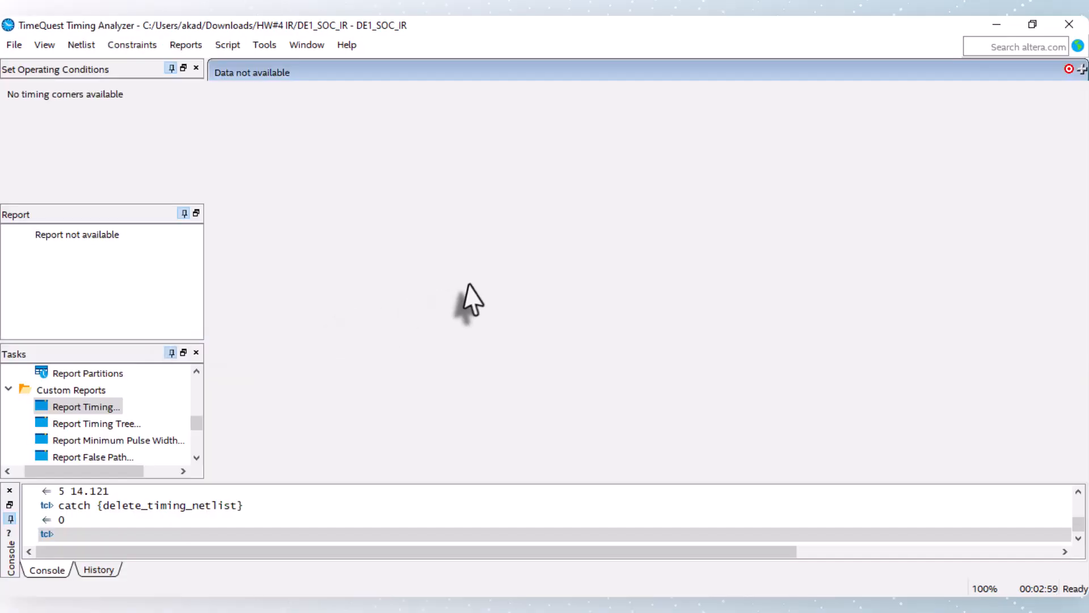
double_click(106, 407)
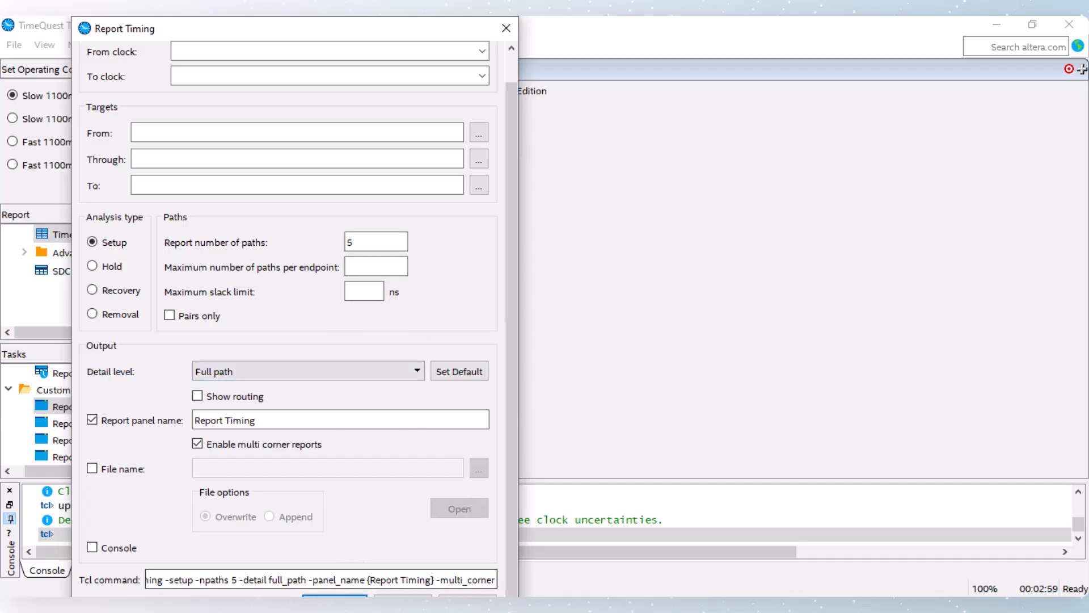
click(350, 596)
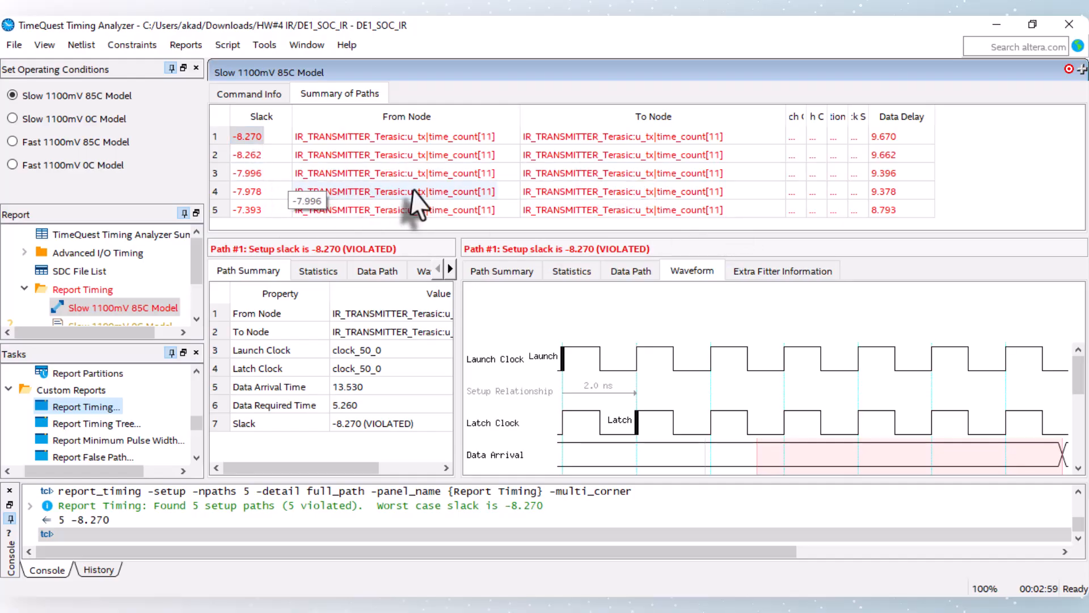
Examine the first setup path's delays and slack in the waveform and compare them with the clock periods in DE1_SOC_IR.sdc
scroll(858, 404, down, 3)
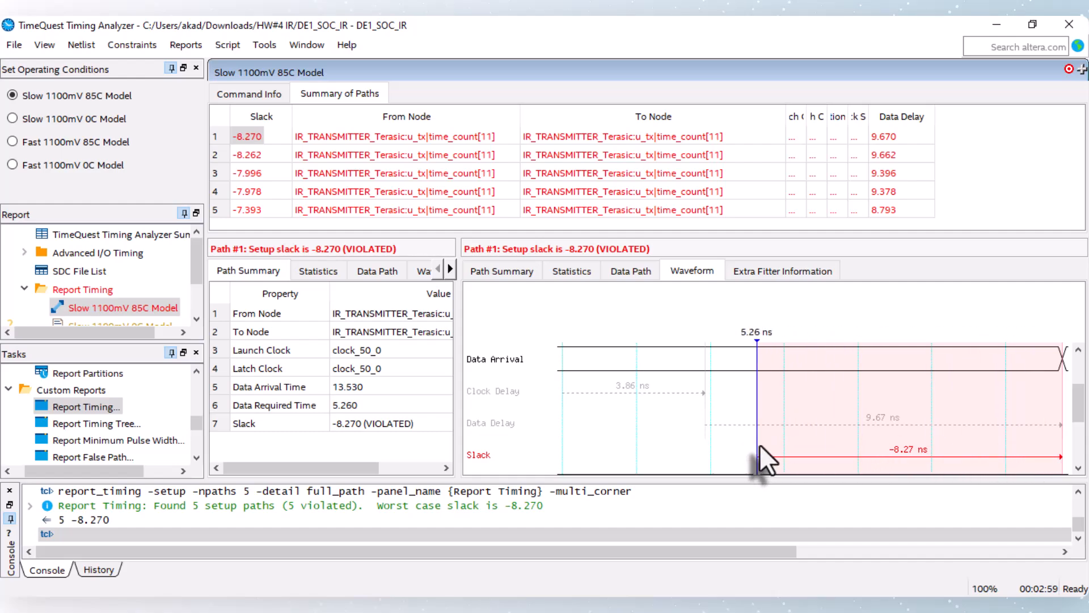
click(994, 23)
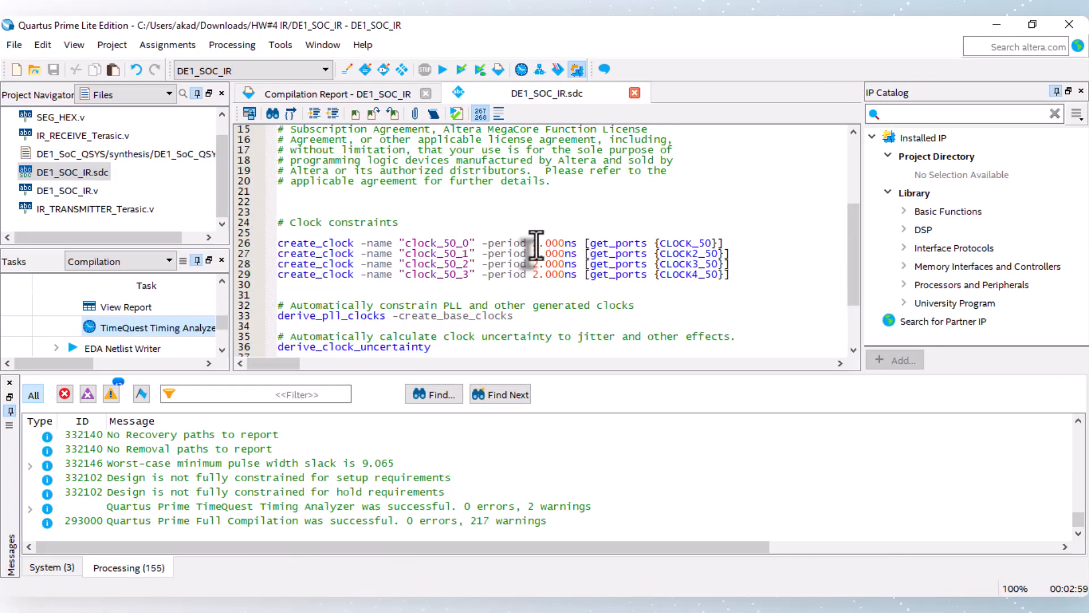
click(676, 503)
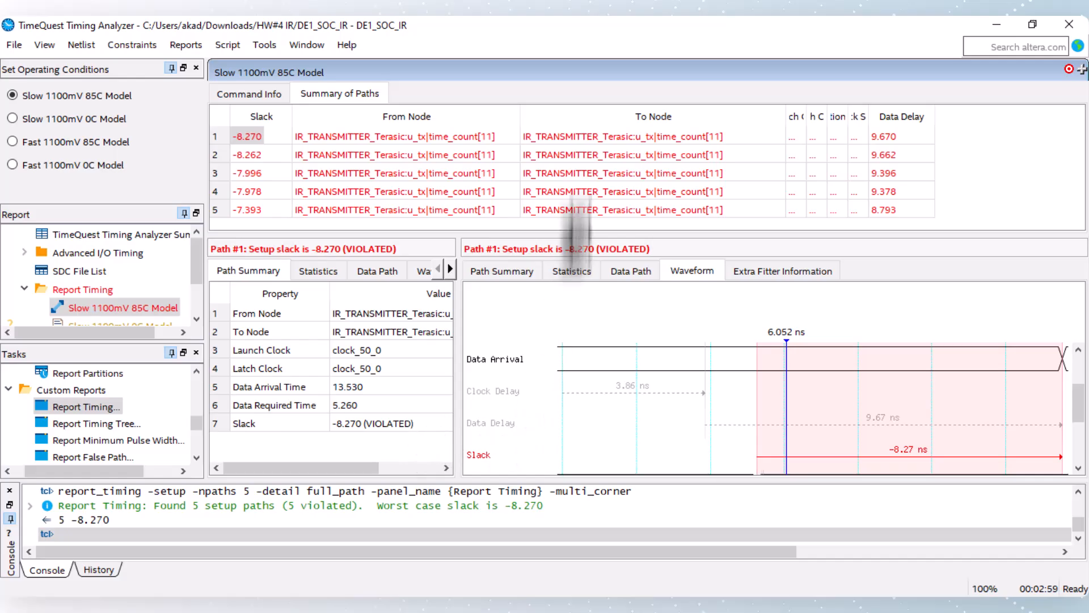
key(alt+Tab)
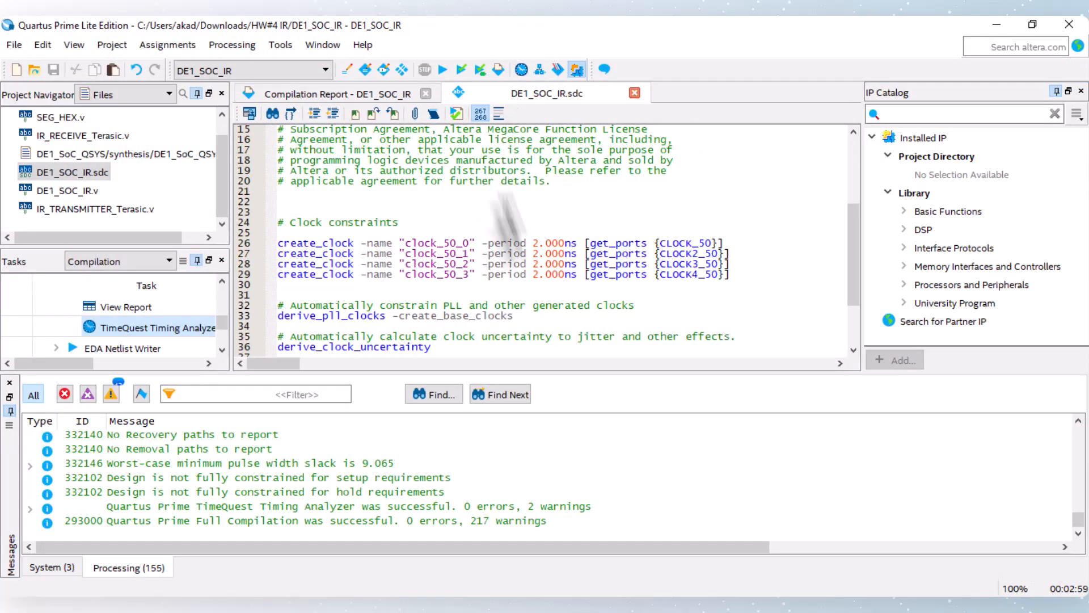
click(535, 243)
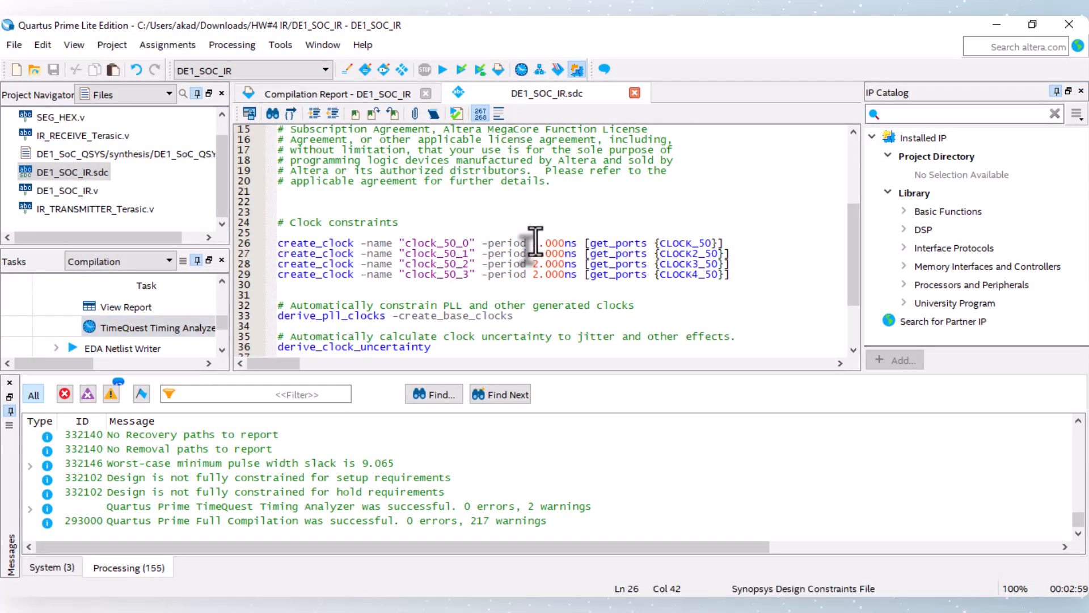
Set the period of all four create_clock constraints in DE1_SOC_IR.sdc to 20.000 ns and save the file
text(00)
click(535, 264)
text(0)
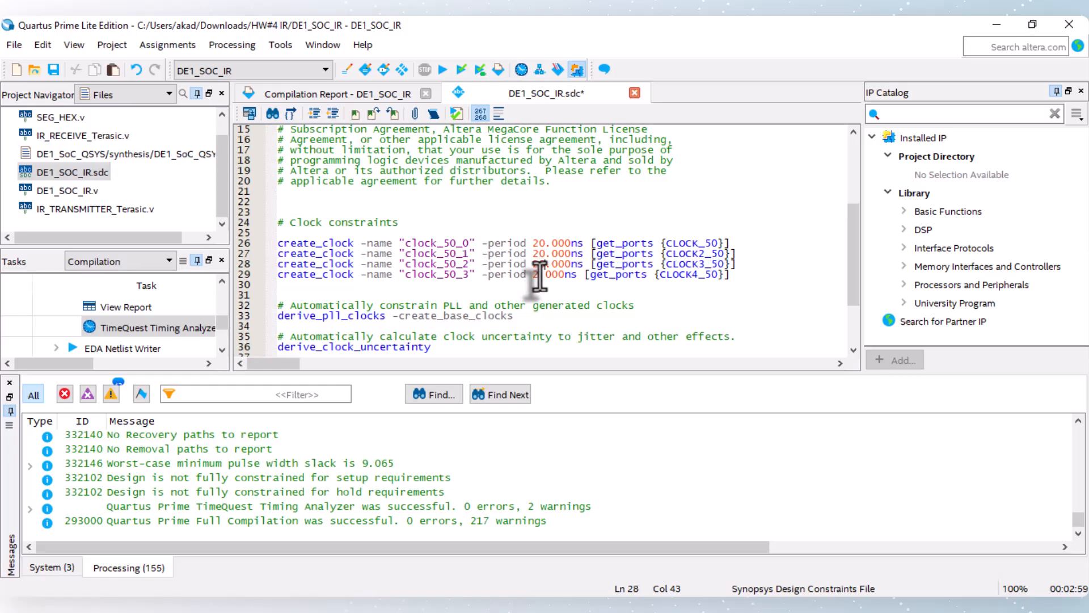
text(0)
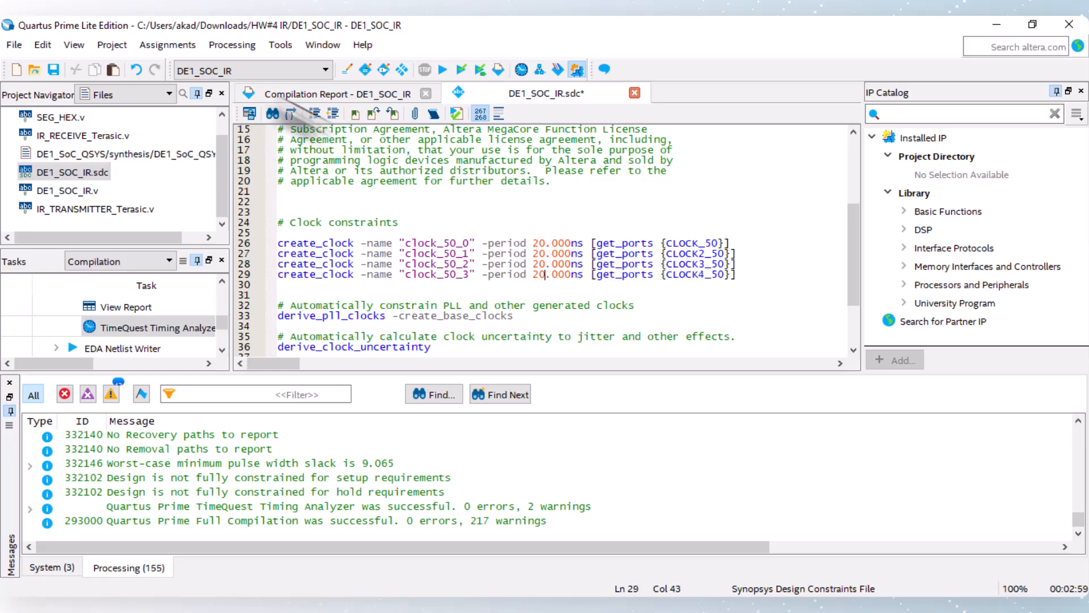
click(52, 68)
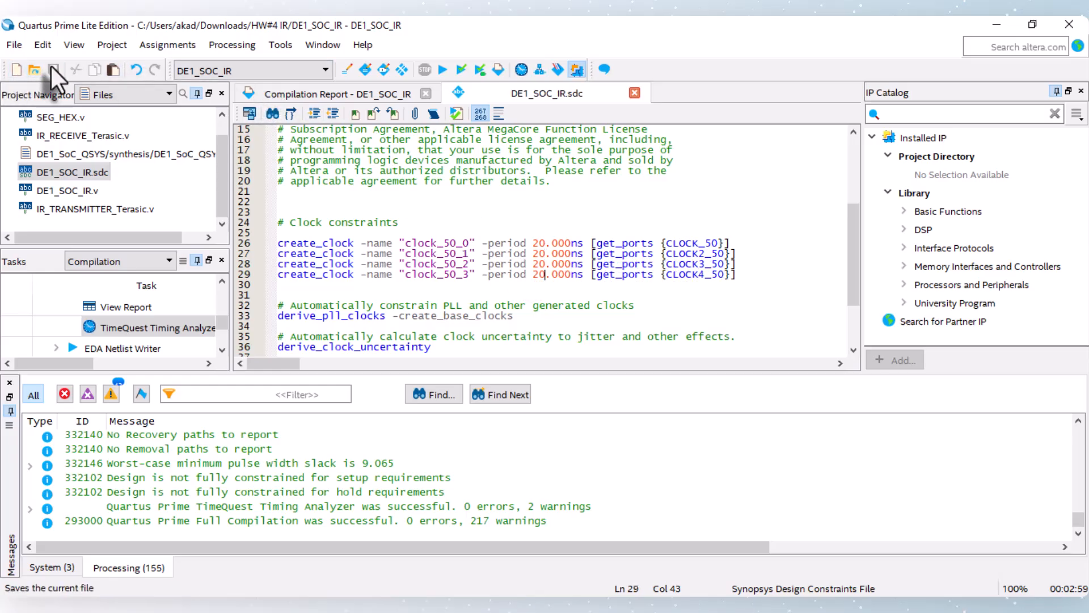
Reopen TimeQuest Timing Analyzer and generate a timing report for 5 setup paths with full path detail and multi corner reports
double_click(155, 328)
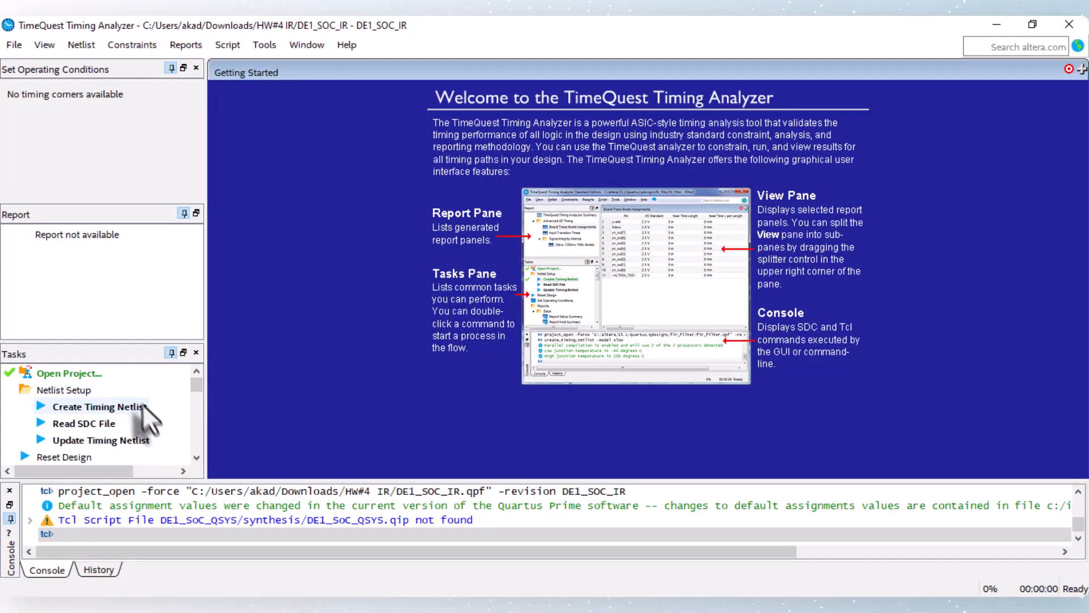
scroll(142, 423, down, 3)
scroll(127, 421, up, 1)
scroll(124, 424, down, 2)
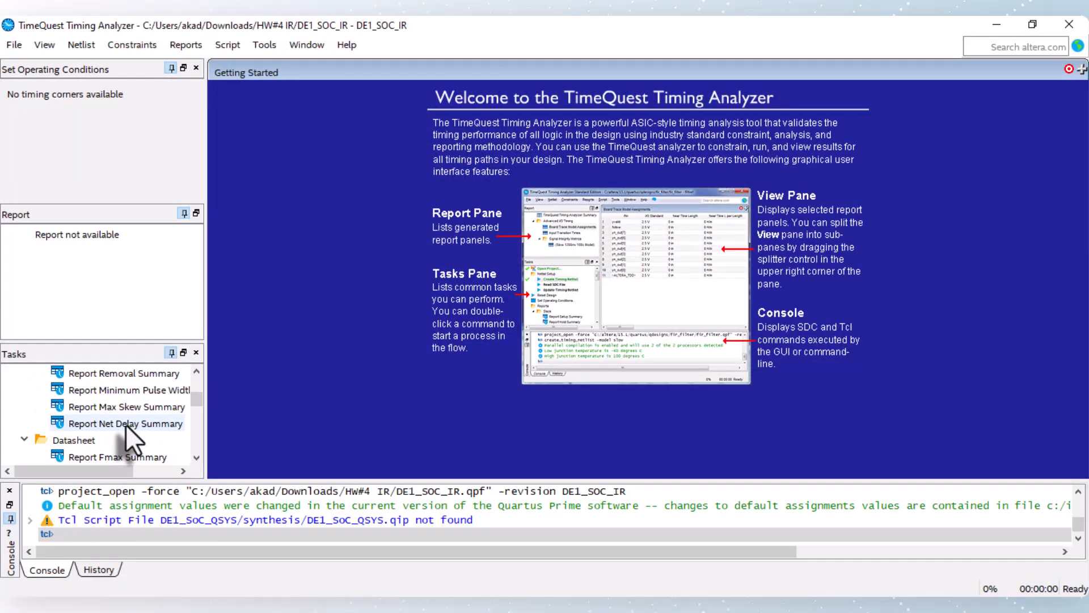
scroll(125, 425, down, 2)
scroll(126, 427, up, 1)
scroll(126, 426, down, 3)
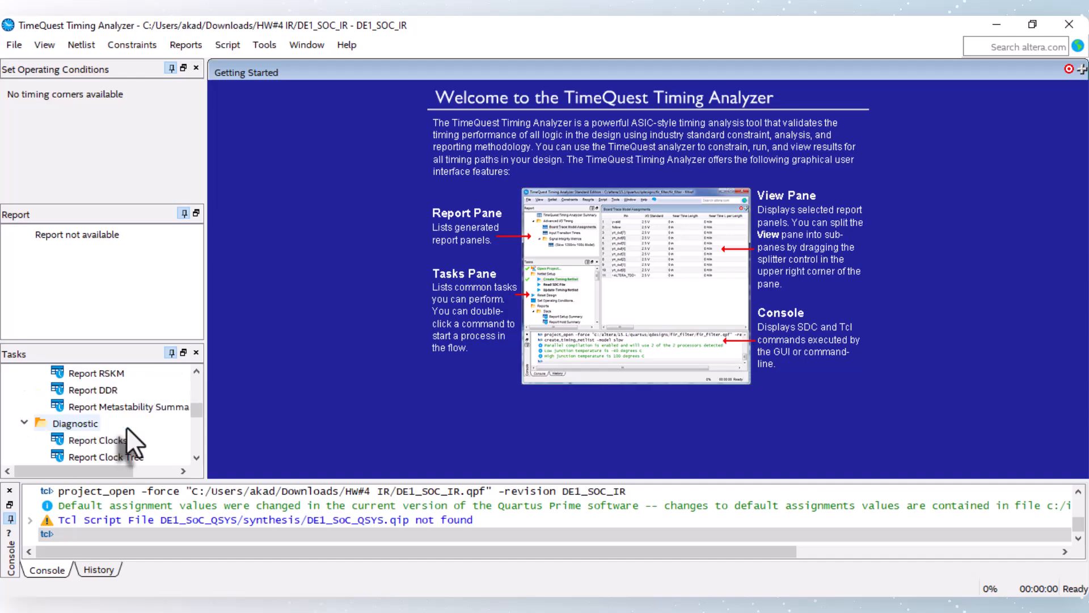
scroll(111, 417, down, 2)
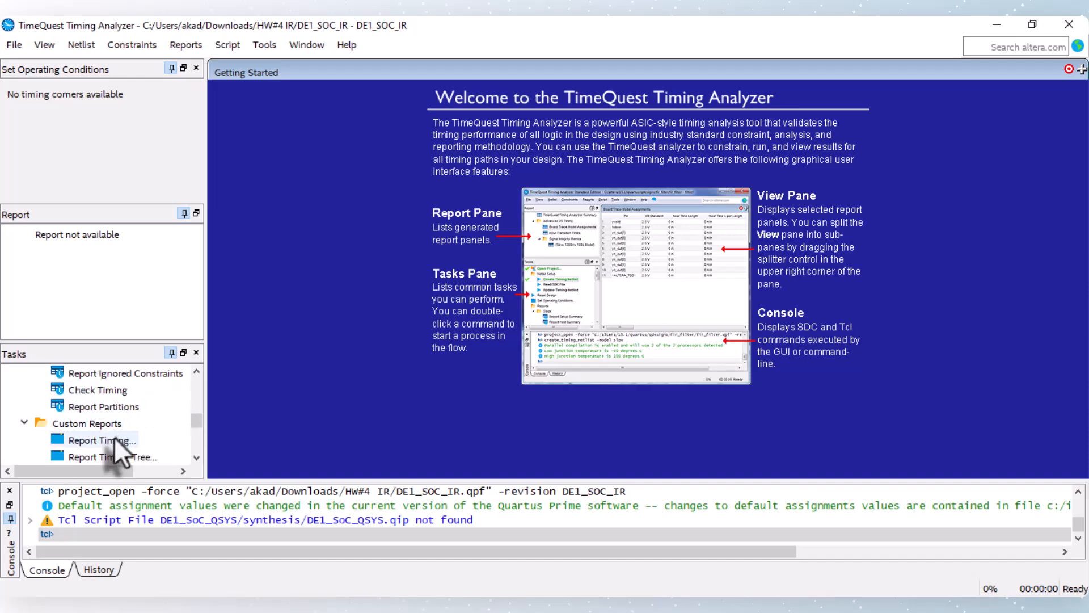
double_click(102, 440)
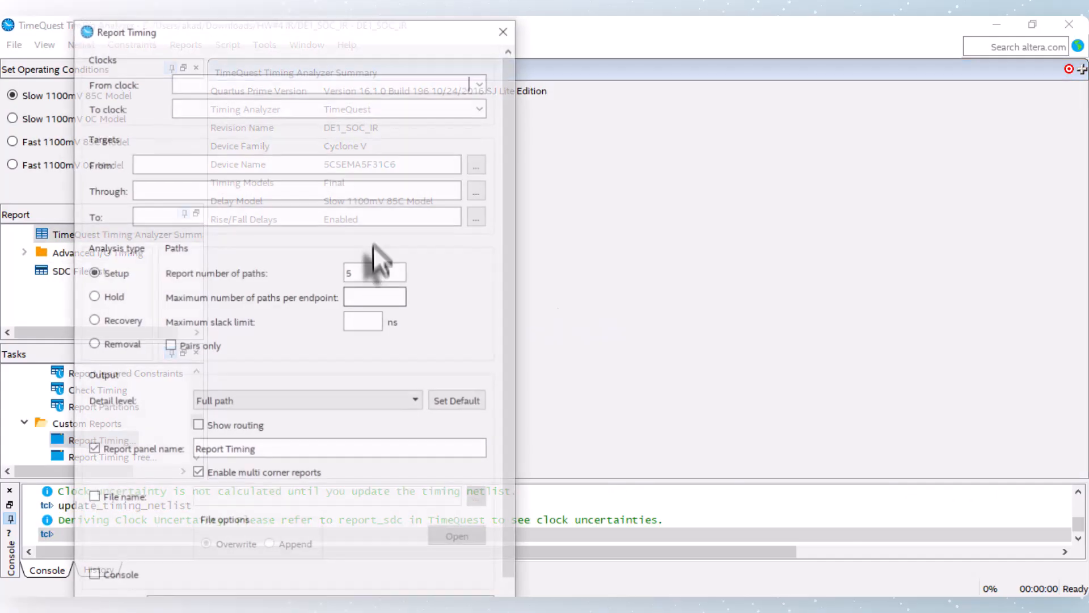
scroll(406, 455, down, 1)
scroll(406, 455, up, 1)
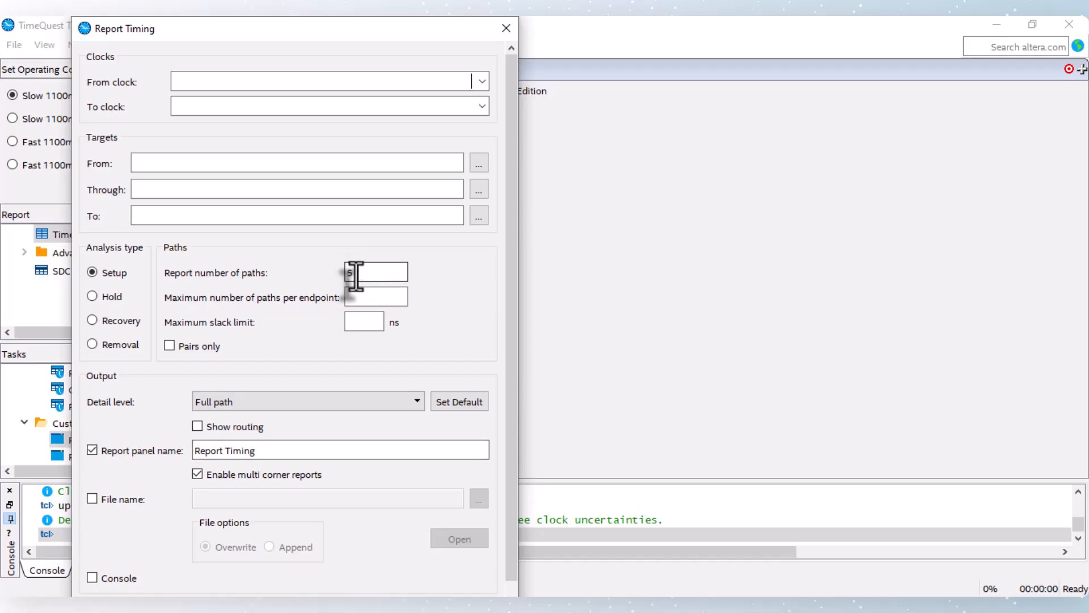
double_click(355, 274)
scroll(377, 289, down, 1)
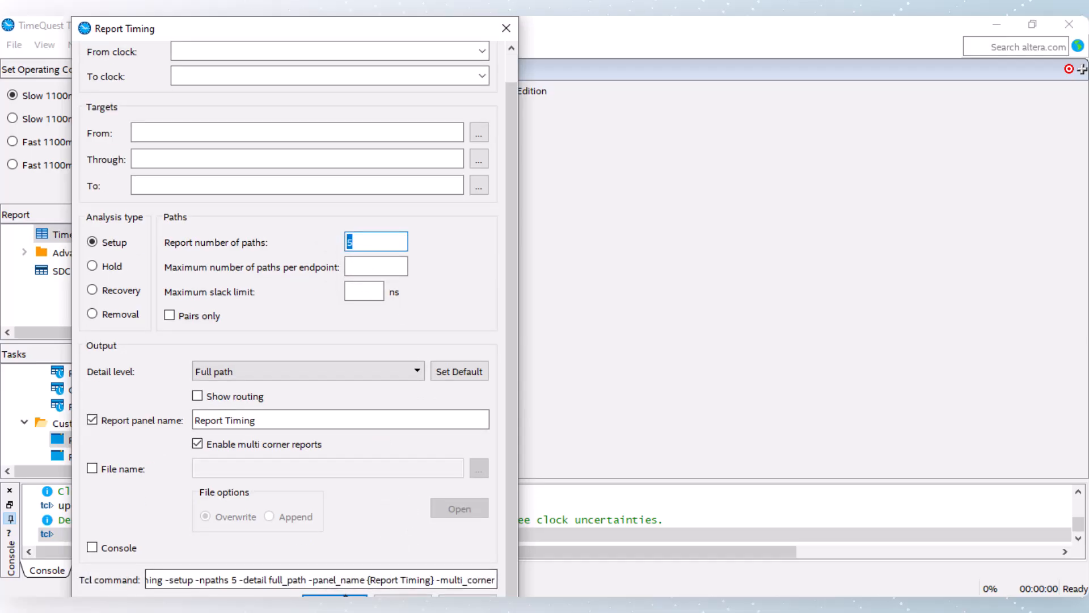
click(341, 600)
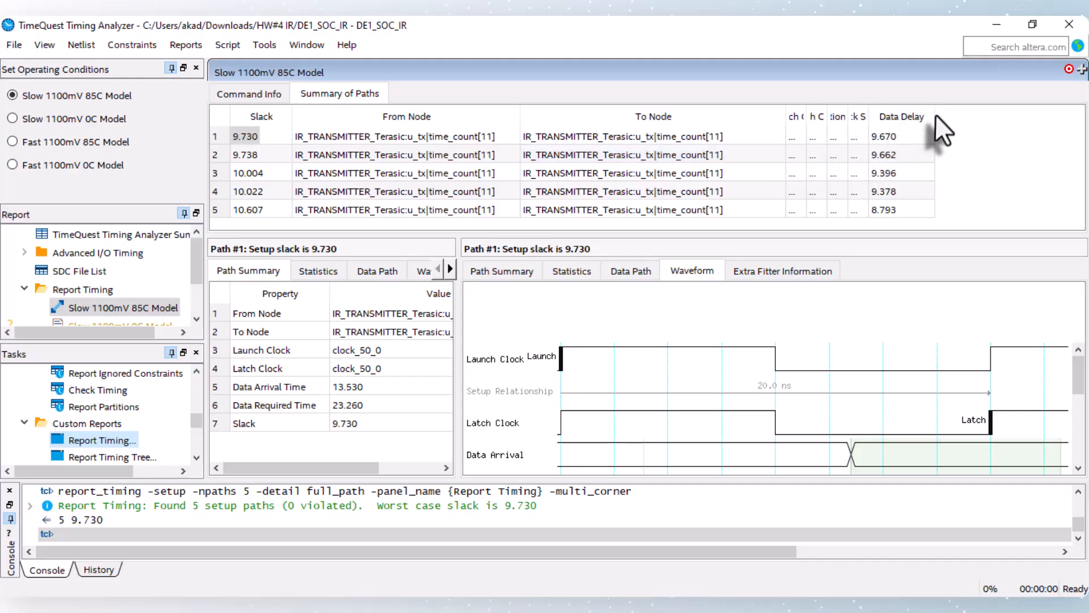
Compare the data delays of the reported setup paths and locate the first path in Chip Planner
drag(935, 109, 948, 107)
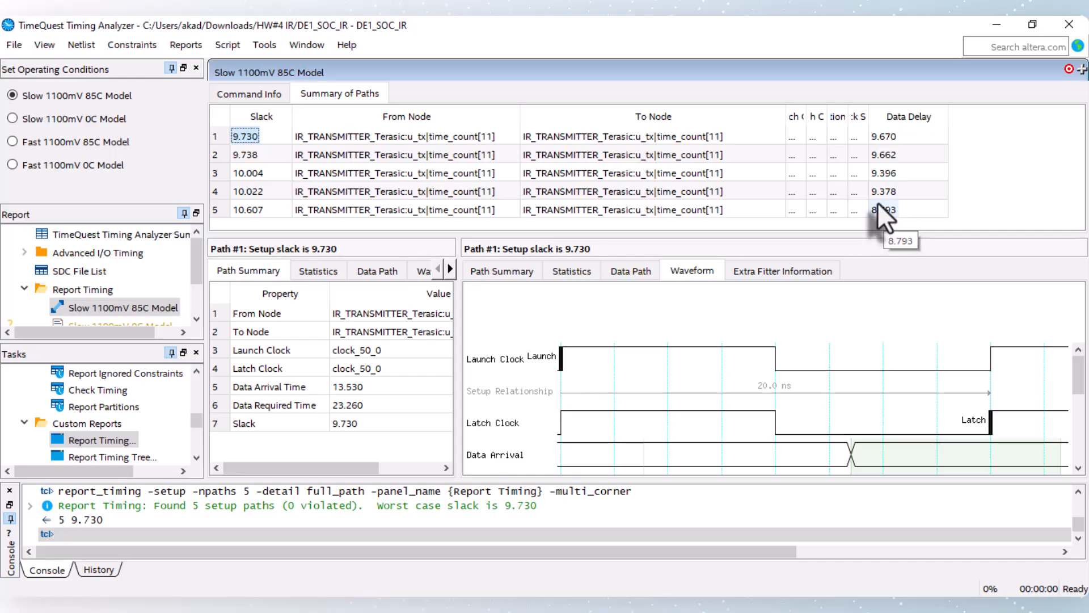
right_click(244, 133)
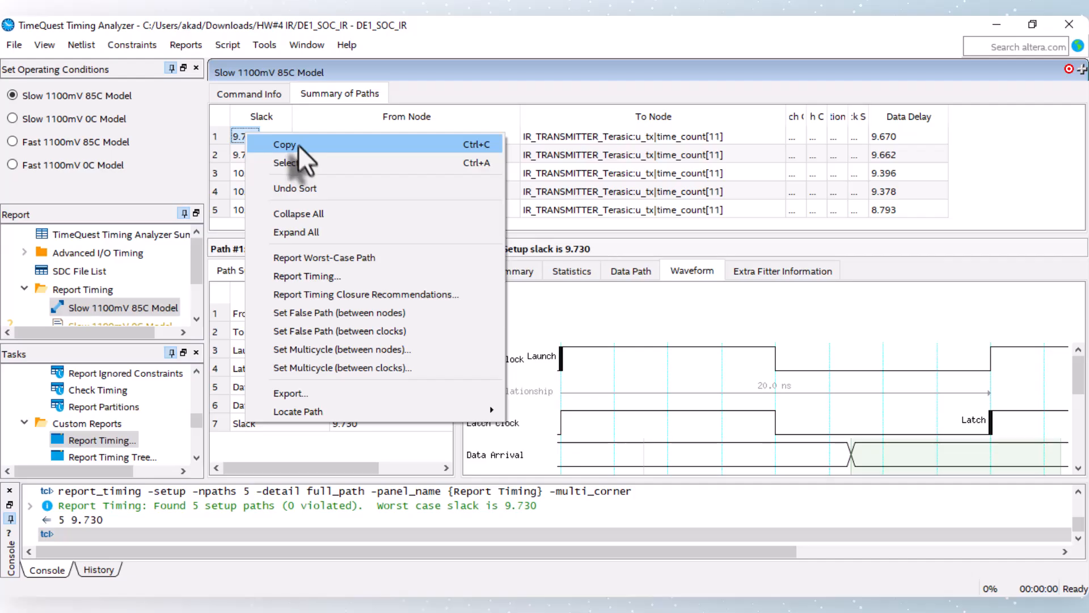
mouse_move(369, 411)
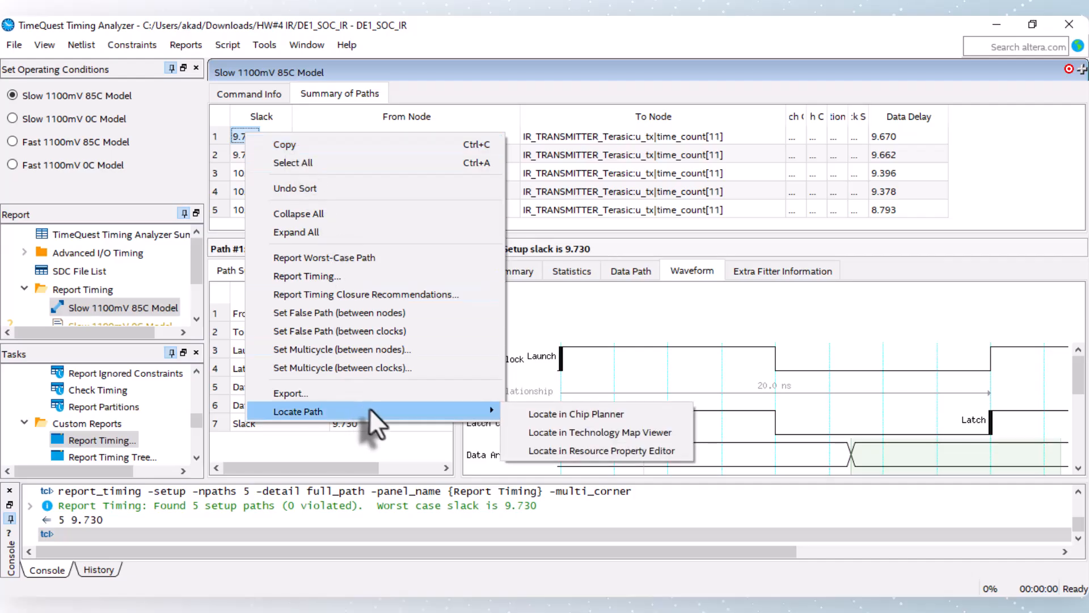
click(562, 413)
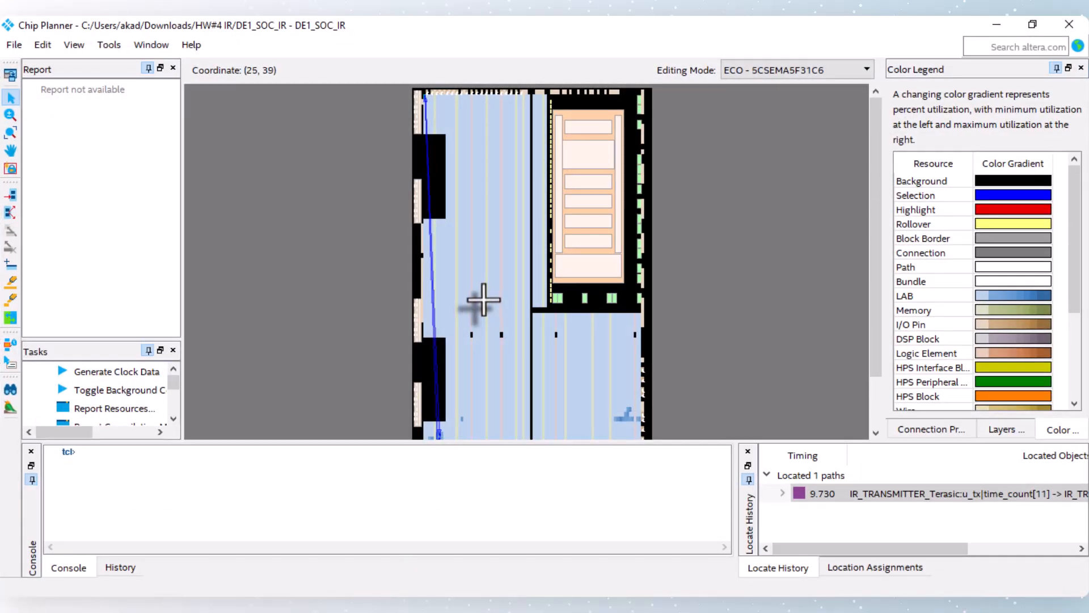
Trace the located critical path across the chip from its upper end down to the logic cluster at its lower end
ctrl+scroll(483, 299, up, 3)
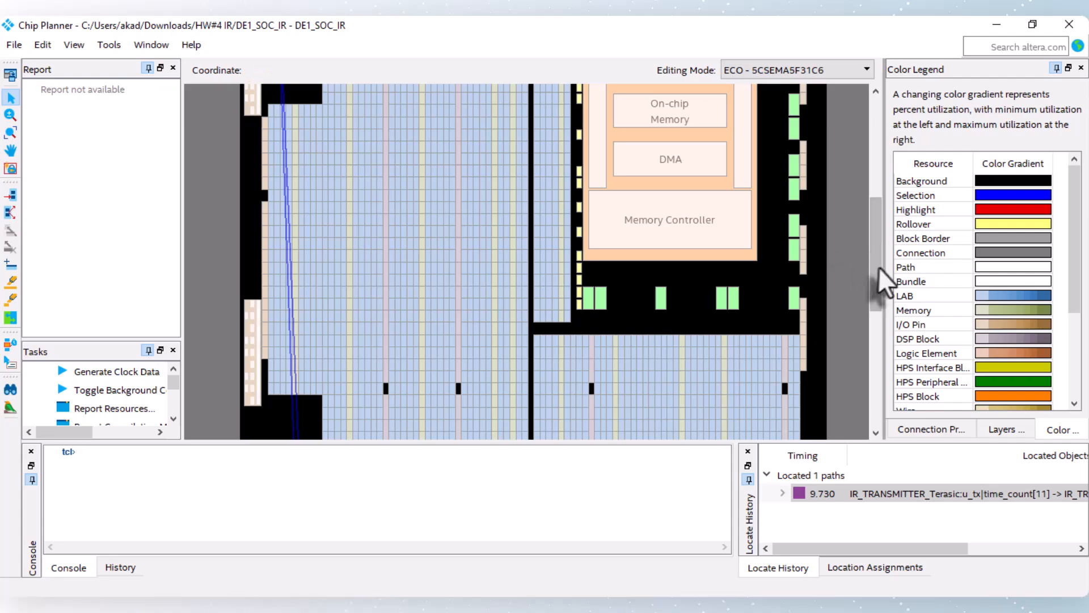
drag(873, 267, 869, 243)
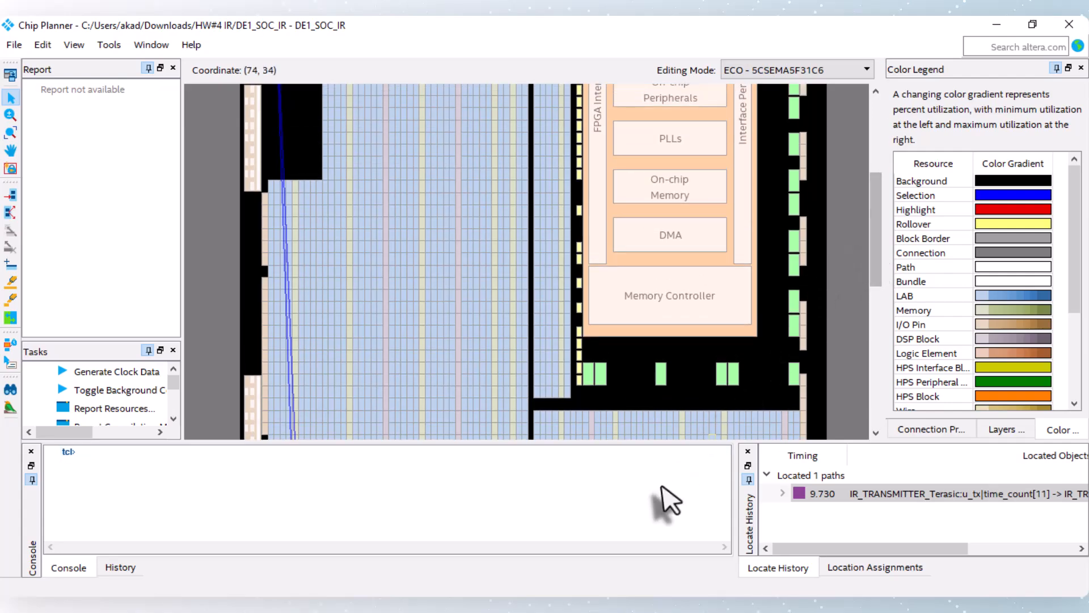
drag(662, 443, 652, 539)
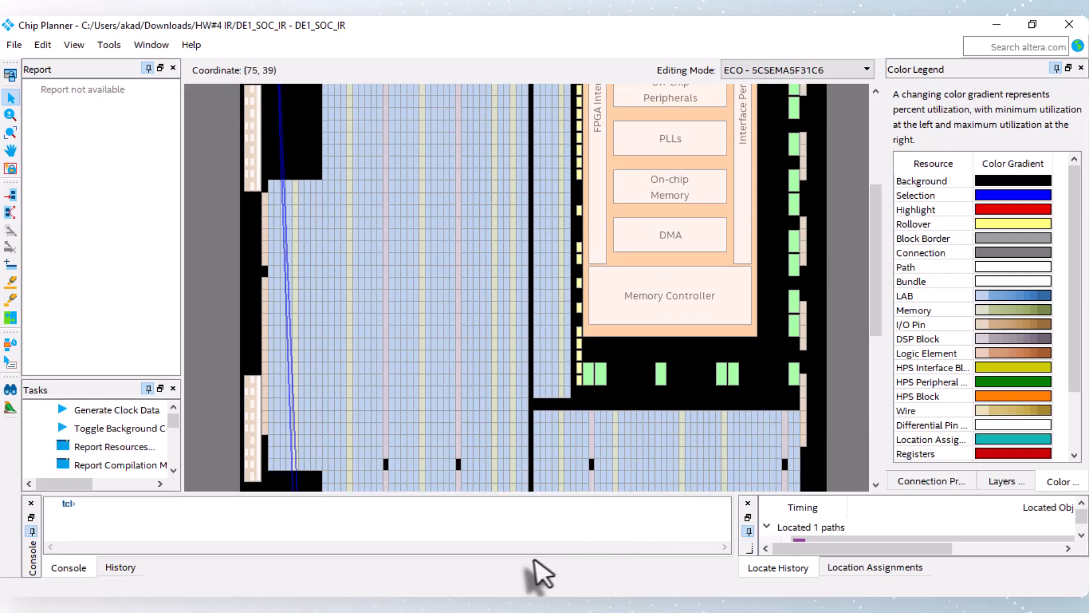
scroll(340, 302, up, 4)
ctrl+scroll(287, 266, up, 3)
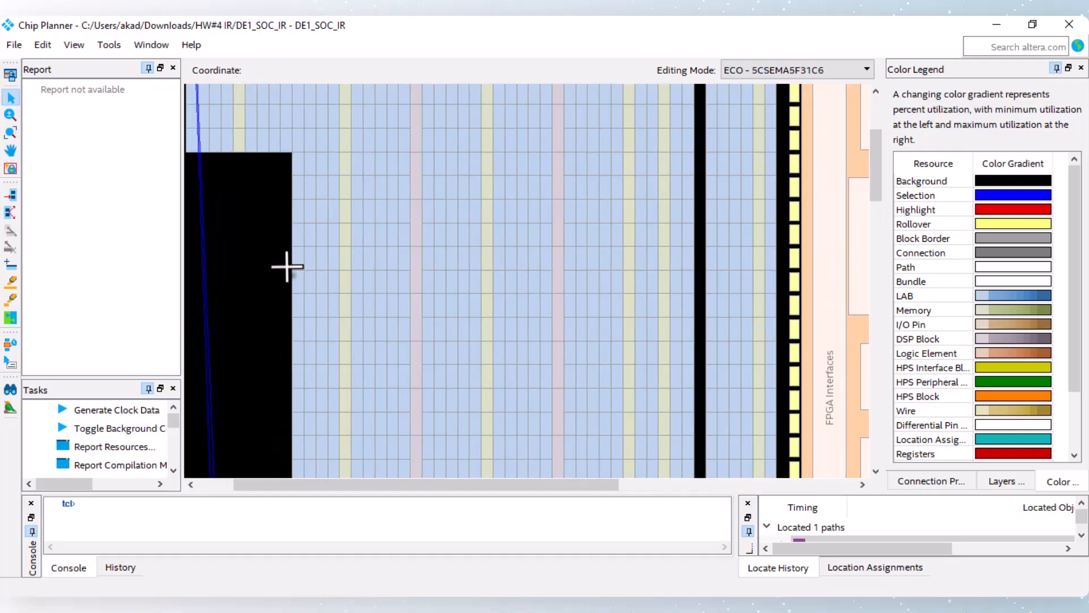
scroll(287, 266, up, 3)
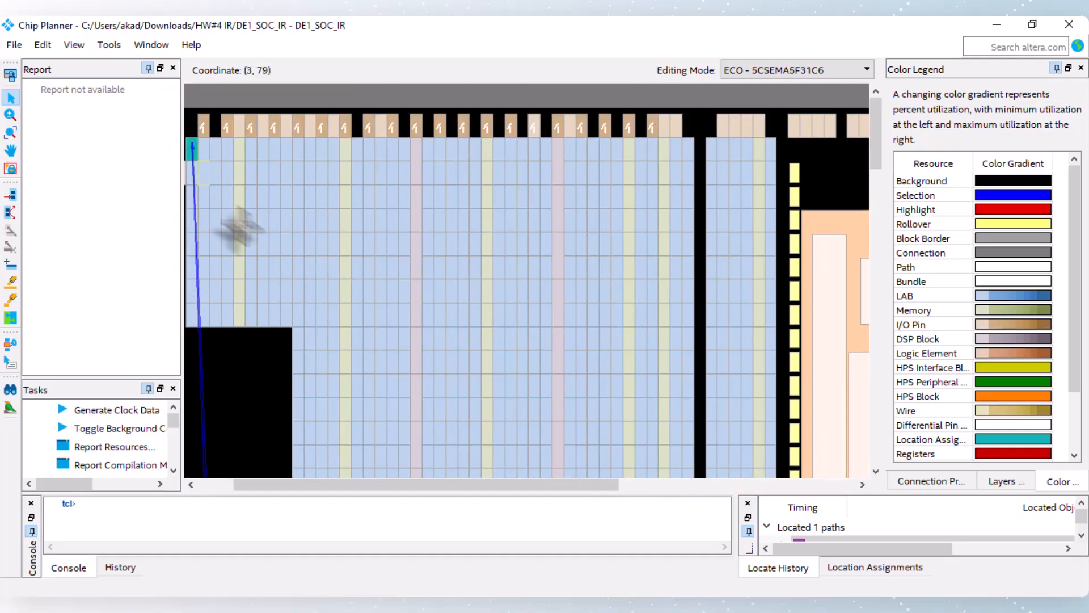
scroll(219, 252, down, 6)
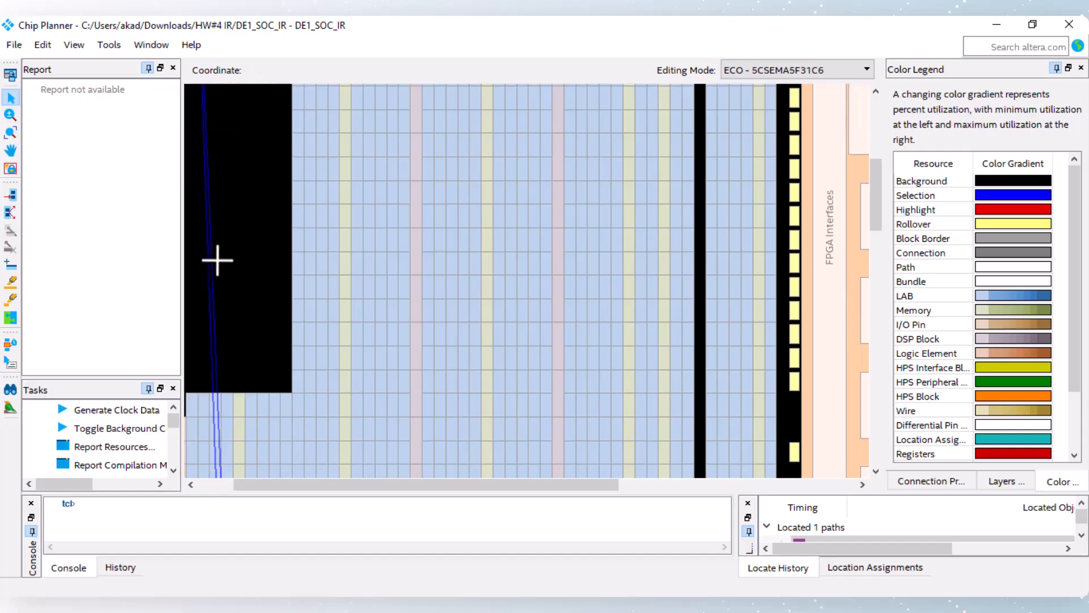
scroll(217, 260, down, 10)
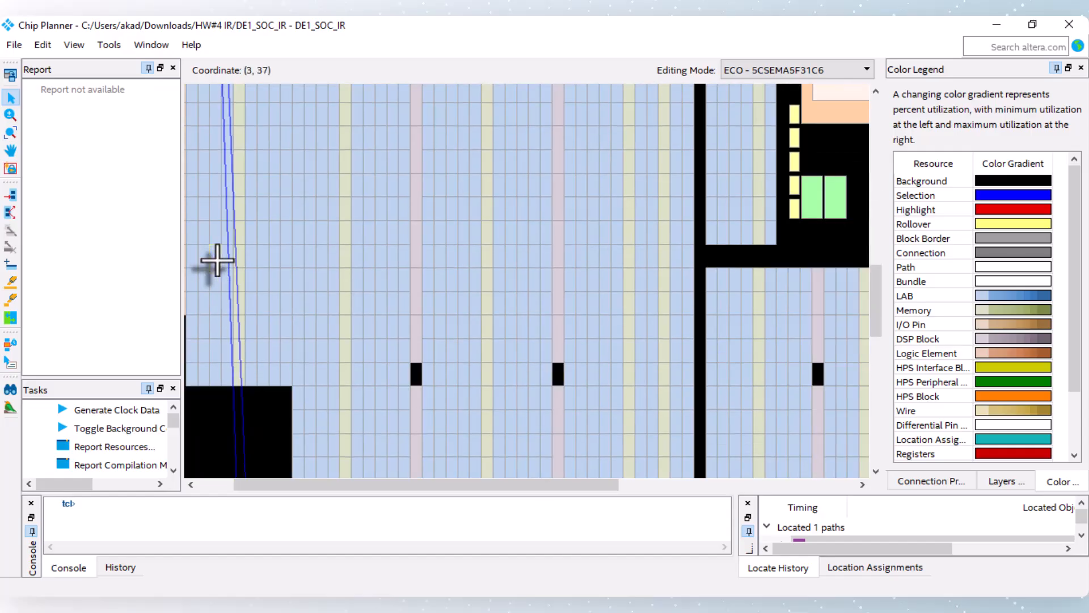
scroll(218, 260, down, 15)
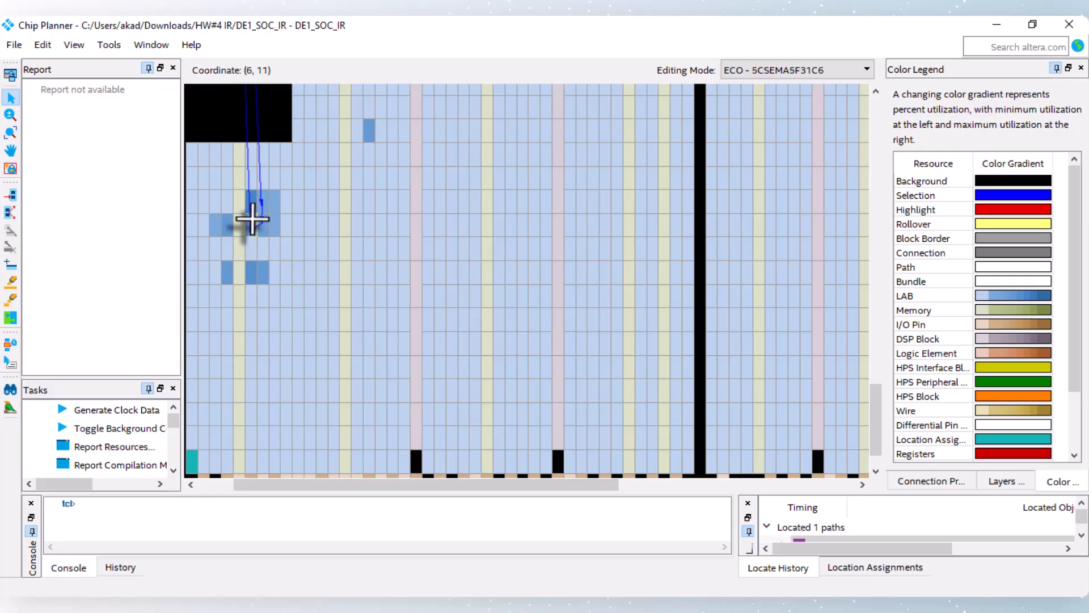
scroll(259, 261, up, 1)
scroll(253, 275, up, 3)
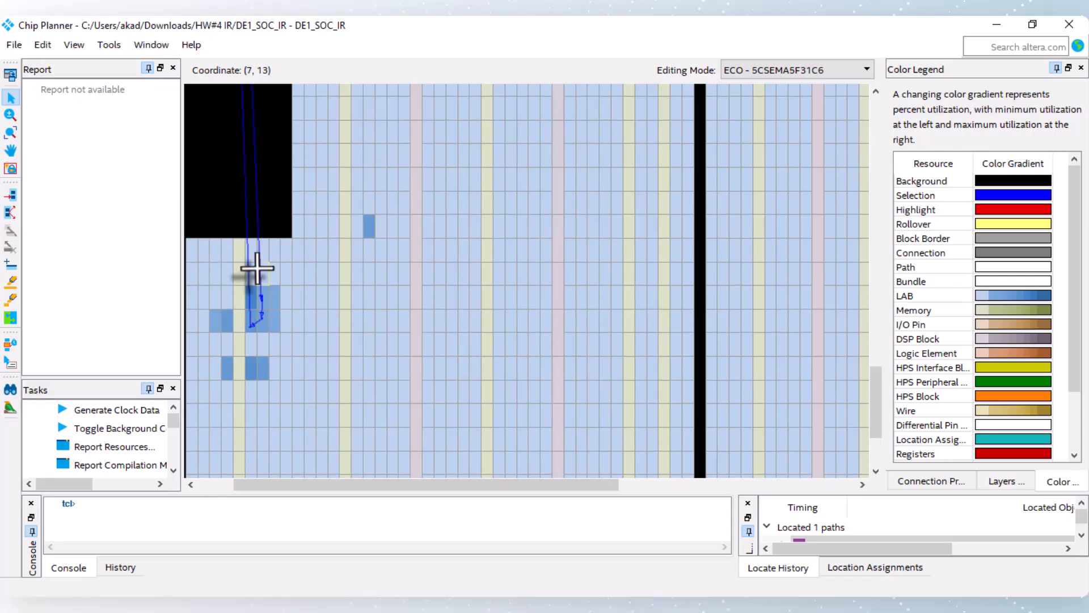
ctrl+scroll(361, 242, down, 1)
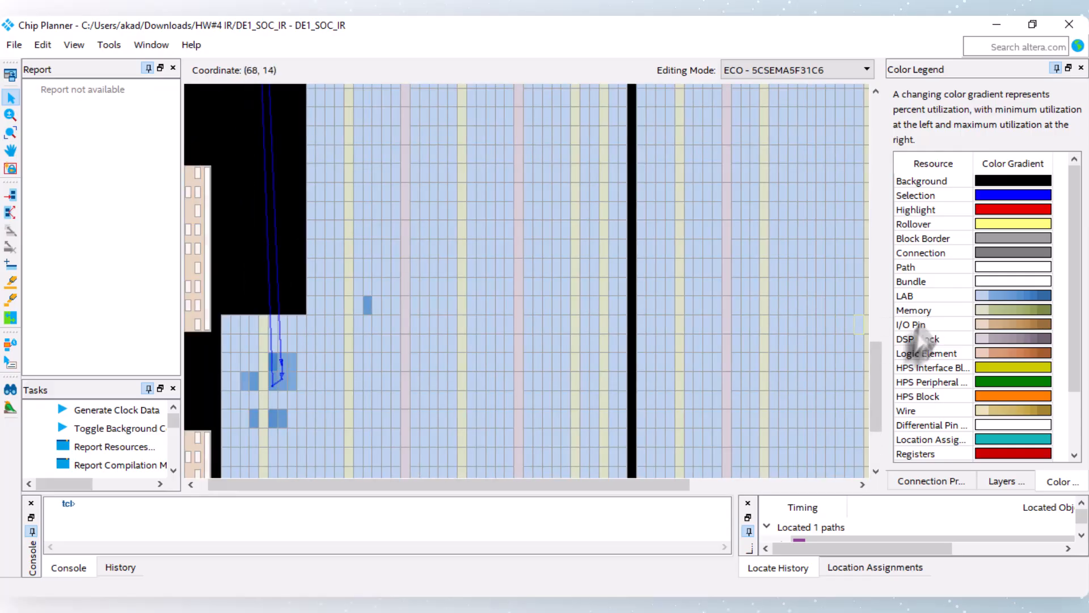
Check the location assignments of the time_count[11] and time_count[31] registers and compare them with the path's placement on the chip
drag(715, 492, 715, 393)
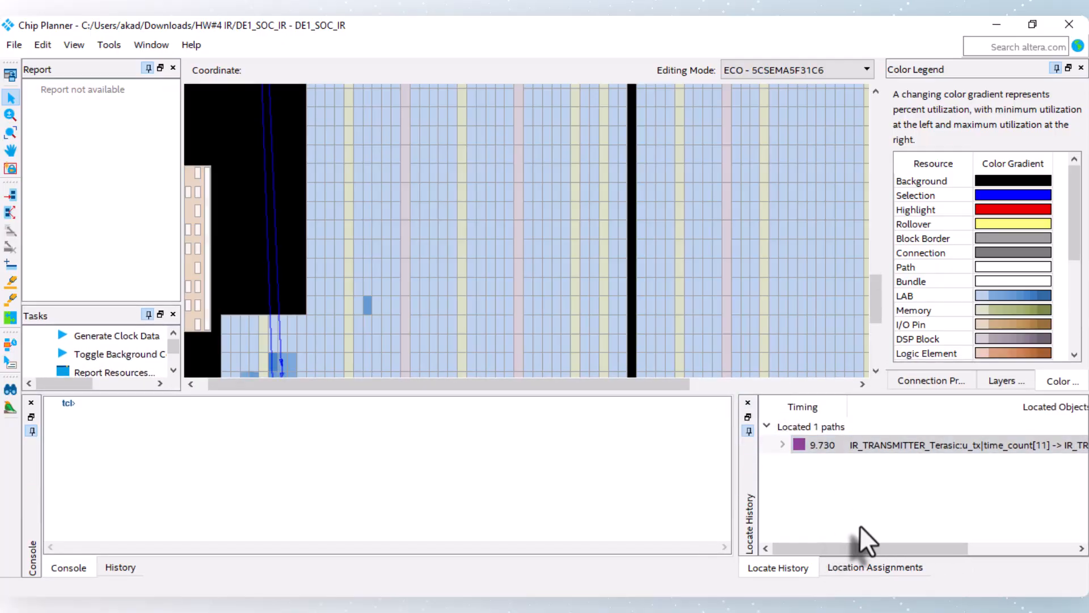
click(884, 567)
scroll(891, 482, down, 9)
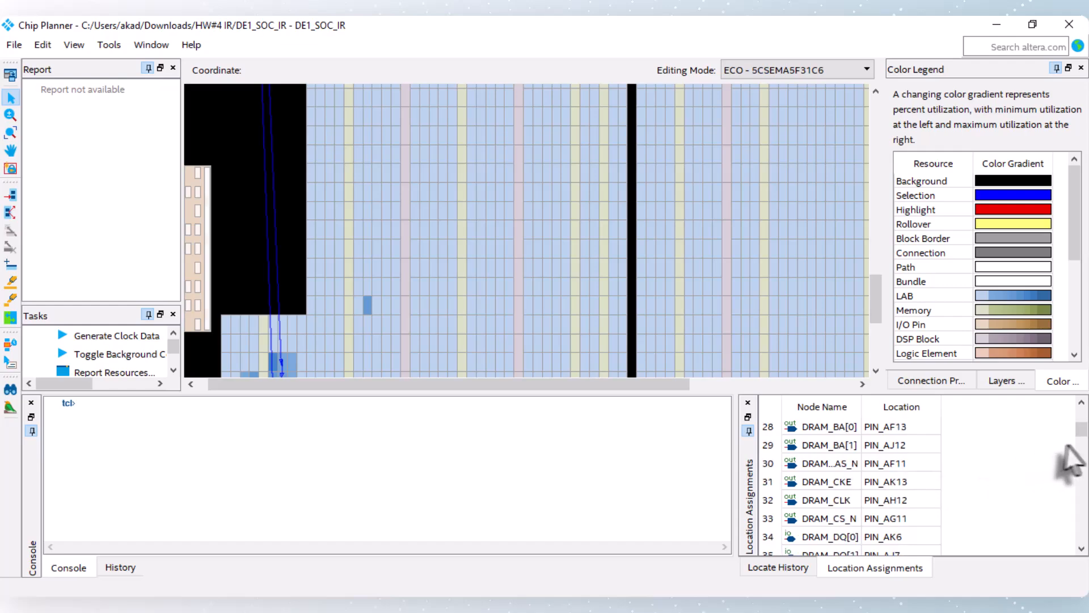
scroll(1070, 462, down, 20)
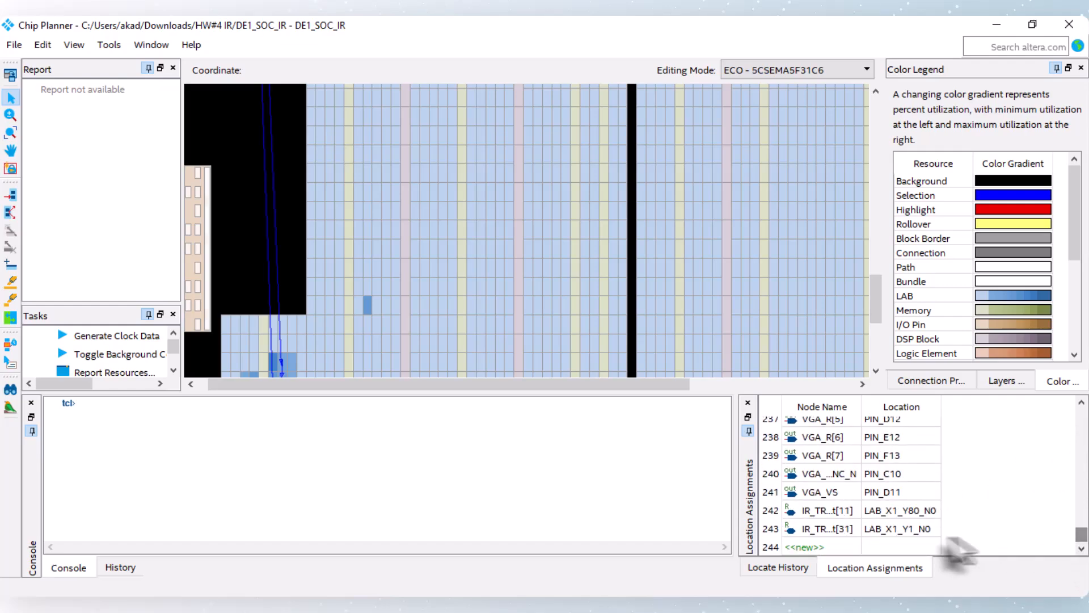
click(812, 514)
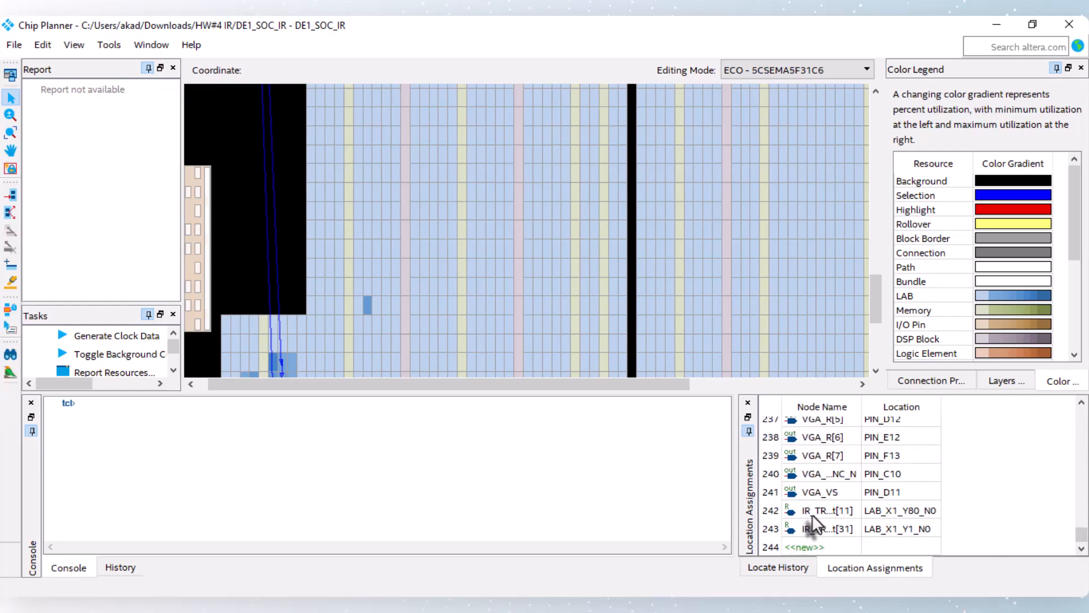
click(815, 531)
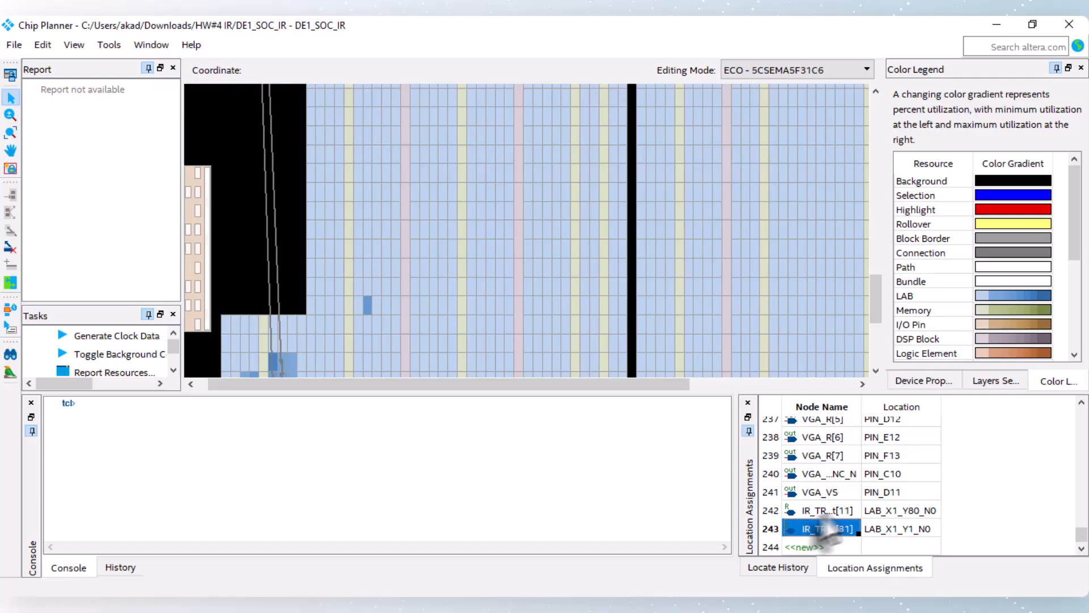
drag(863, 406, 1008, 407)
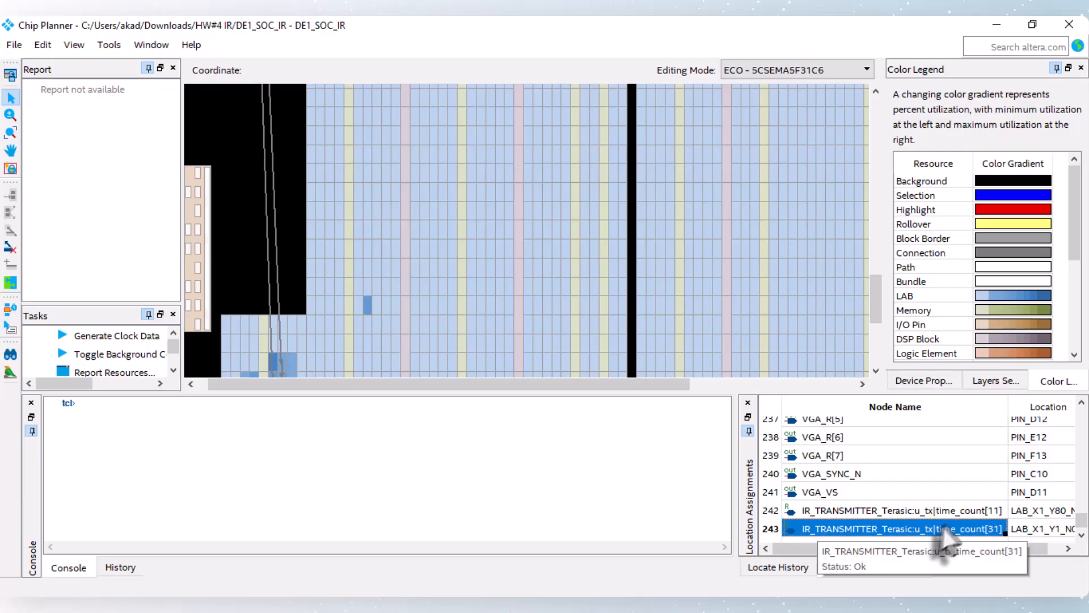
drag(795, 550, 885, 547)
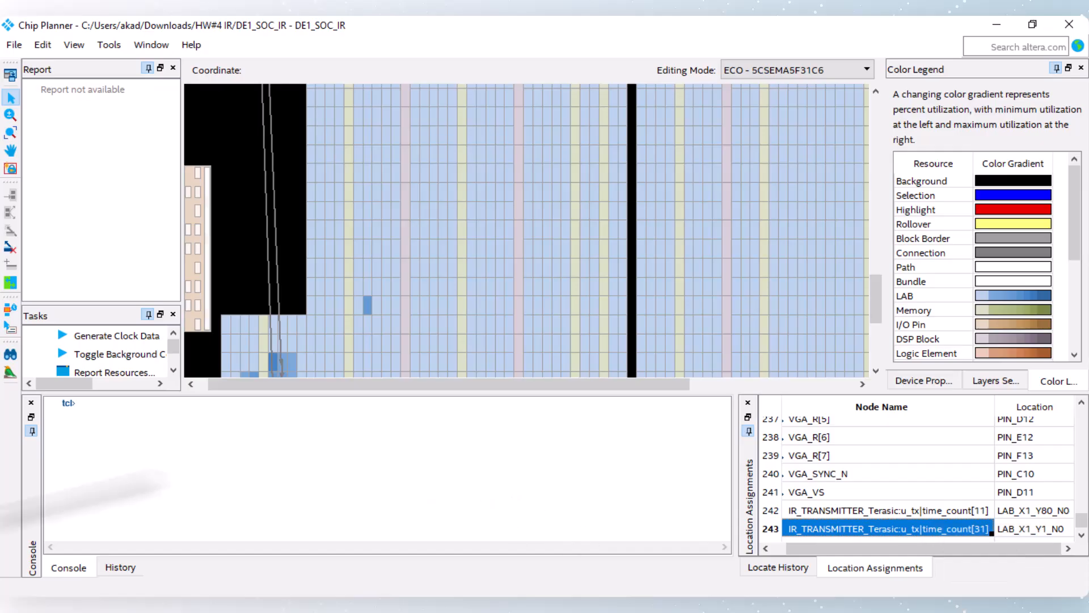
scroll(300, 304, down, 3)
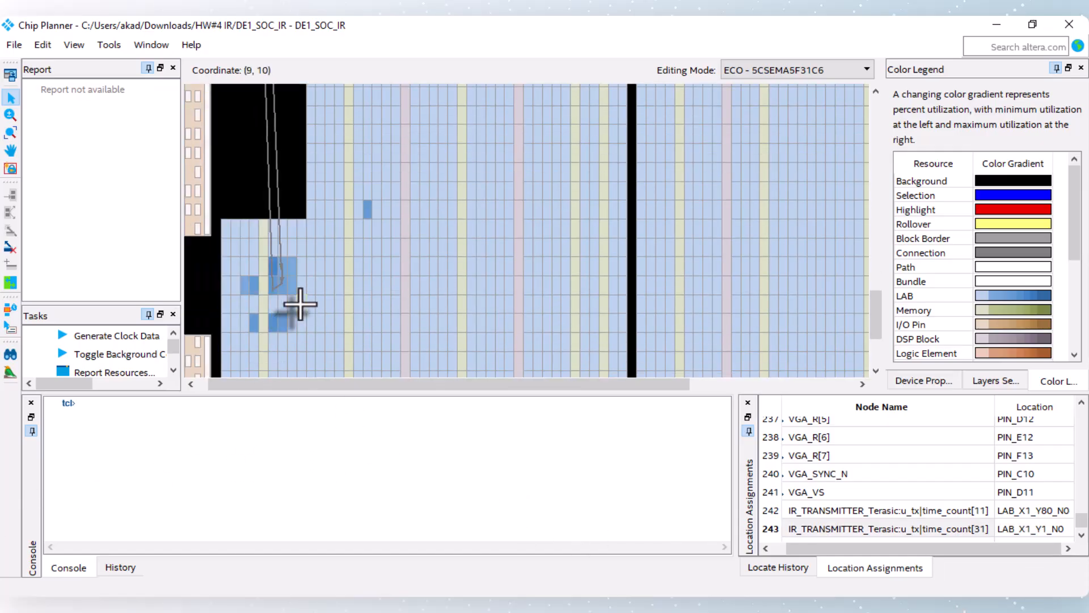
scroll(299, 304, down, 3)
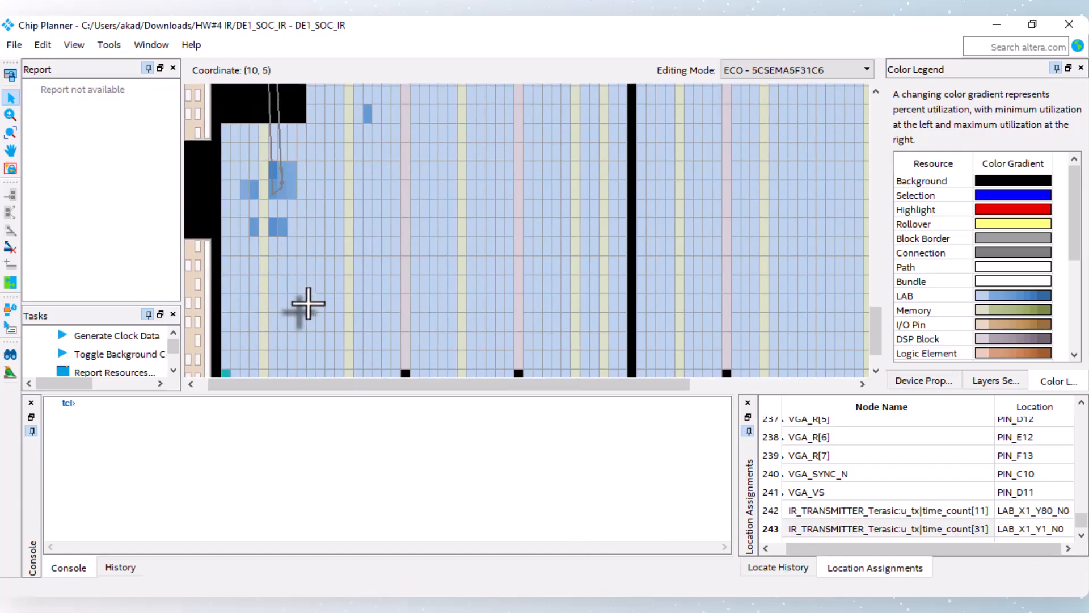
ctrl+scroll(308, 303, down, 2)
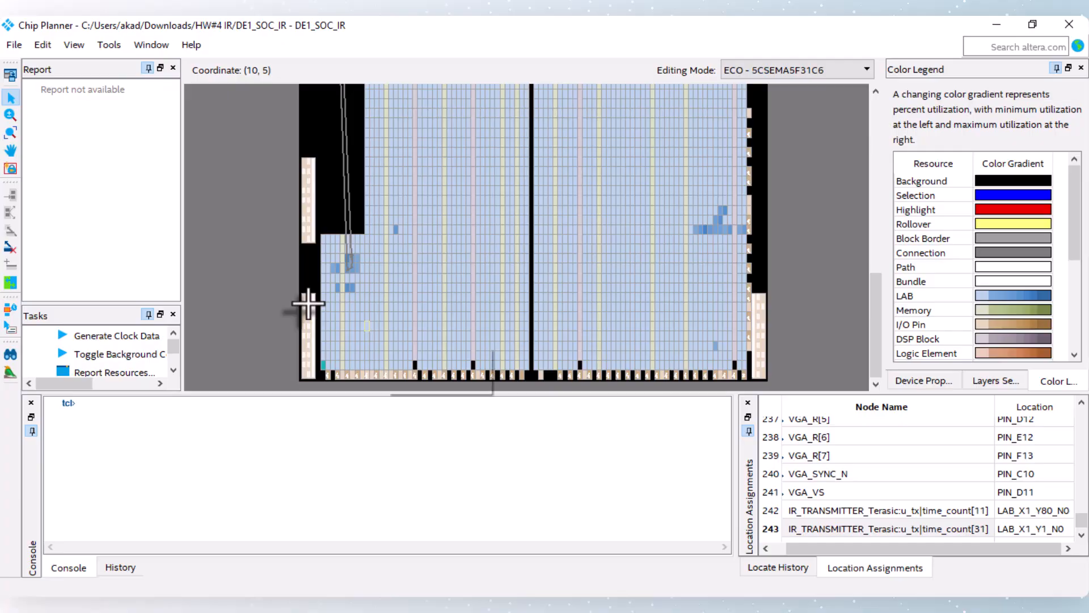
Review the long critical path between the chip's upper area and the lower logic cluster, and close Chip Planner
scroll(360, 323, up, 3)
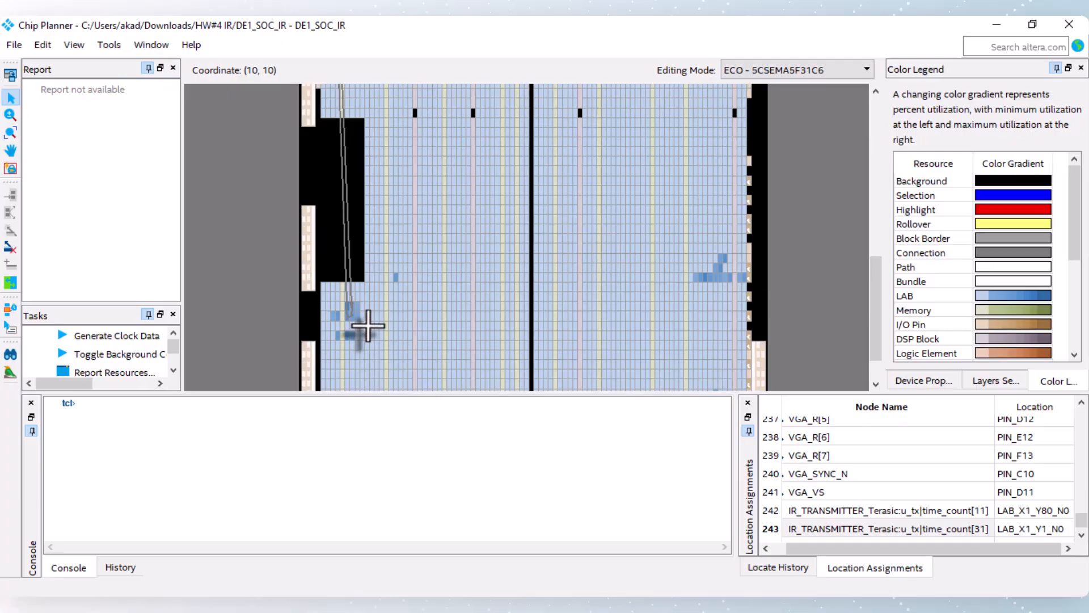
scroll(368, 325, up, 6)
mouse_move(369, 325)
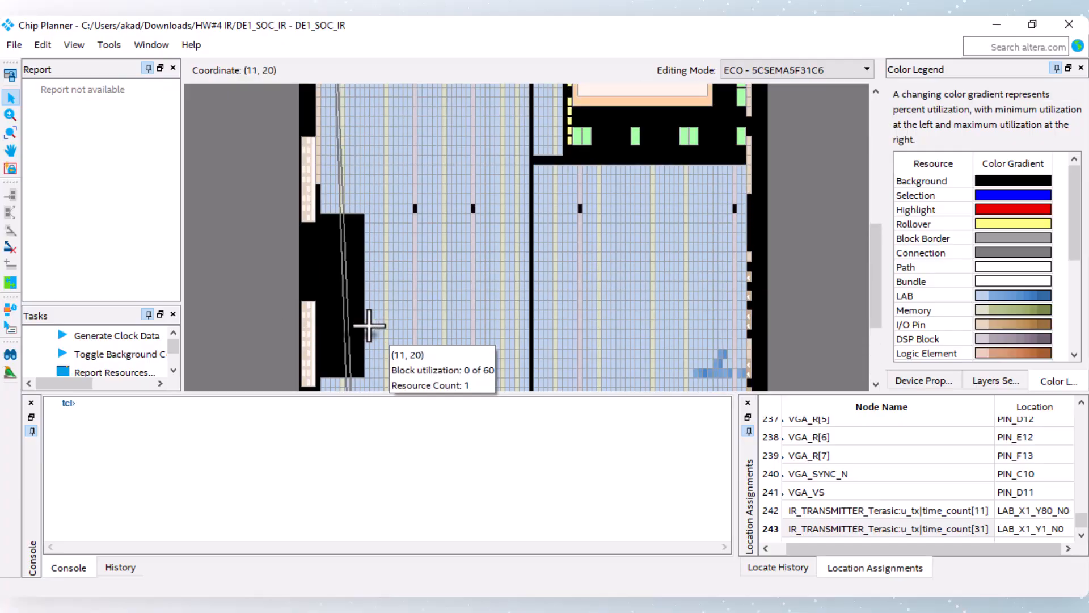
scroll(369, 325, down, 8)
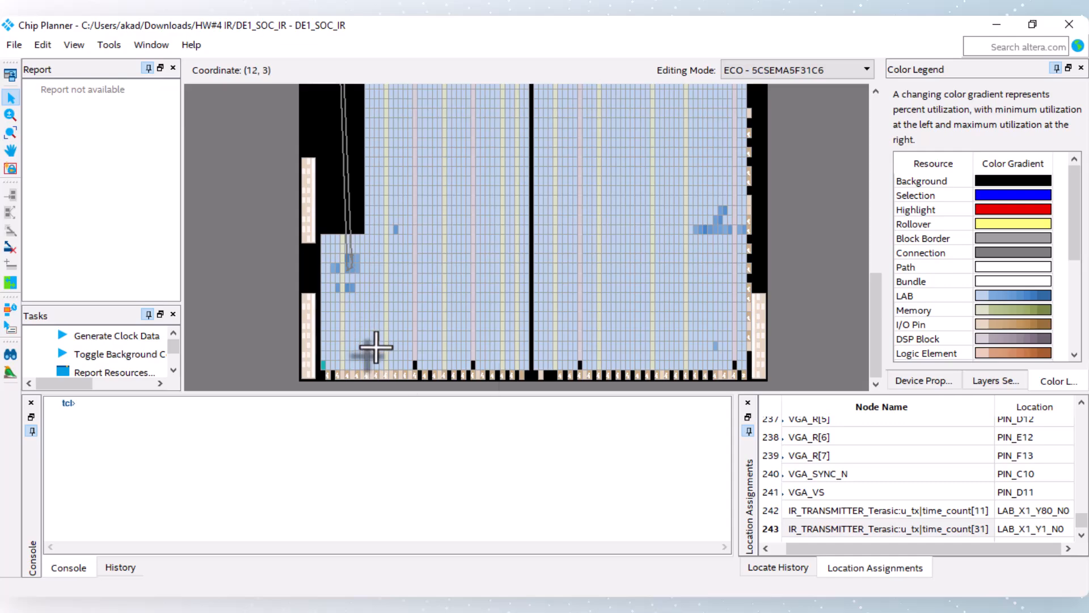
mouse_move(376, 346)
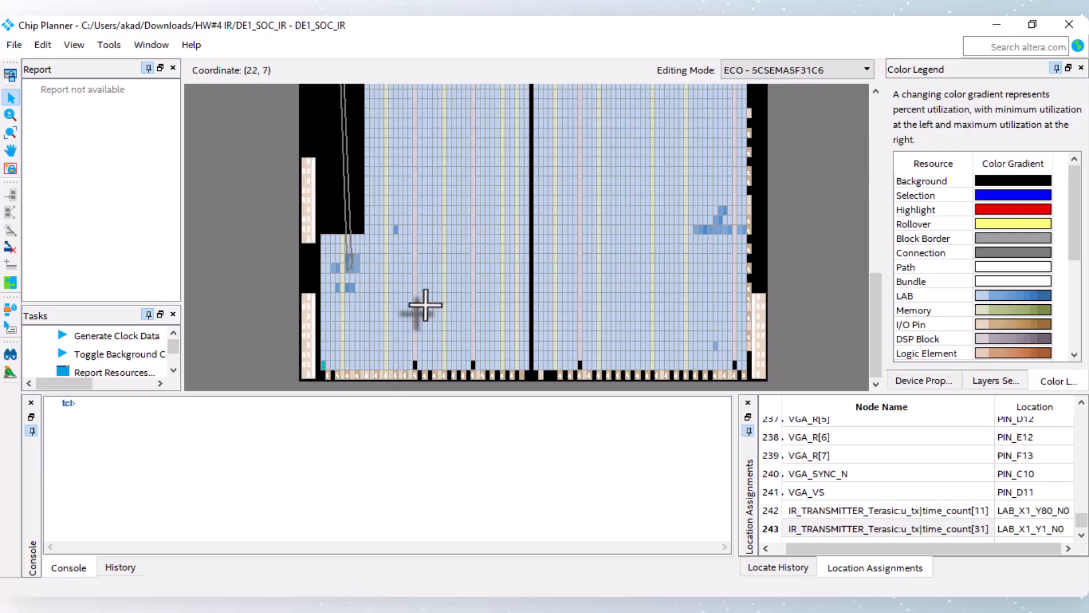
click(1070, 24)
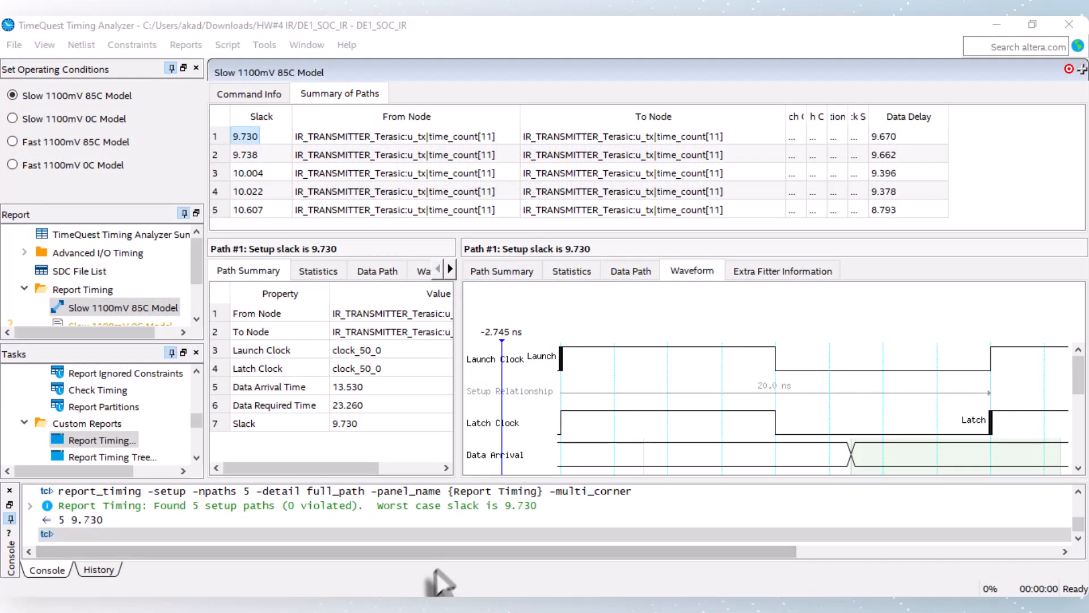
Switch to File Explorer and copy the DE1_SOC_IR.sof file from the HW#4 IR folder in Downloads
mouse_move(405, 606)
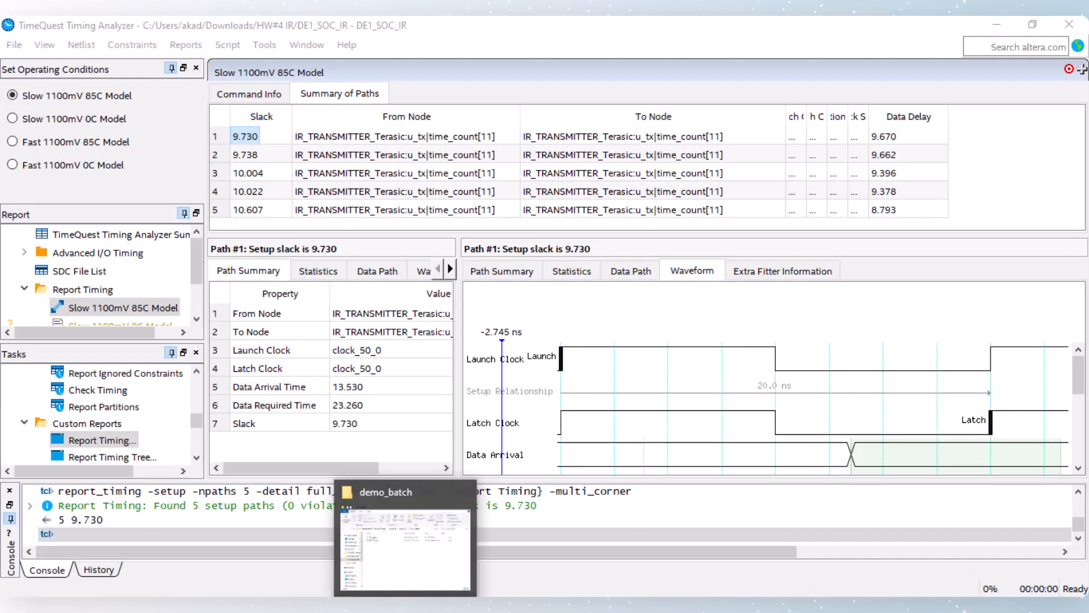
click(420, 573)
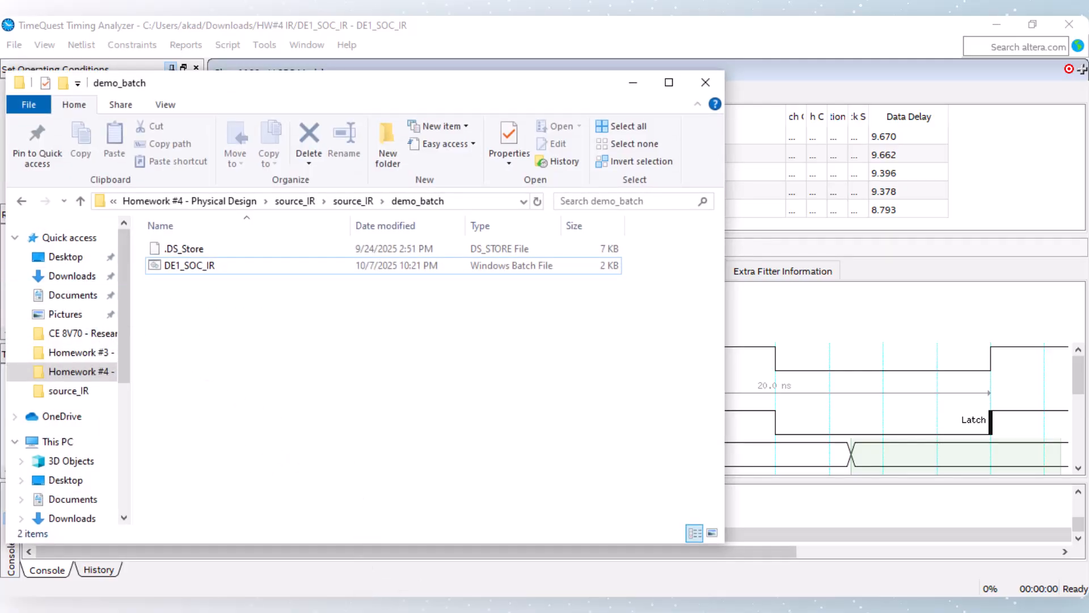
click(404, 607)
click(404, 607)
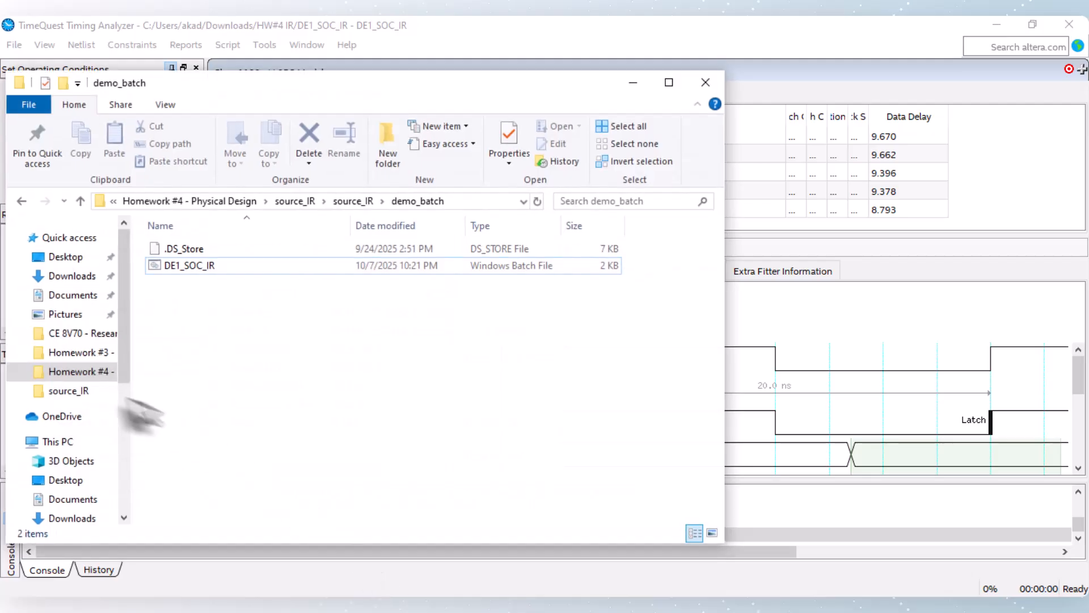
click(72, 276)
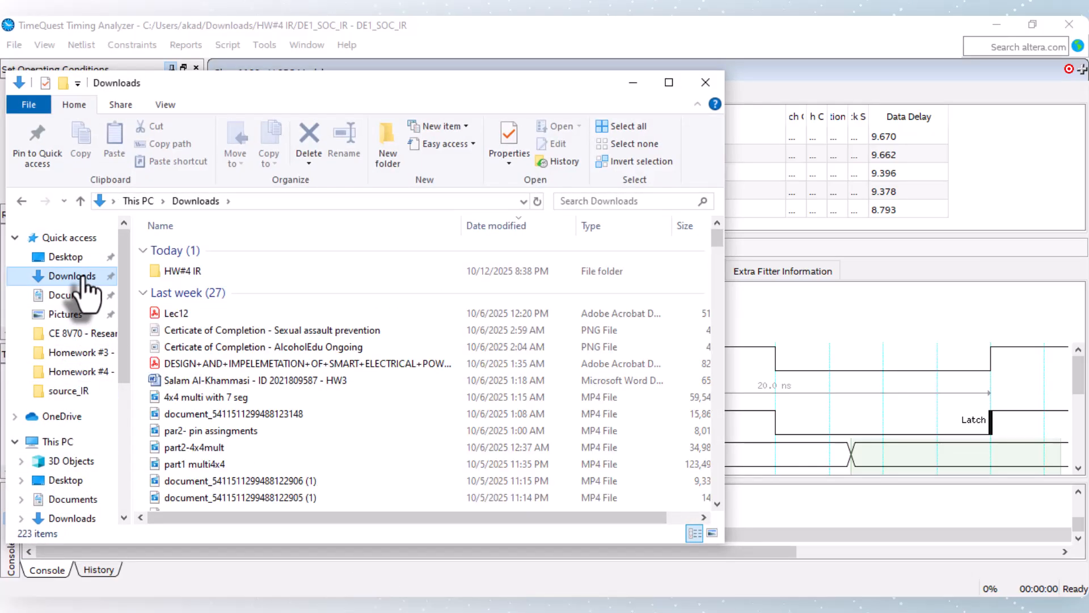
click(178, 272)
double_click(178, 272)
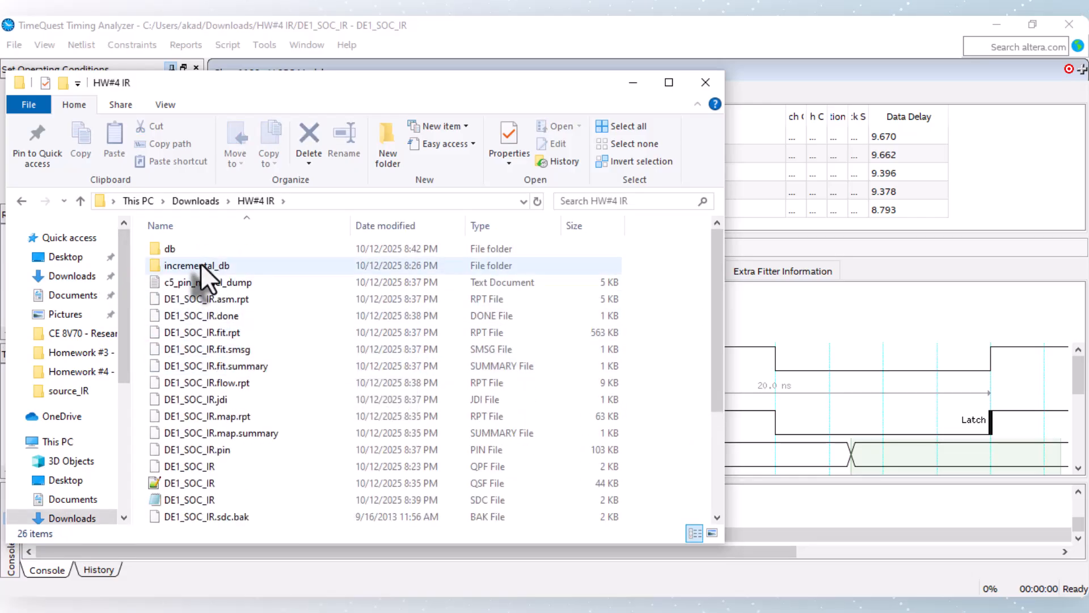
scroll(199, 263, down, 3)
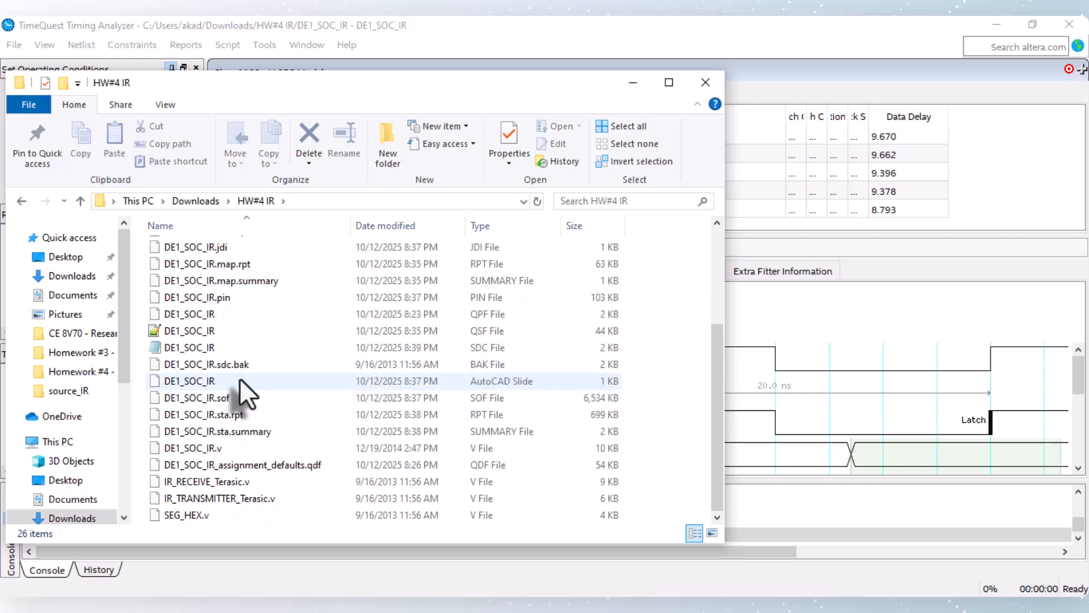
click(233, 401)
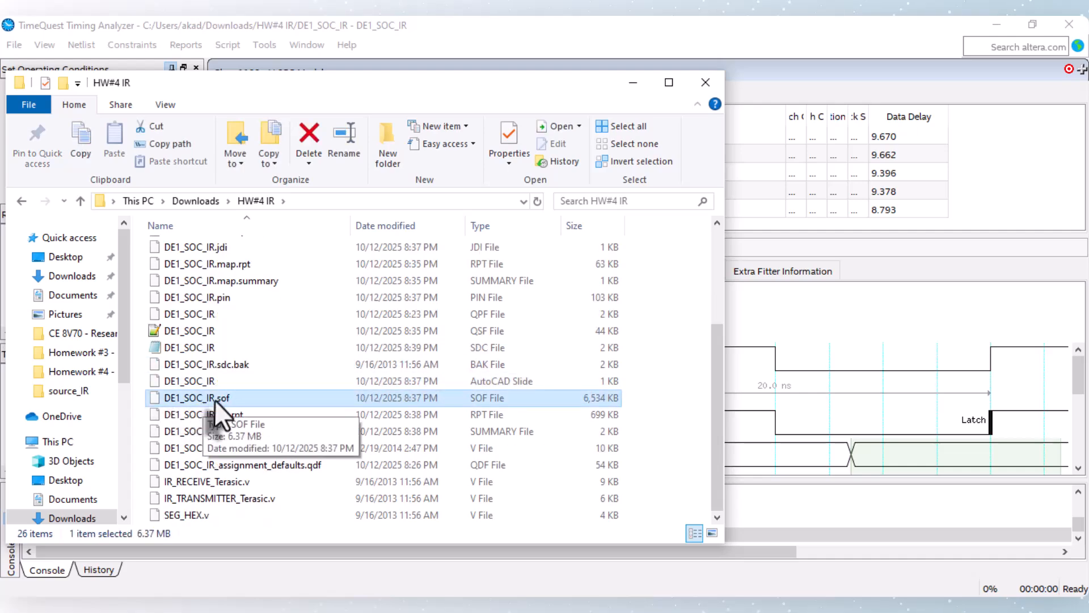
right_click(214, 399)
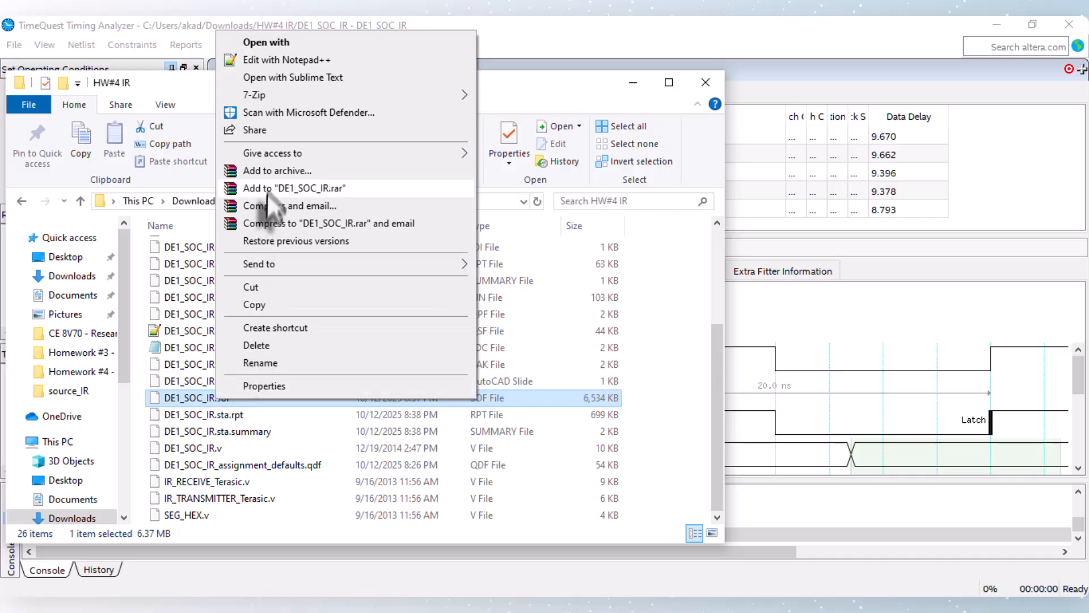
click(261, 305)
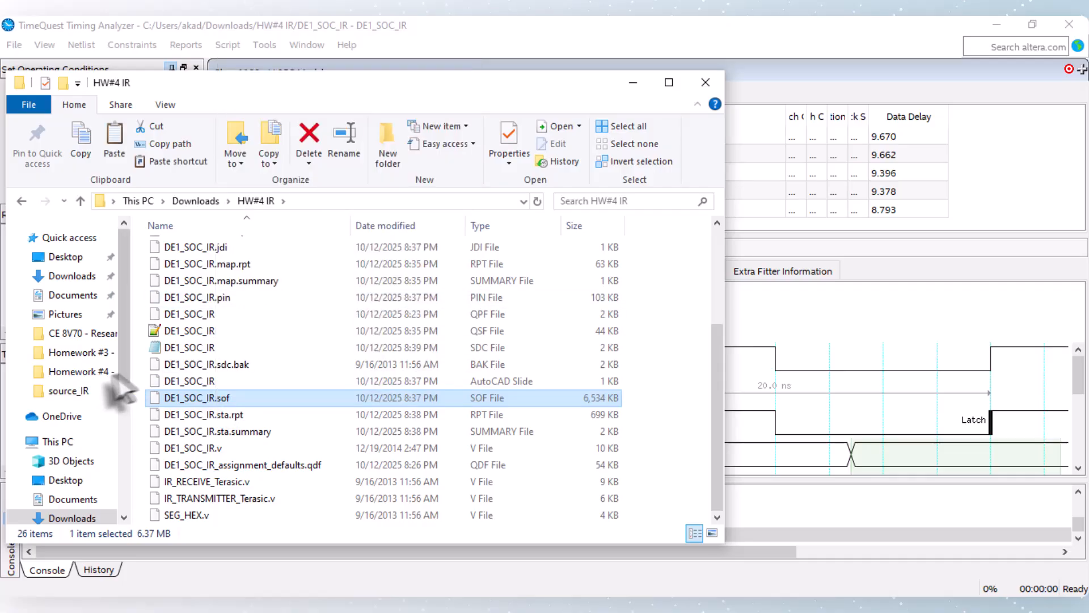
Paste the copied .sof file into the demo_batch folder inside the Homework #4 source_IR directory
click(76, 373)
double_click(186, 250)
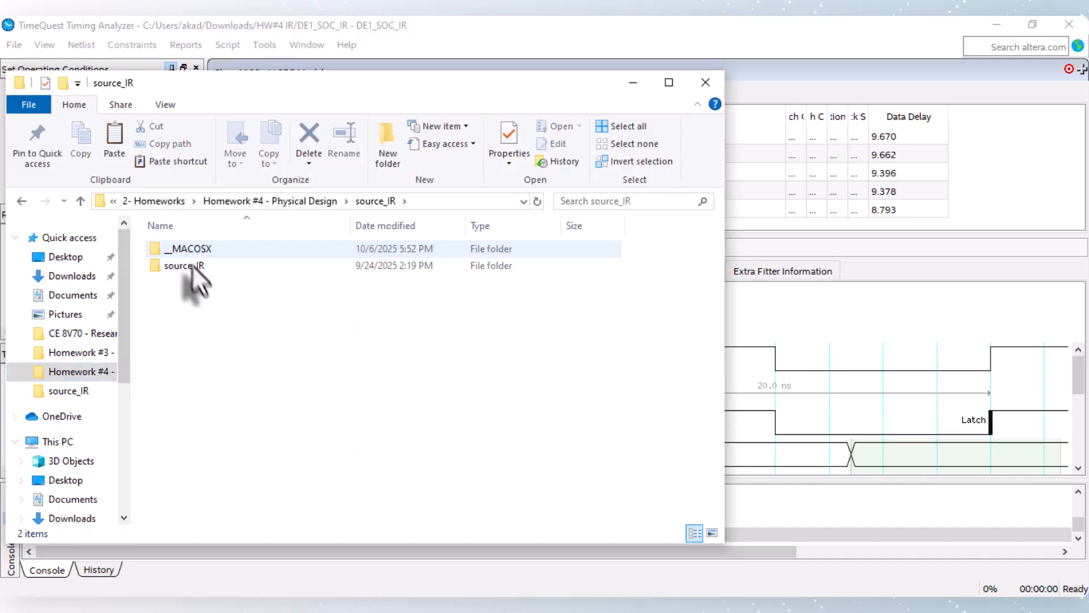
double_click(193, 268)
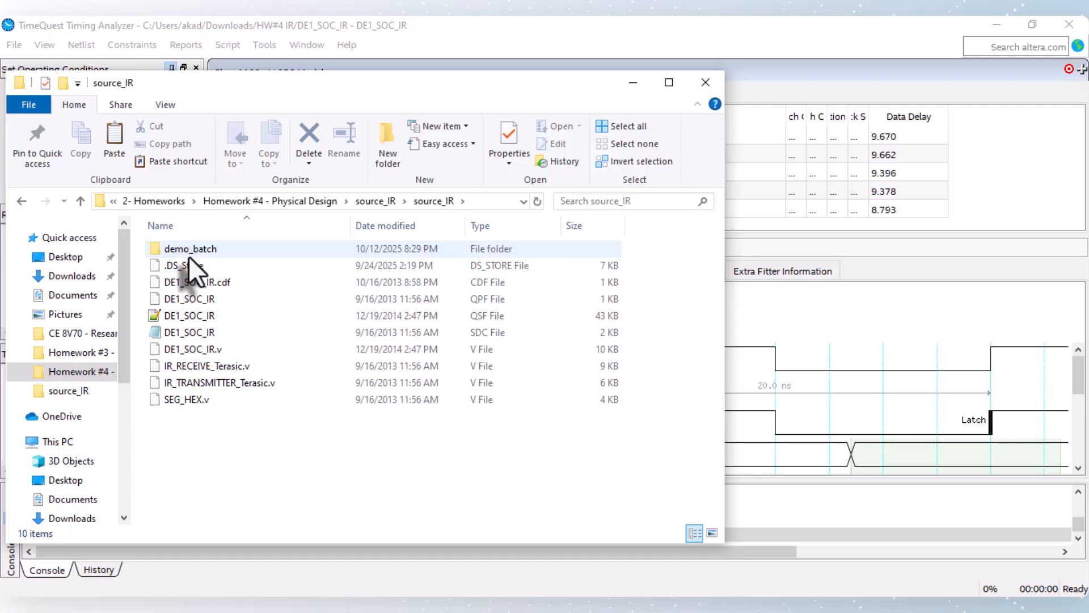
double_click(188, 251)
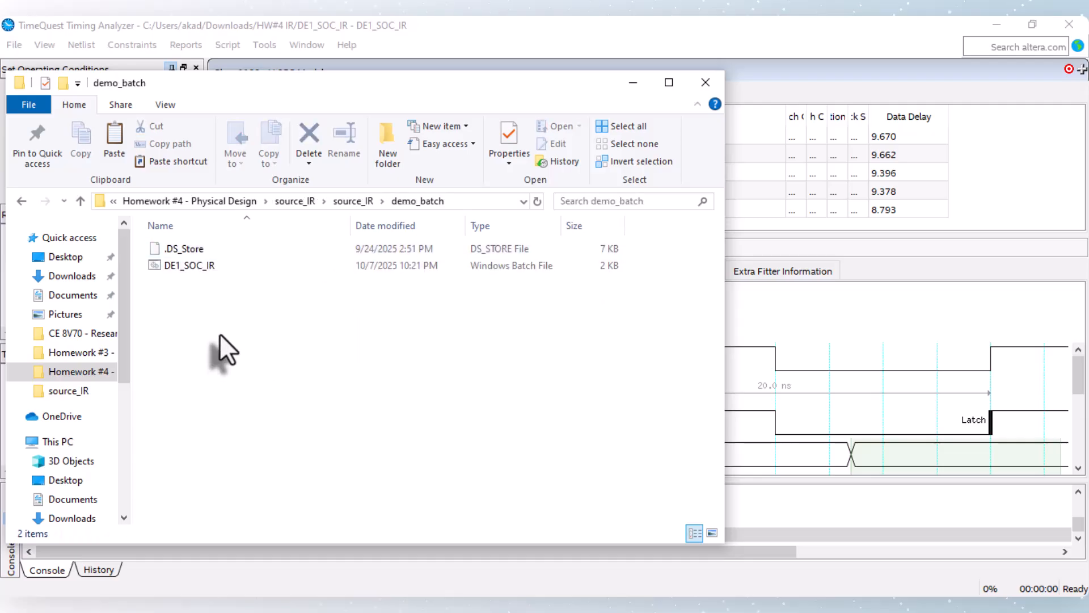
right_click(219, 333)
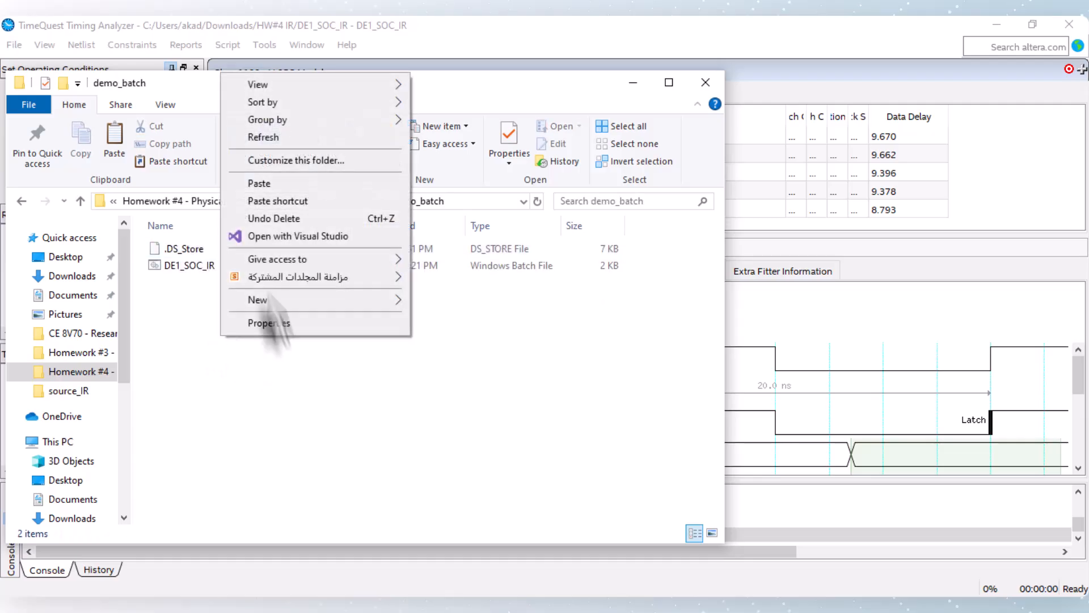
click(301, 183)
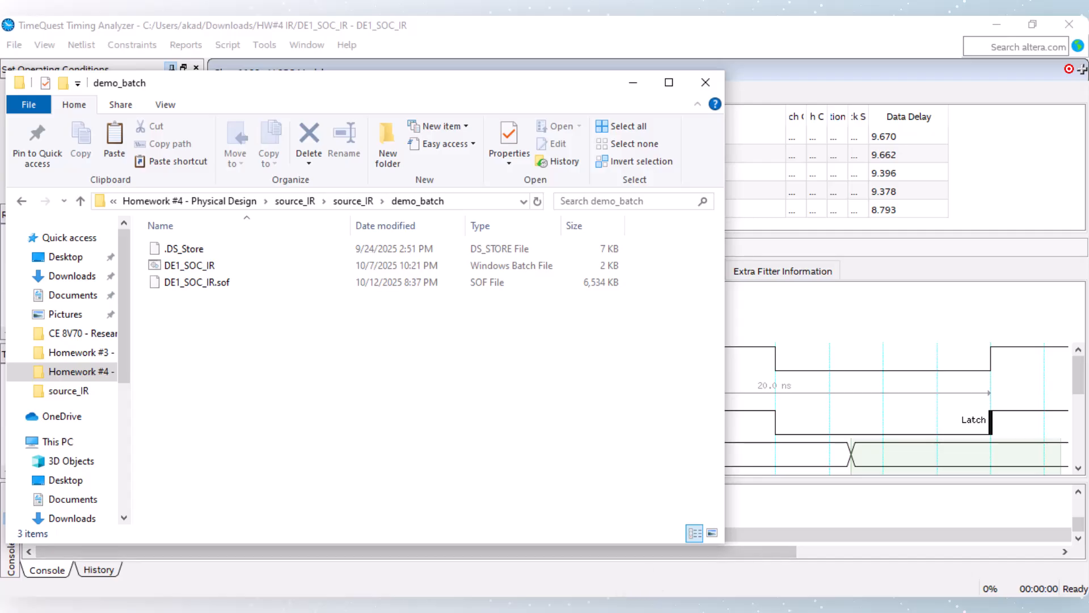
Bring up the Quartus Prime project window to look at its available tools, and minimize it again
mouse_move(629, 585)
click(544, 559)
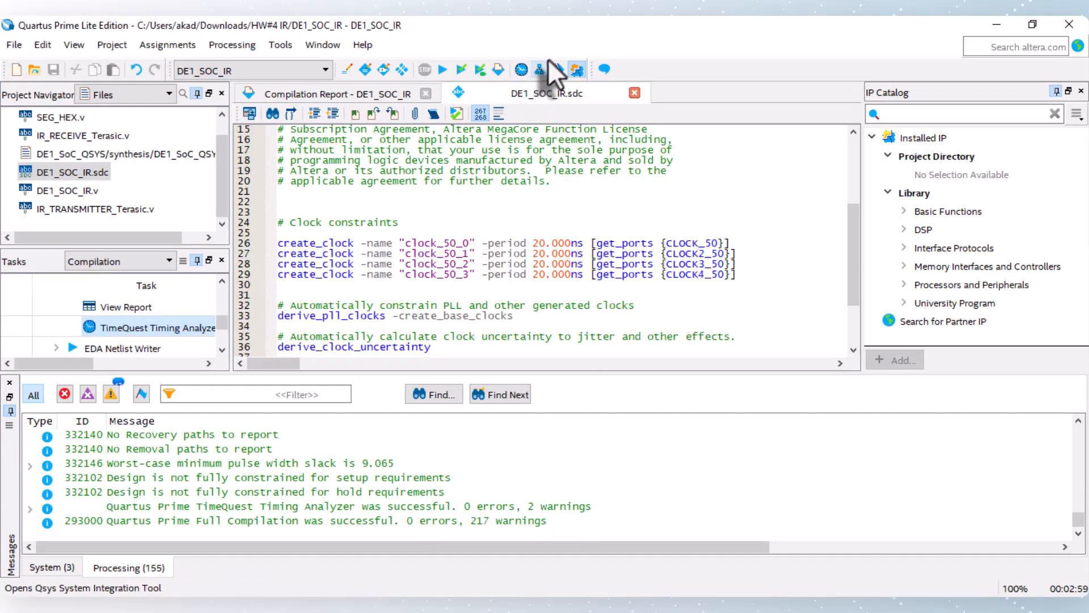
click(997, 24)
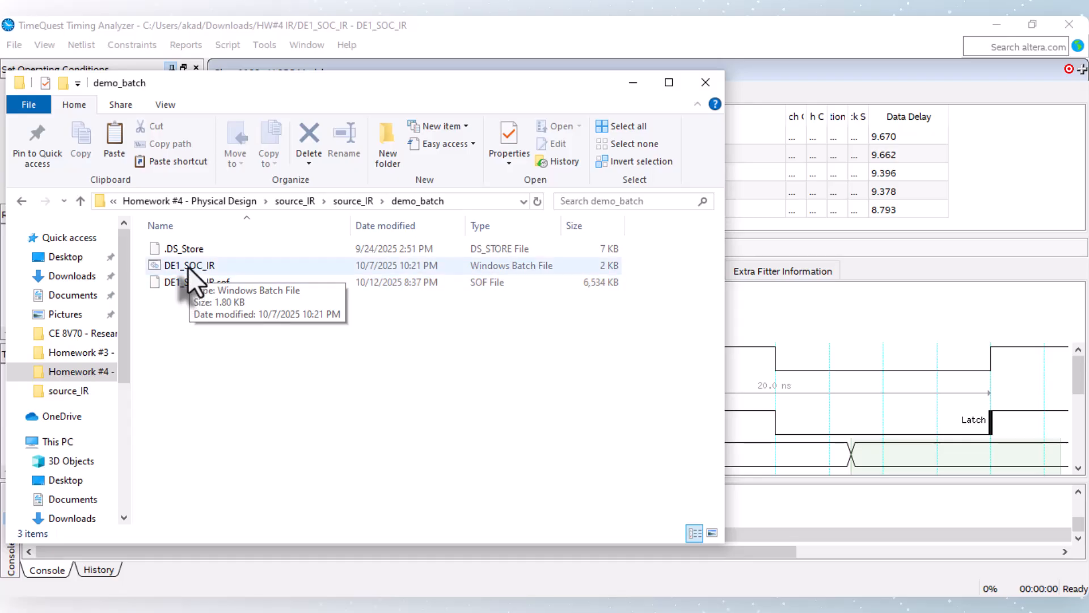
Run the DE1_SOC_IR batch file as administrator to program the DE1-SoC board, and review the programmer's console output
right_click(188, 267)
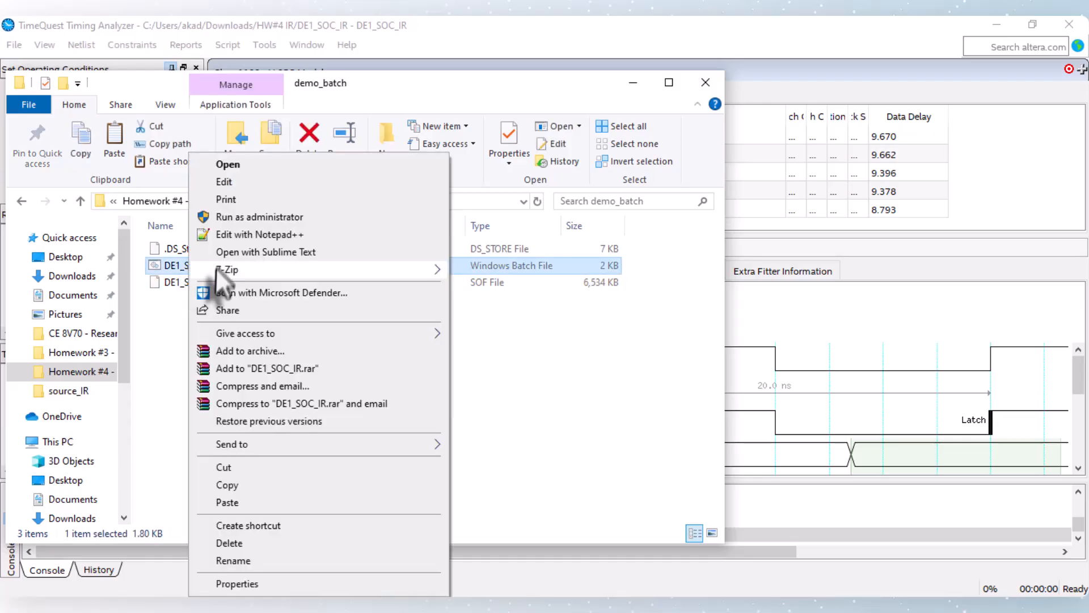
click(223, 216)
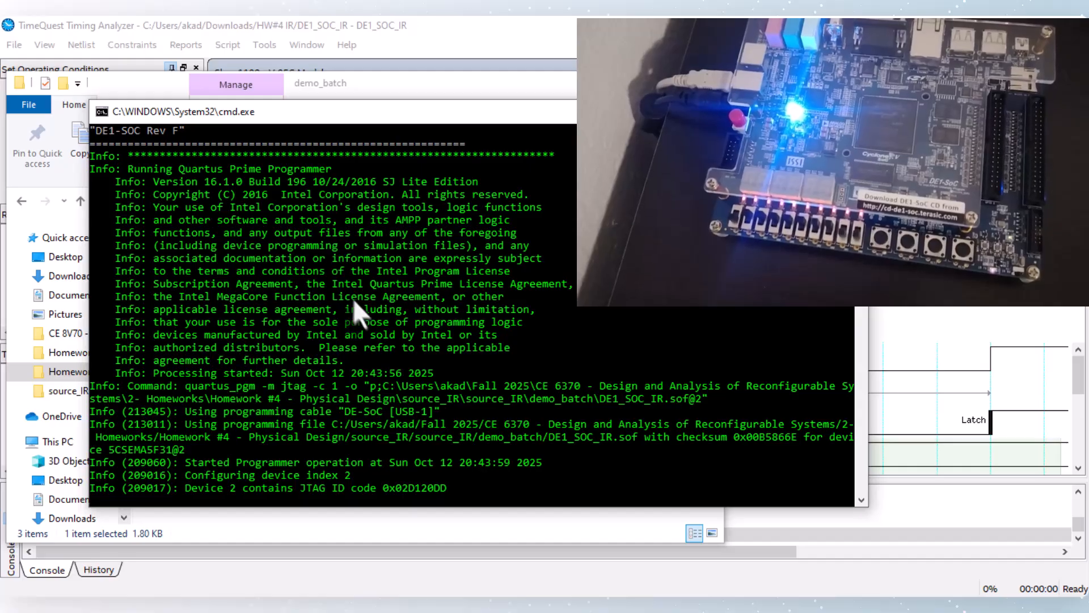
scroll(355, 301, down, 2)
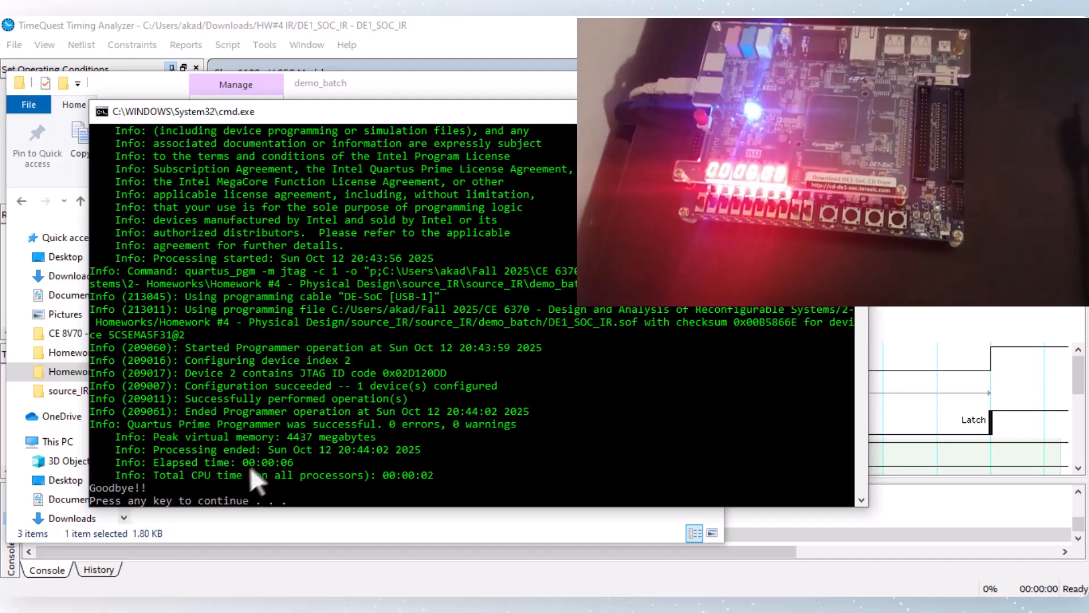
scroll(236, 417, up, 1)
scroll(236, 417, up, 2)
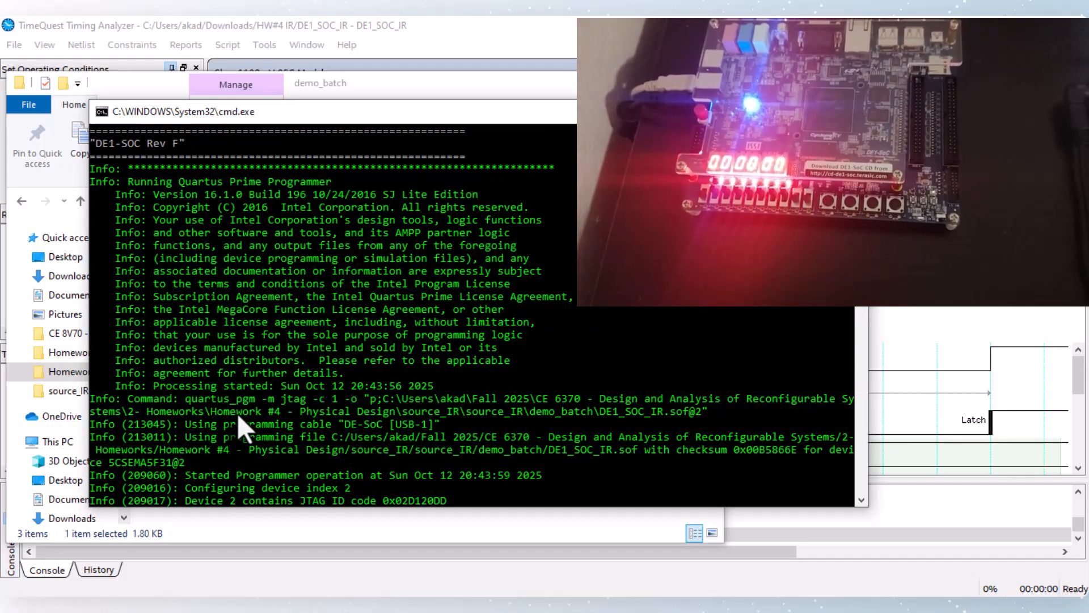